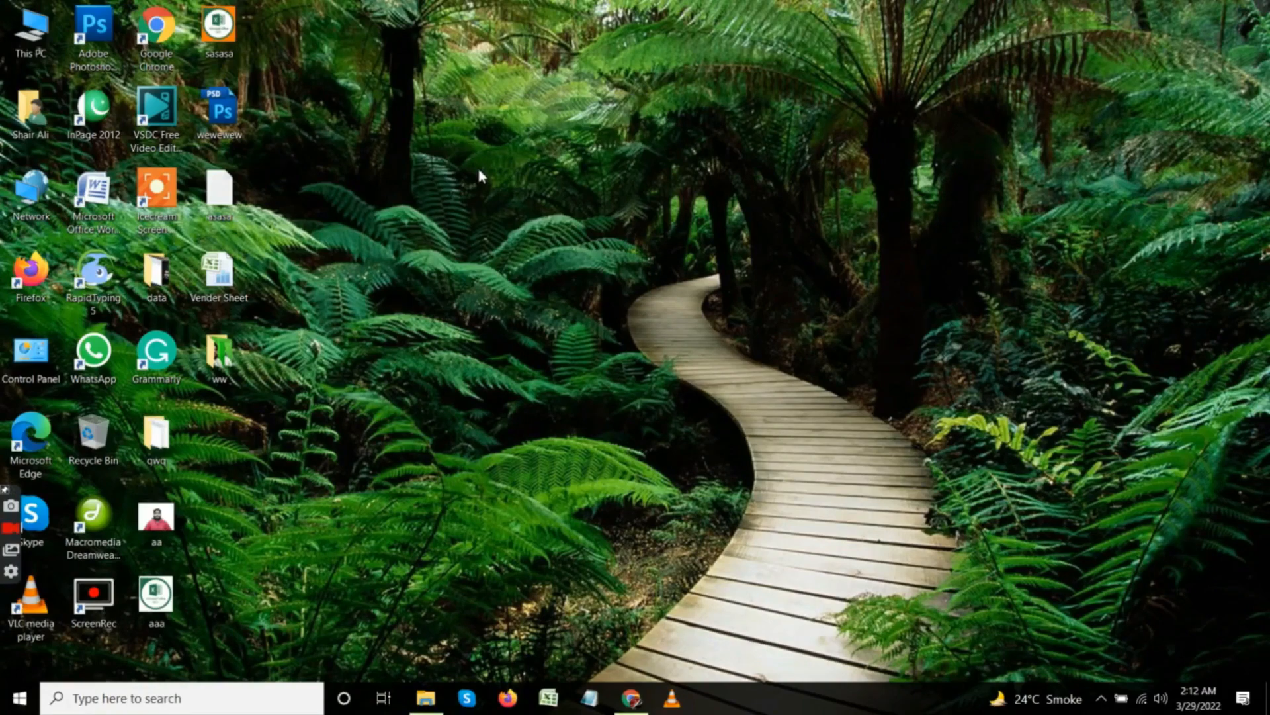
pyautogui.rightClick(463, 110)
pyautogui.click(508, 188)
pyautogui.rightClick(449, 164)
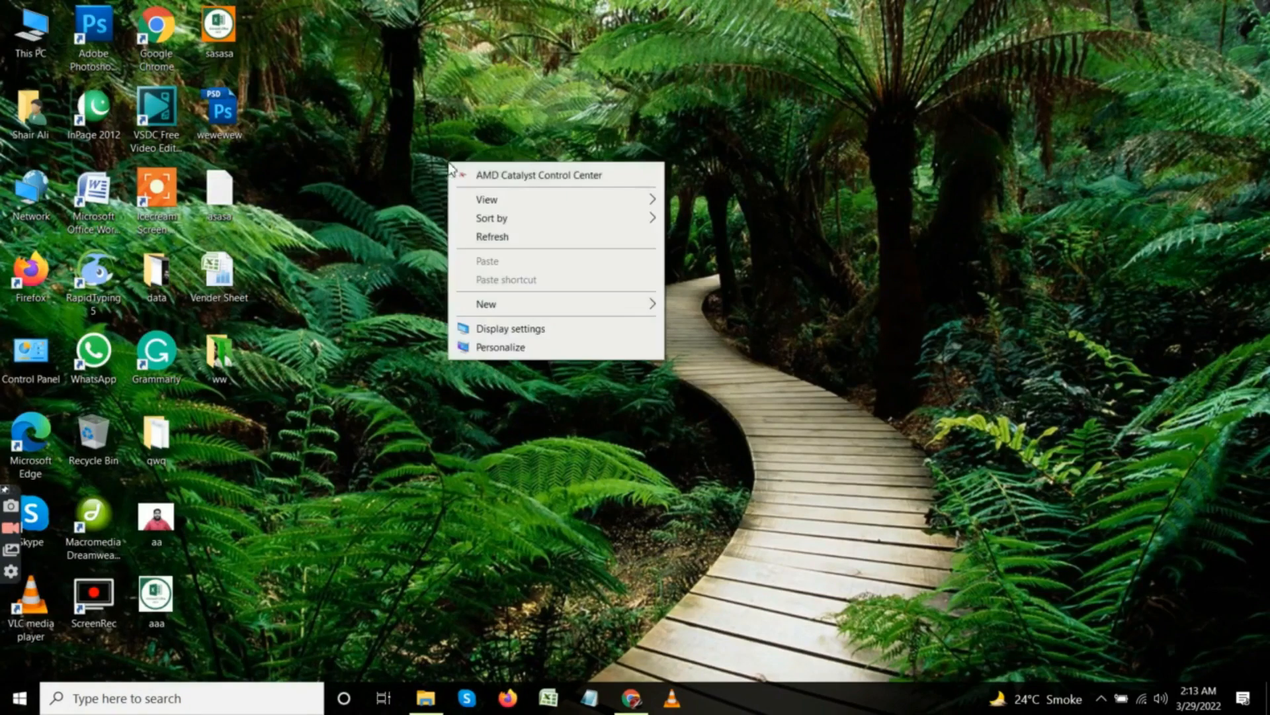
pyautogui.click(483, 241)
# Open Microsoft Excel with a blank workbook and maximize its window.
pyautogui.click(548, 698)
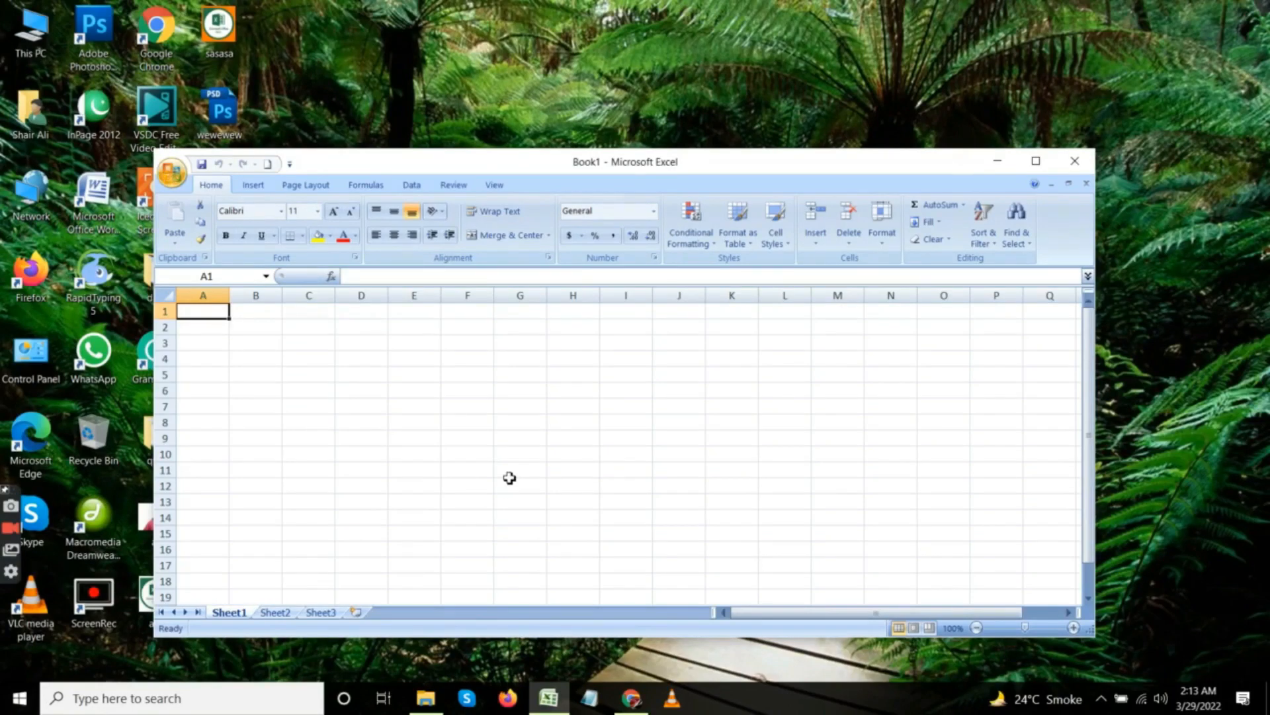
pyautogui.doubleClick(529, 165)
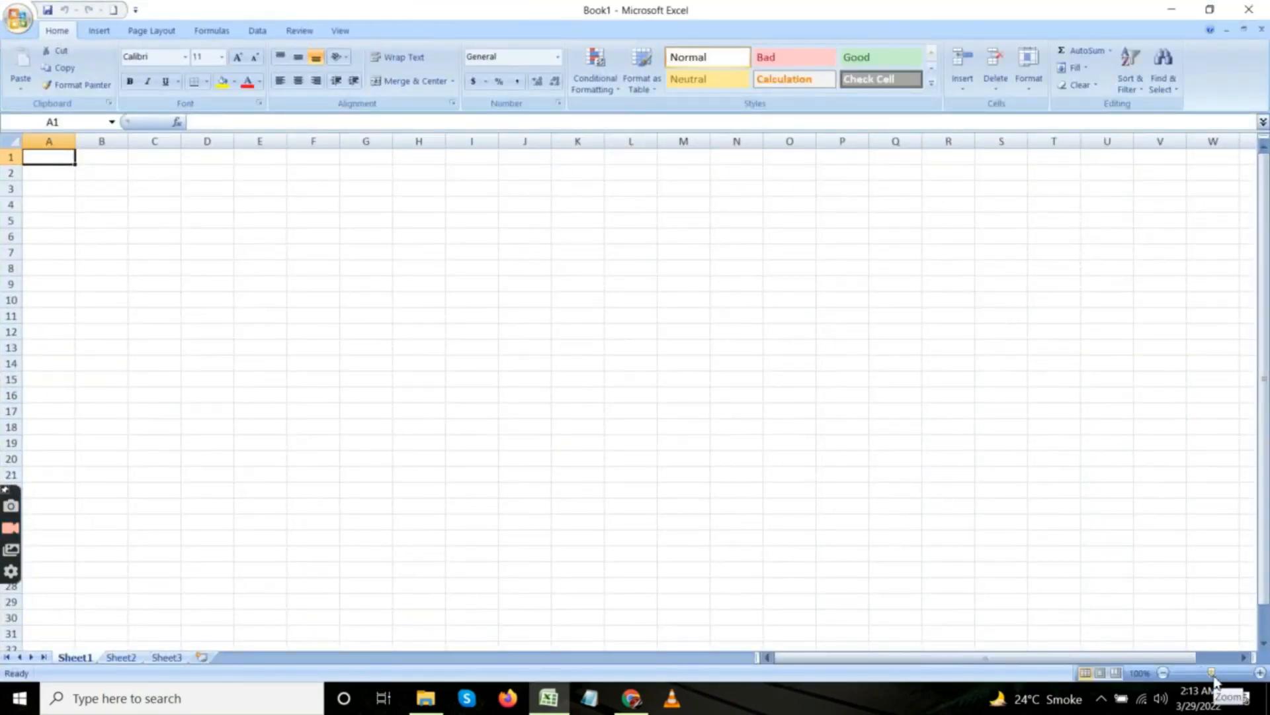
pyautogui.moveTo(1212, 673); pyautogui.dragTo(1221, 676)
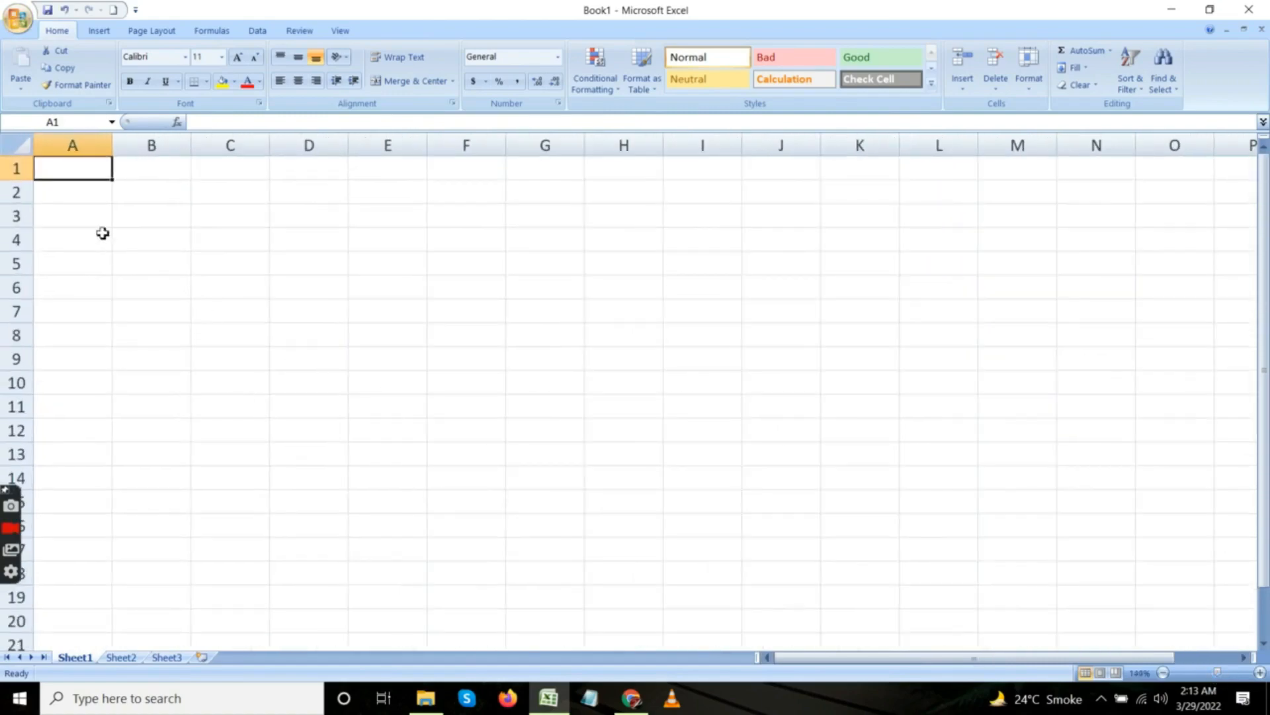
# Enter the heading "Sr #" in cell A3 and the serial numbers 1, 2 and 3 in A4 to A6.
pyautogui.click(81, 218)
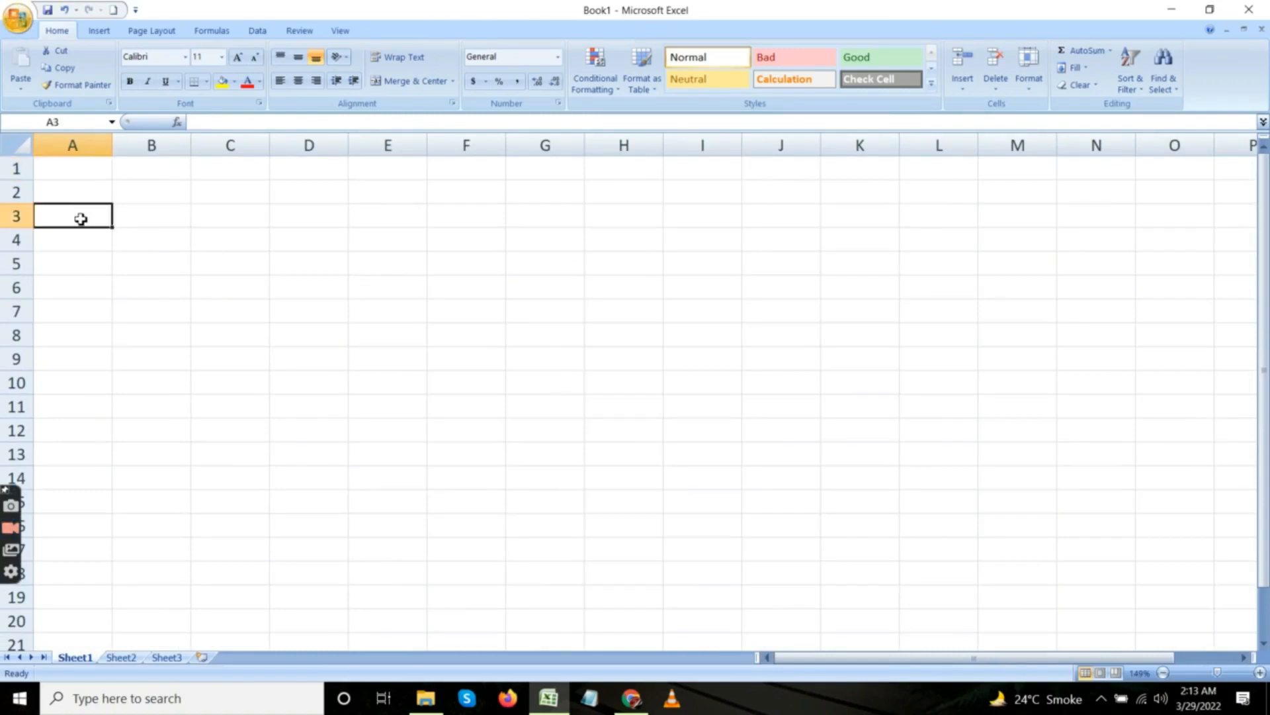
pyautogui.write('Sr')
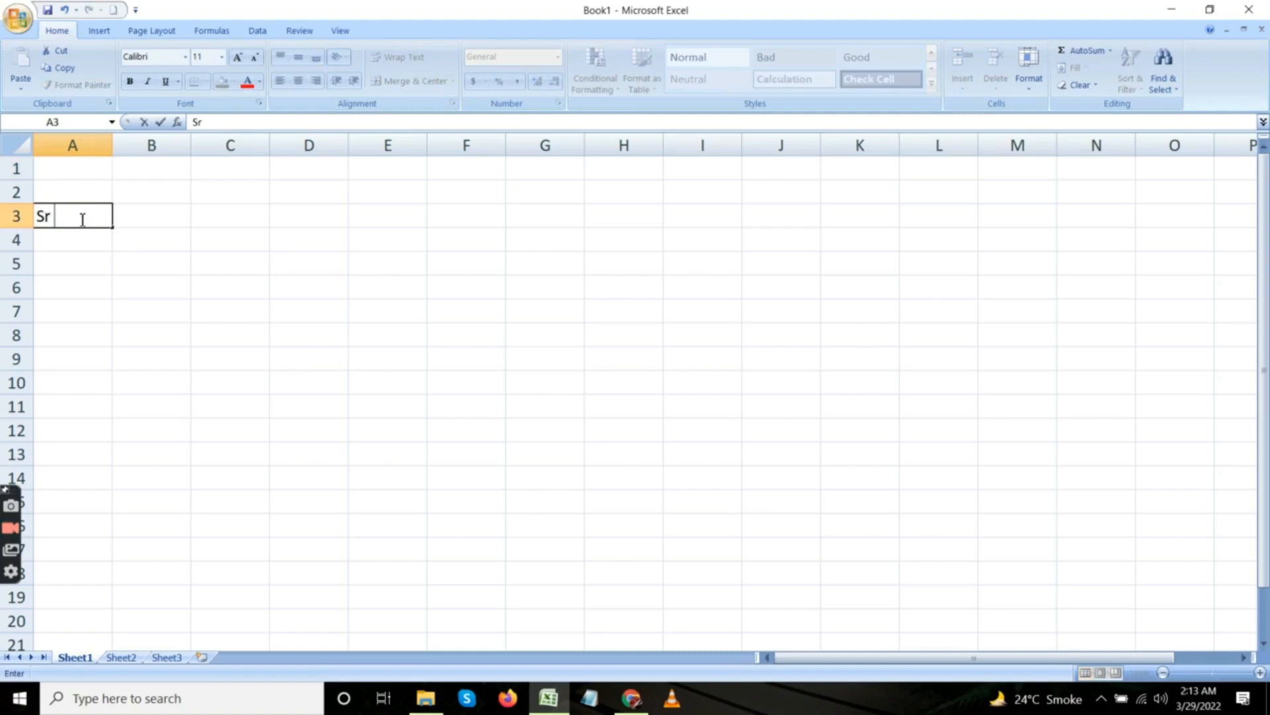
pyautogui.write(' #')
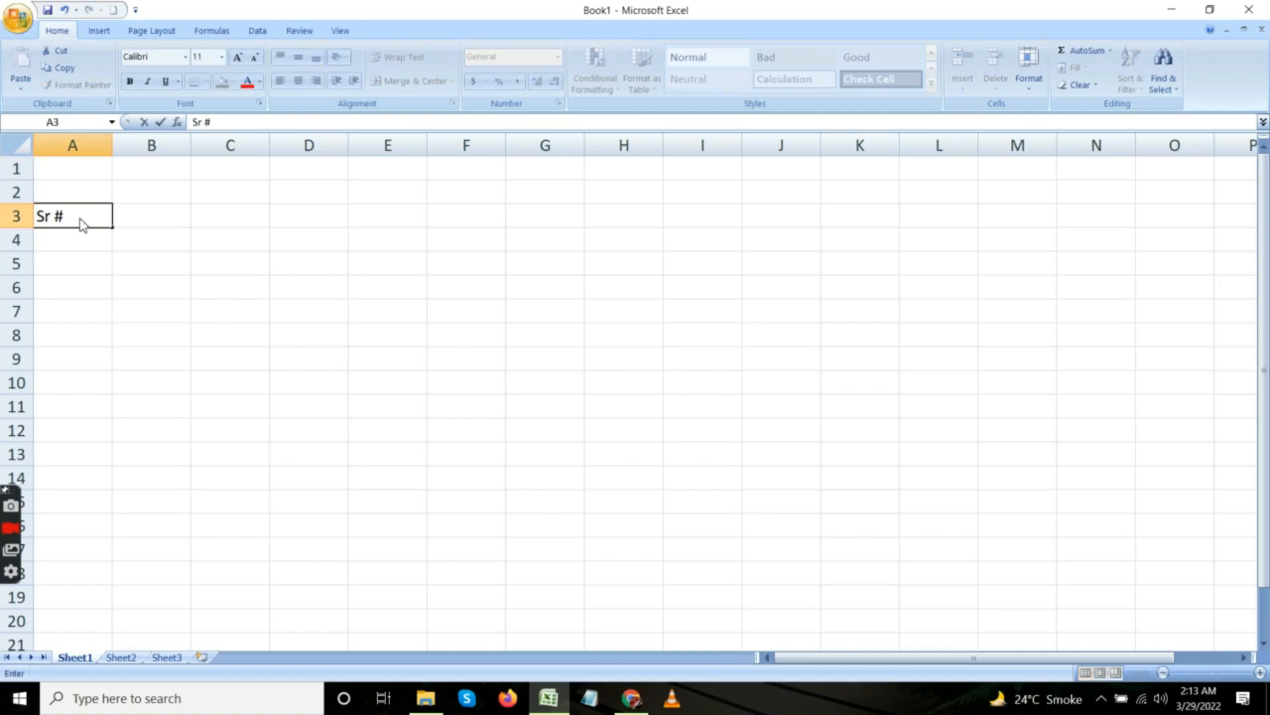
pyautogui.press('Return')
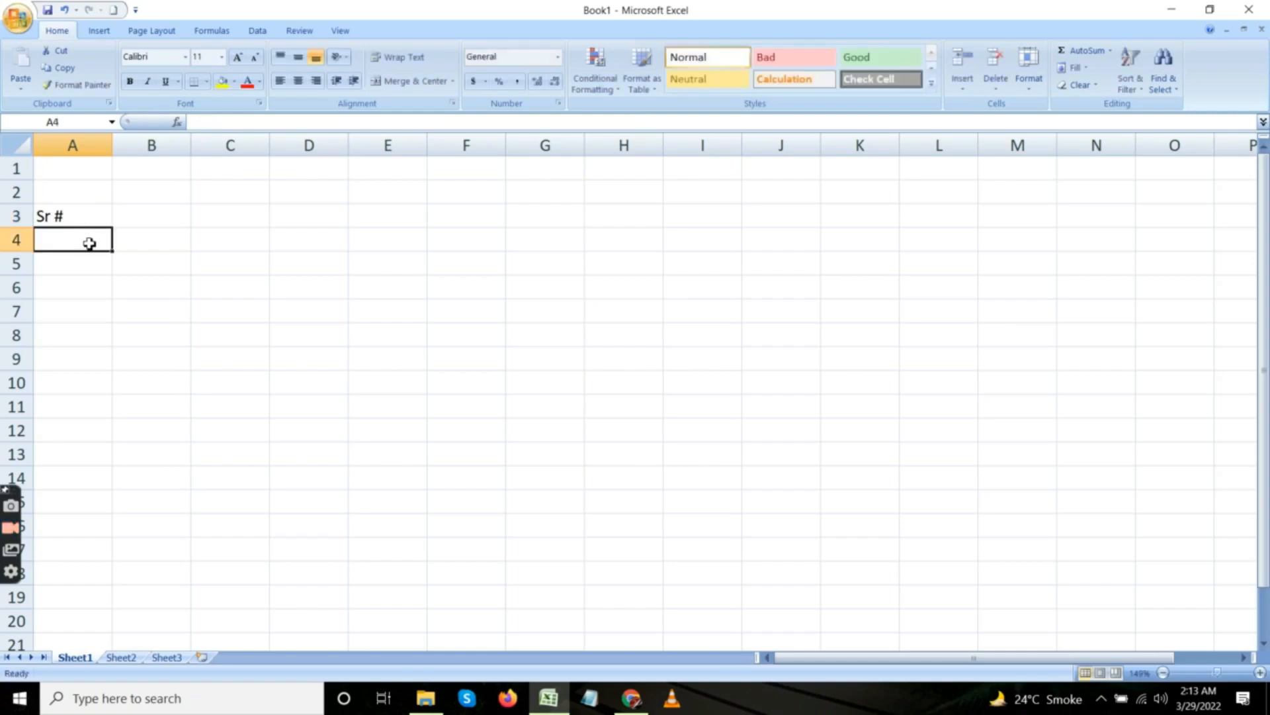
pyautogui.write('1')
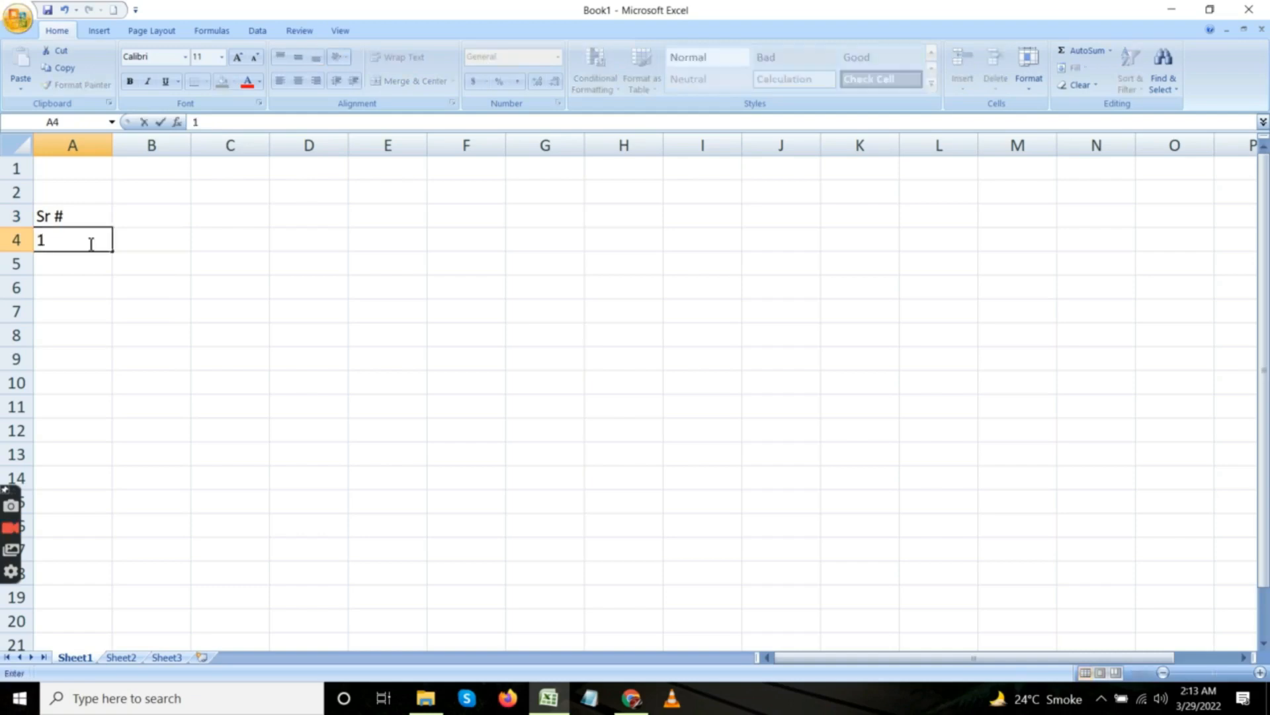
pyautogui.press('Return')
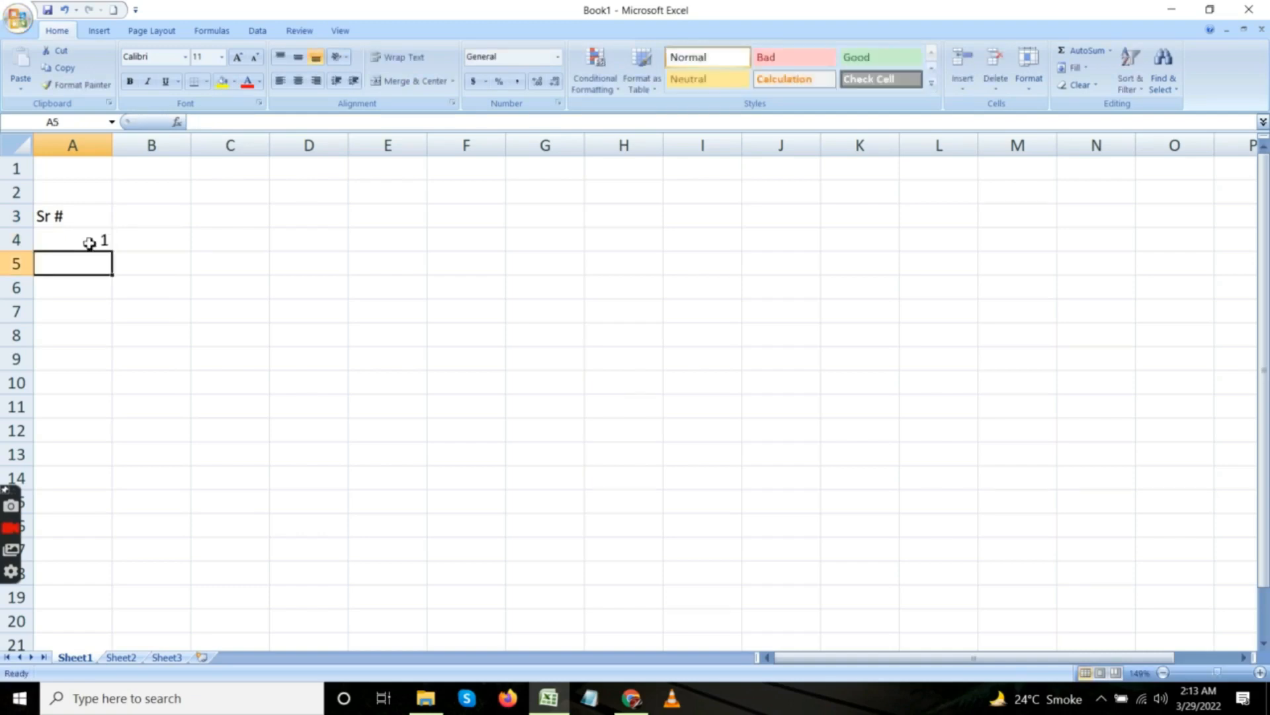
pyautogui.write('2')
pyautogui.press('Return')
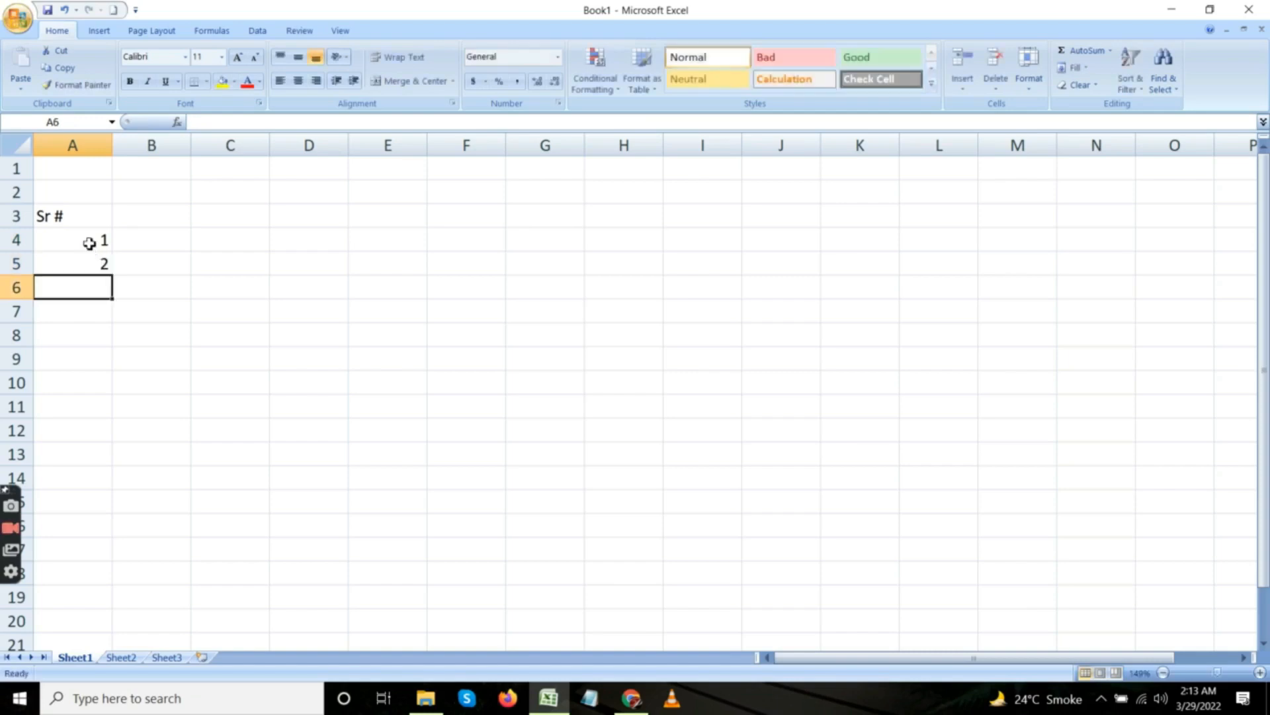
pyautogui.write('3')
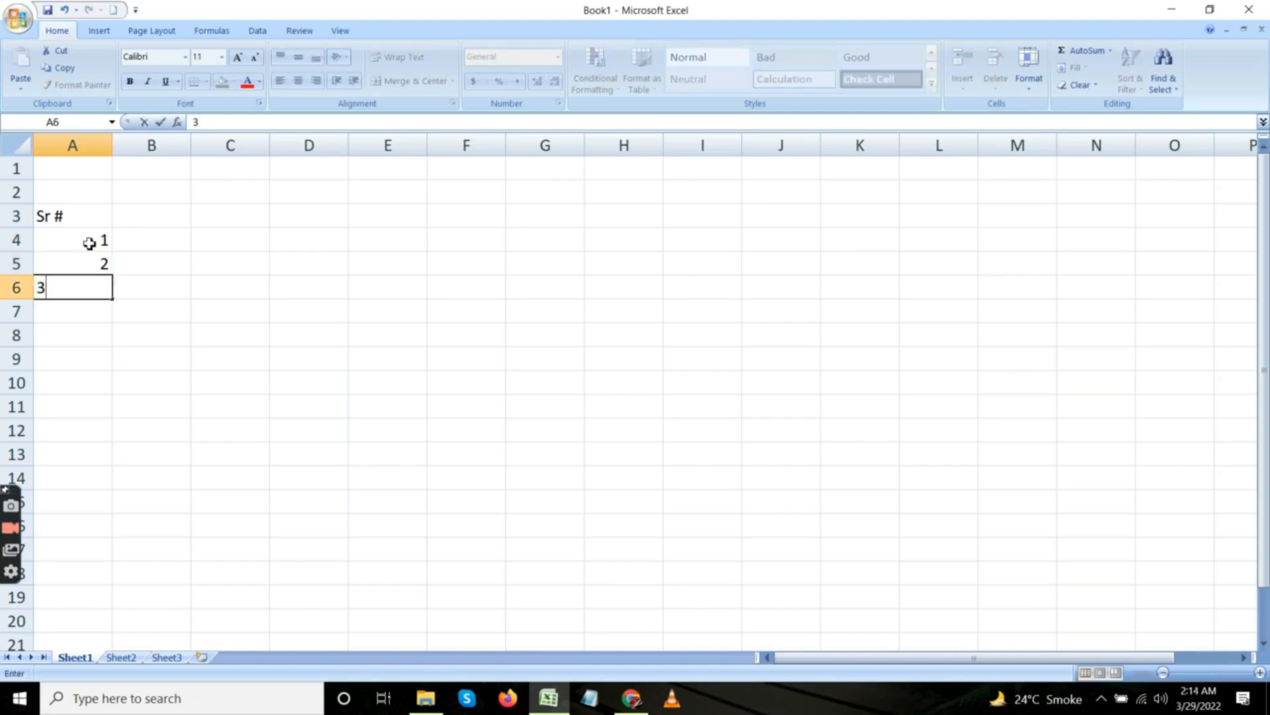
pyautogui.press('Return')
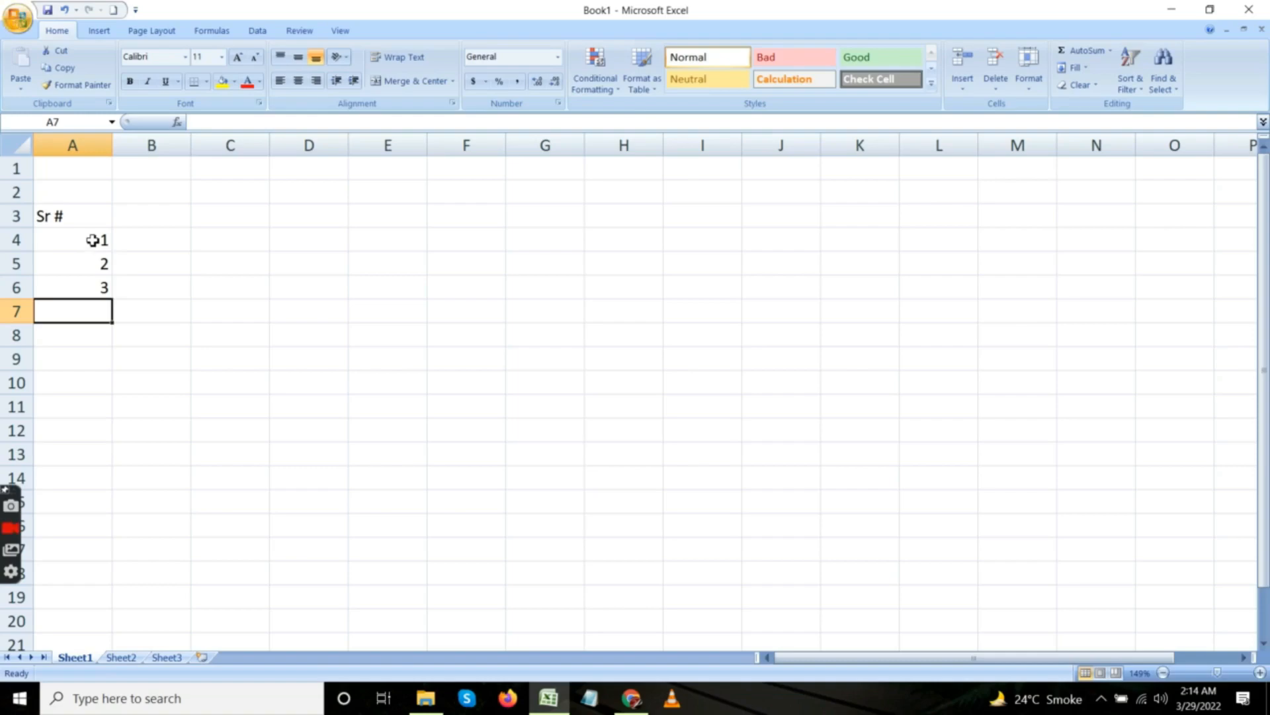
# Extend the serial numbers in A4:A6 as a series down to 10 in cell A13.
pyautogui.click(92, 241)
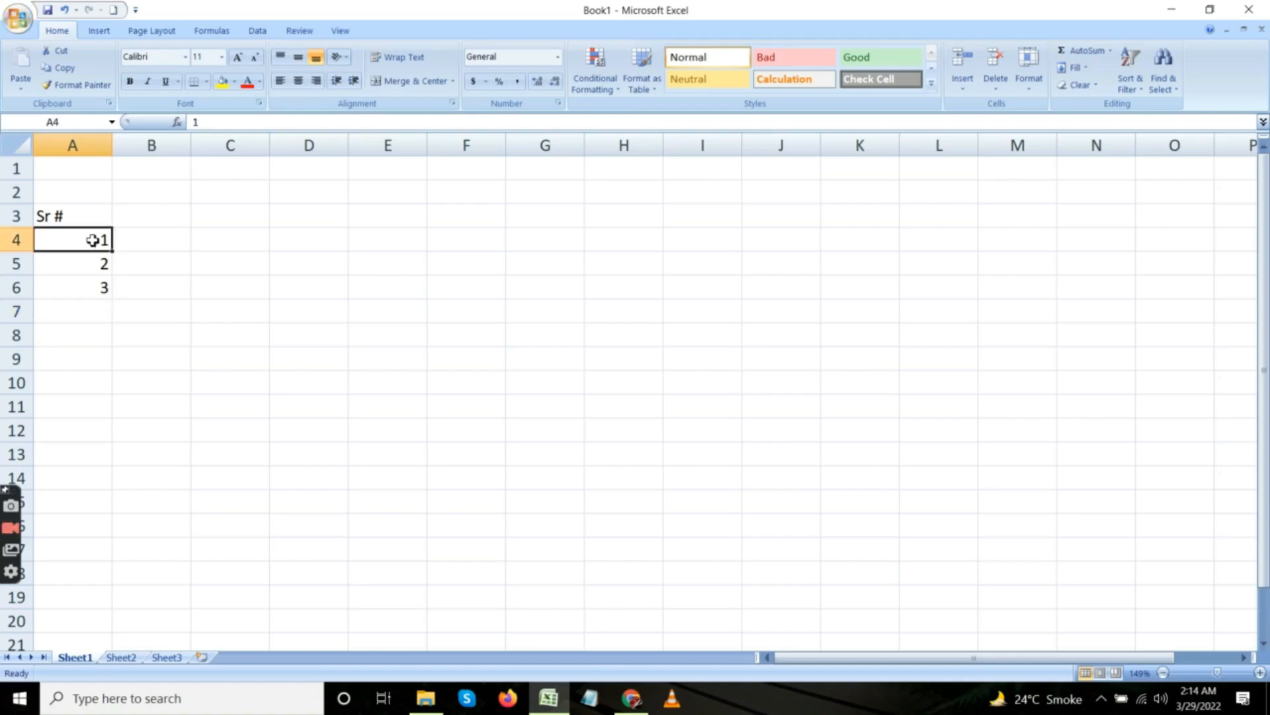
pyautogui.hotkey('shift', 'Down')
pyautogui.hotkey('shift', 'Down')
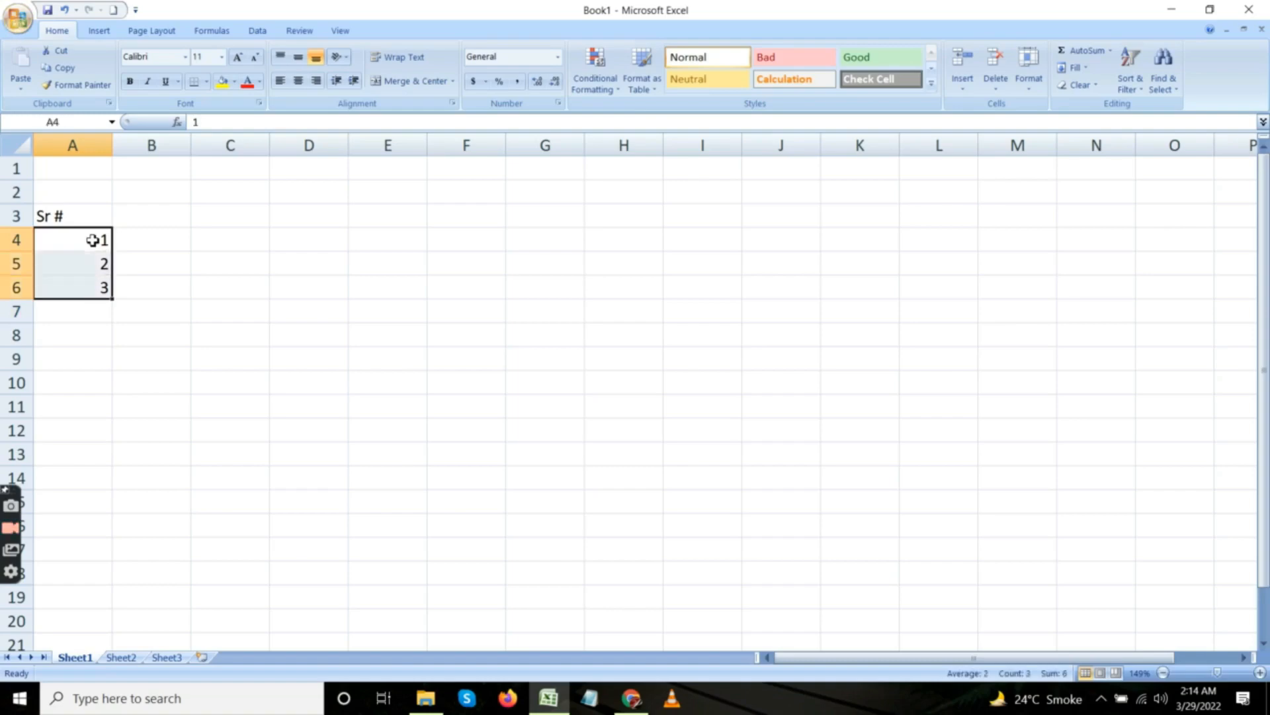
pyautogui.scroll(-2, 93, 240)
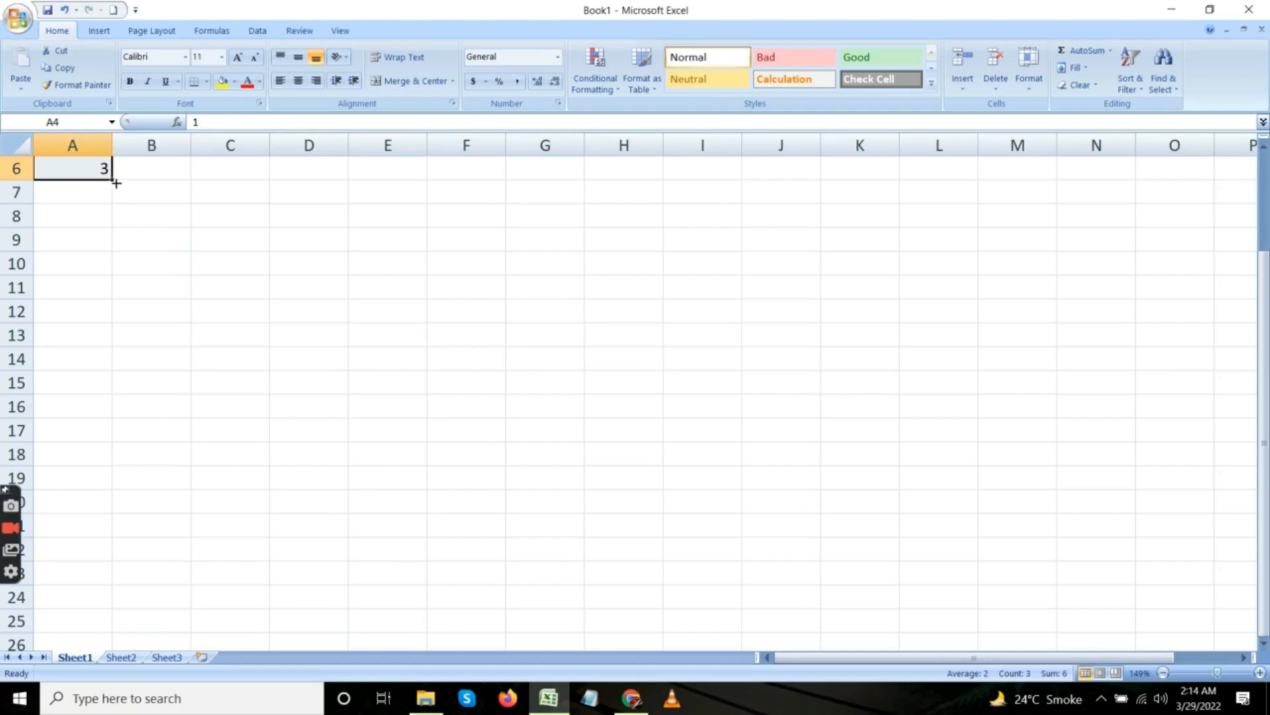
pyautogui.moveTo(114, 181); pyautogui.dragTo(109, 340)
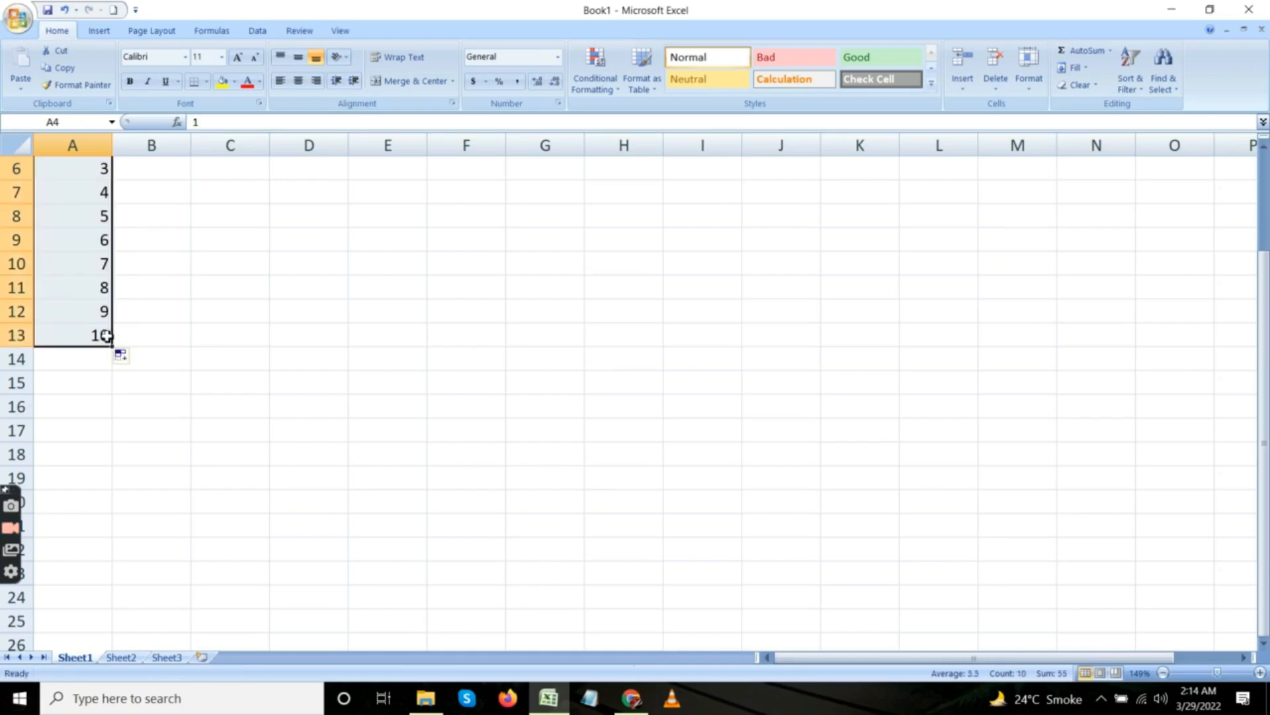
pyautogui.moveTo(1264, 309); pyautogui.dragTo(1264, 229)
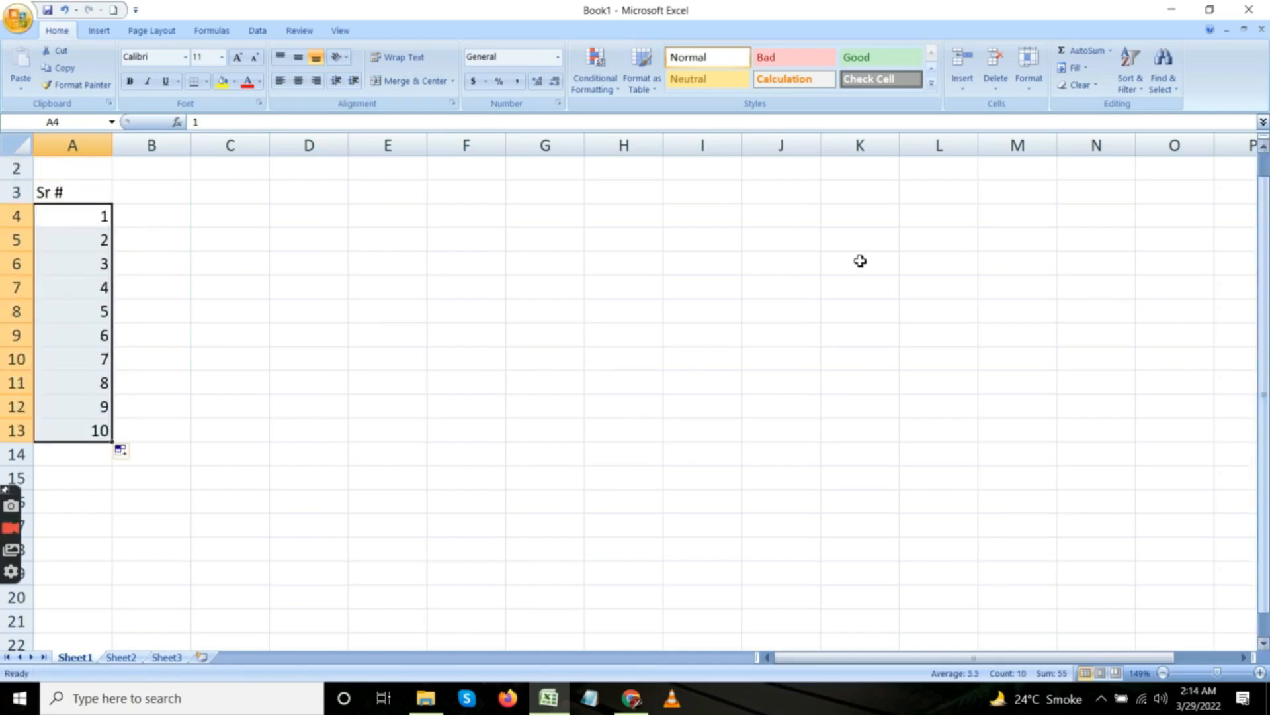
# Center the "Sr #" column, cells A3 to A13, horizontally and align it to the middle vertically.
pyautogui.click(100, 197)
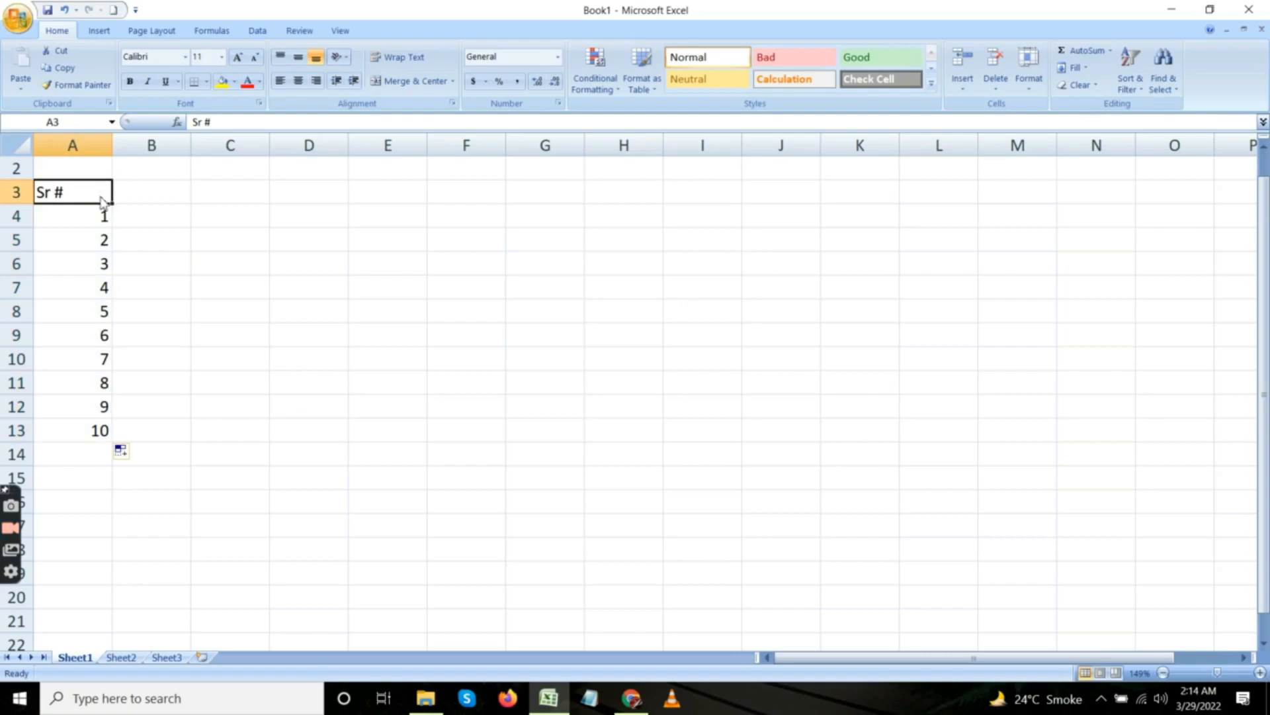
pyautogui.moveTo(101, 196); pyautogui.dragTo(100, 197)
pyautogui.hotkey('ctrl', 'shift', 'Down')
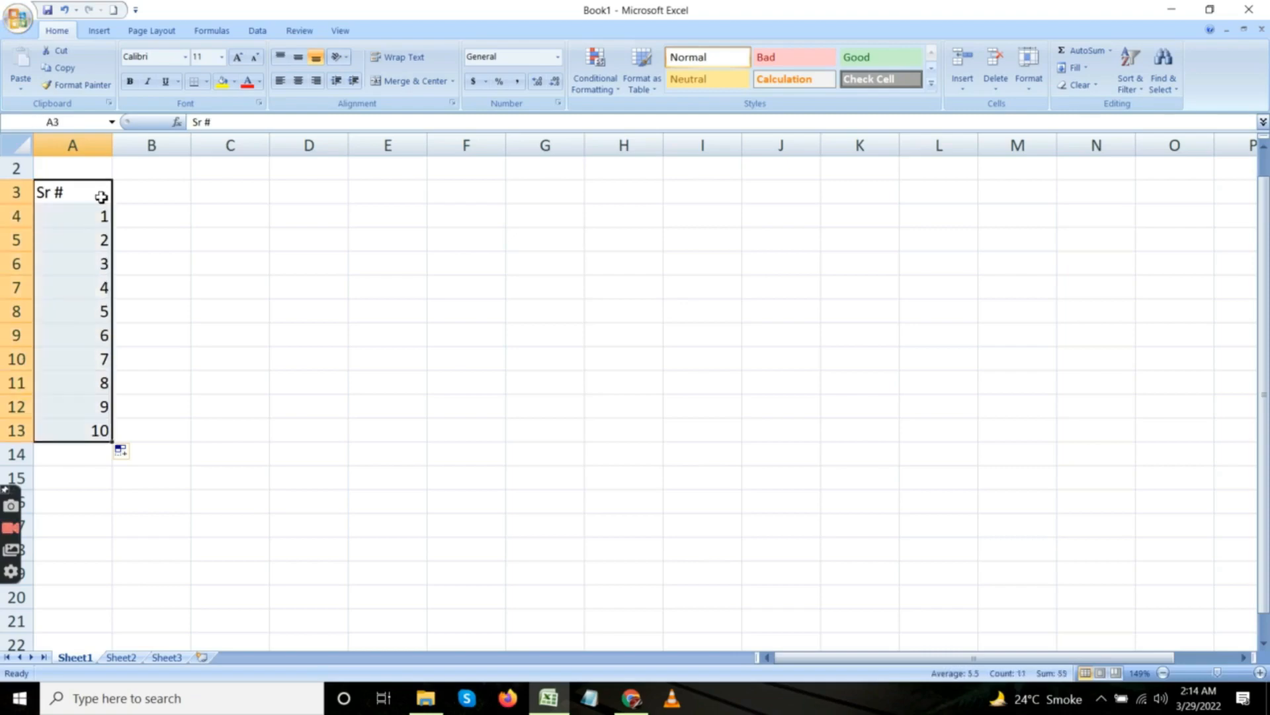
pyautogui.click(303, 82)
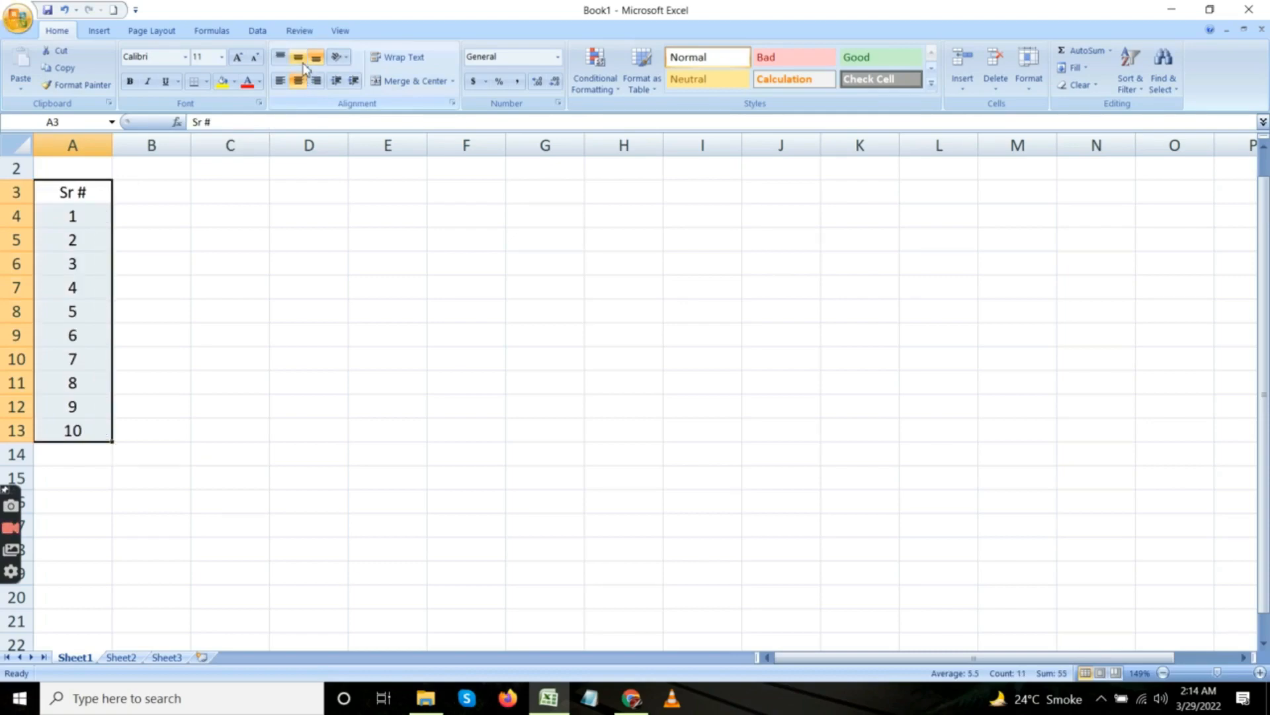
pyautogui.click(303, 64)
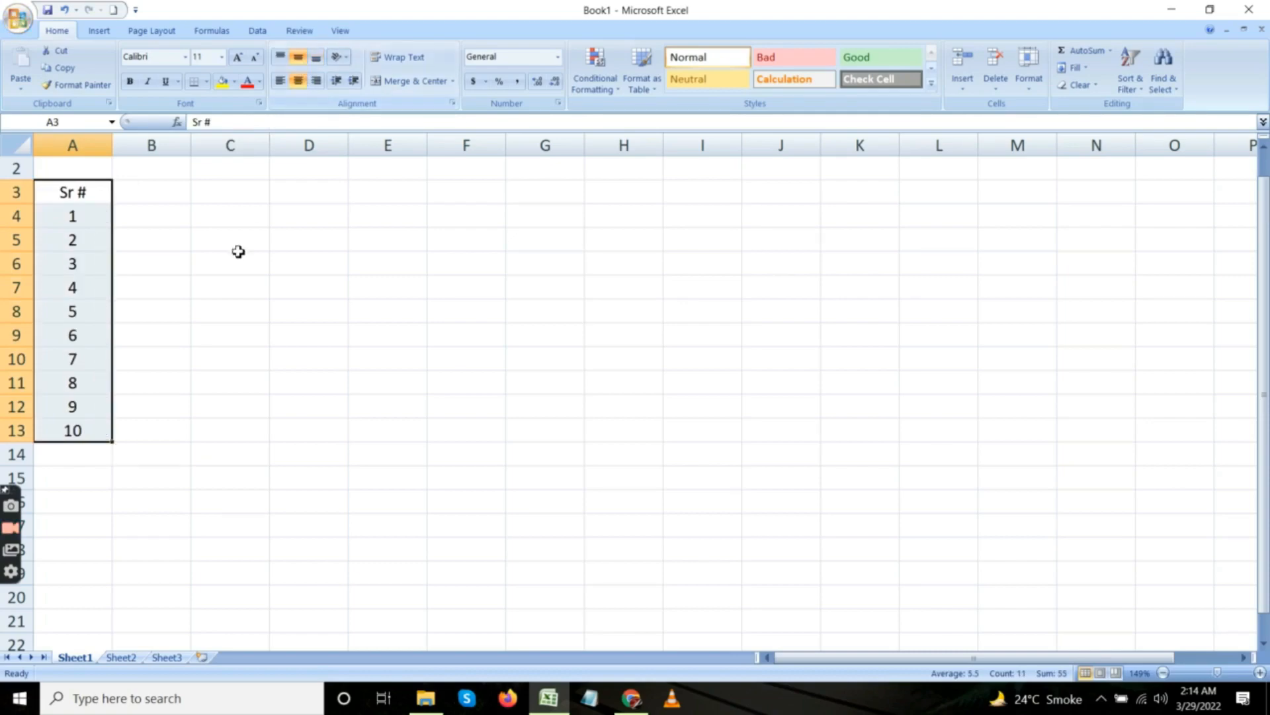
# Enter the column heading "Date" in cell B3.
pyautogui.click(154, 196)
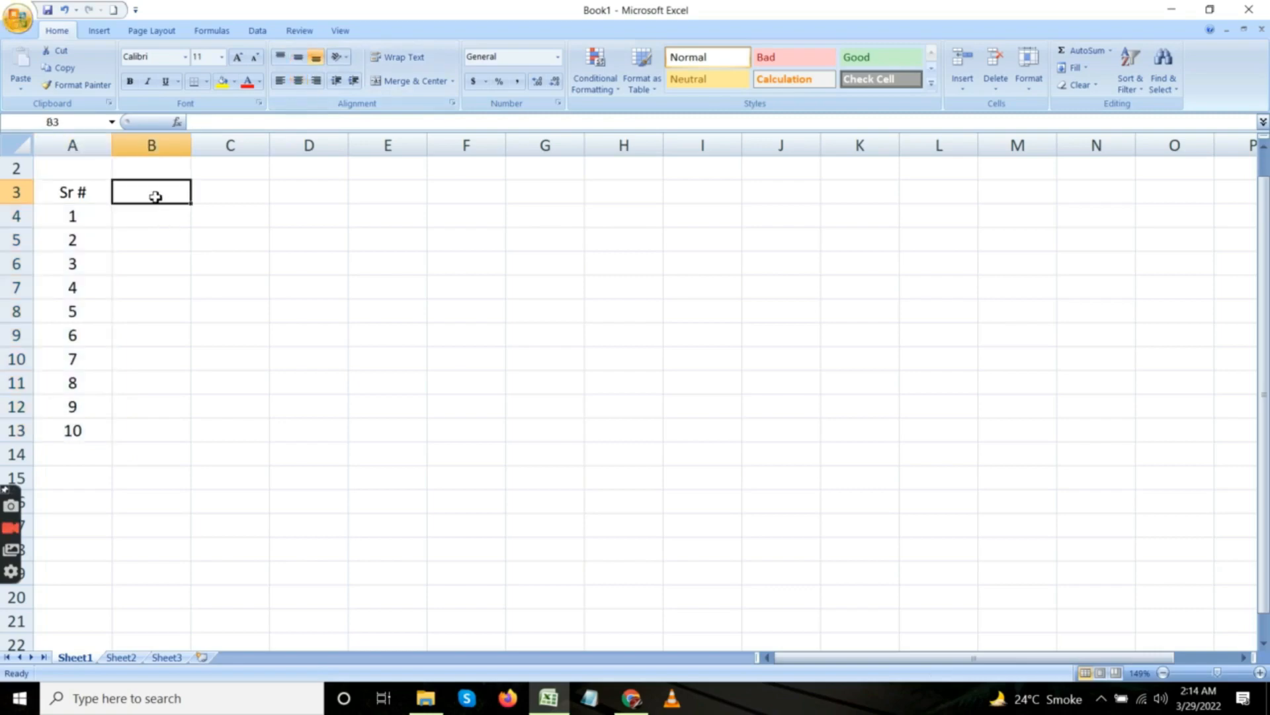
pyautogui.write('Da')
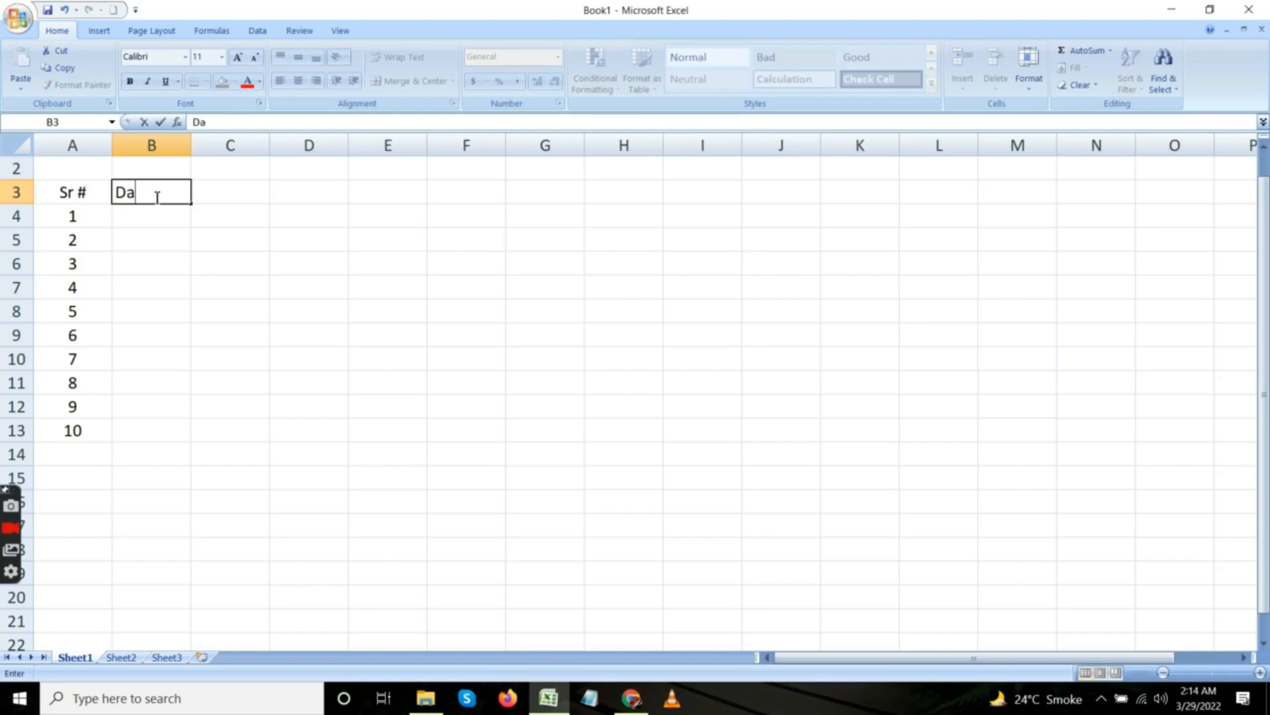
pyautogui.write('te')
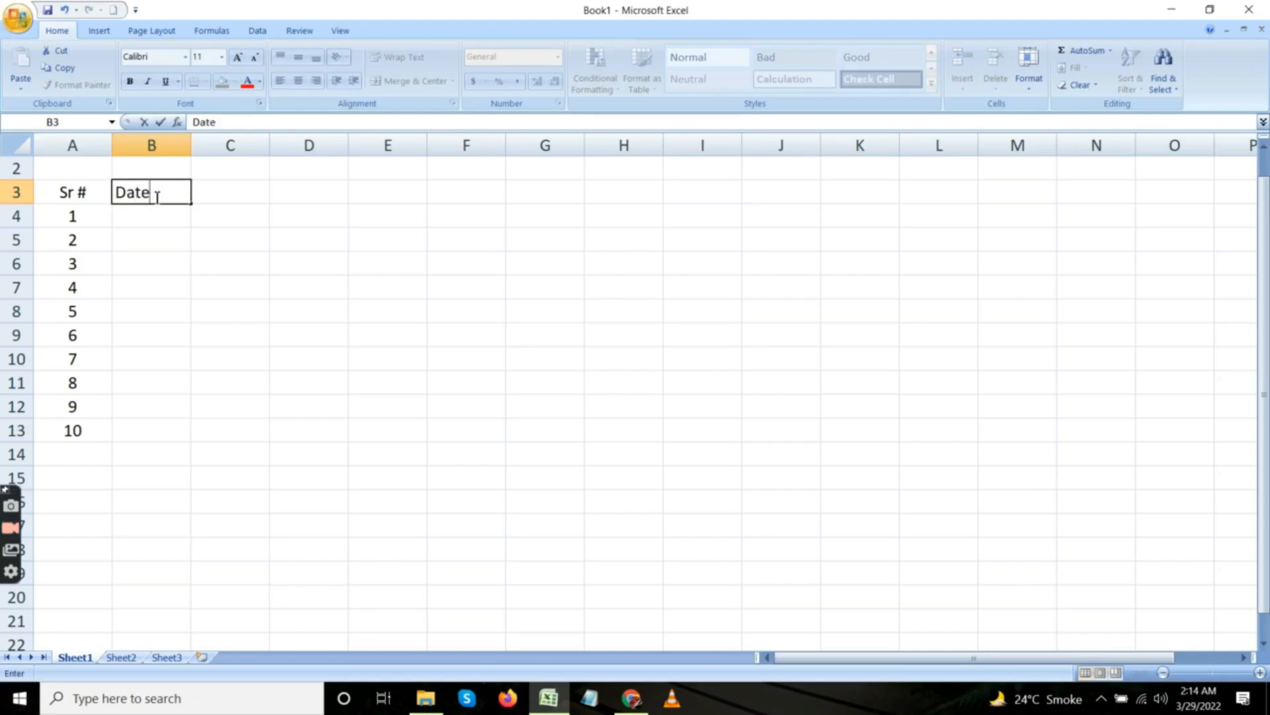
# Enter the heading "Pocket Money" in cell C3 and autofit column C to its text.
pyautogui.click(217, 194)
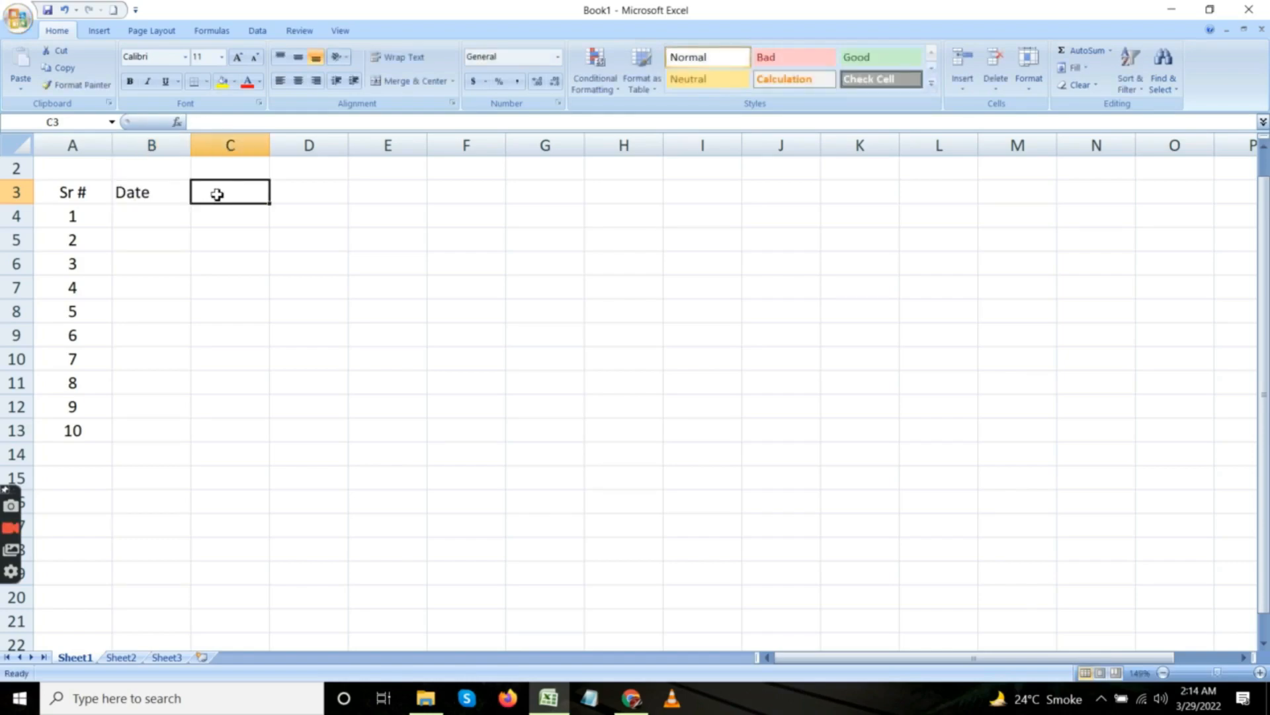
pyautogui.write('Pock')
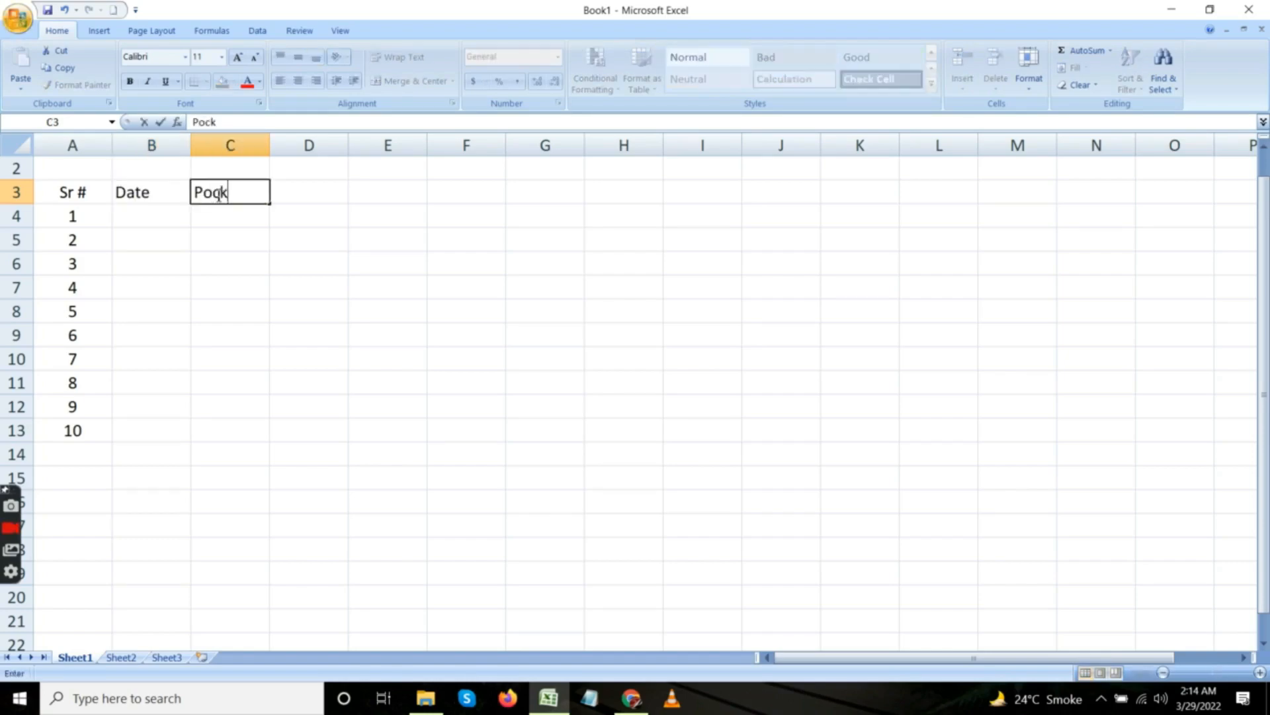
pyautogui.write('et M')
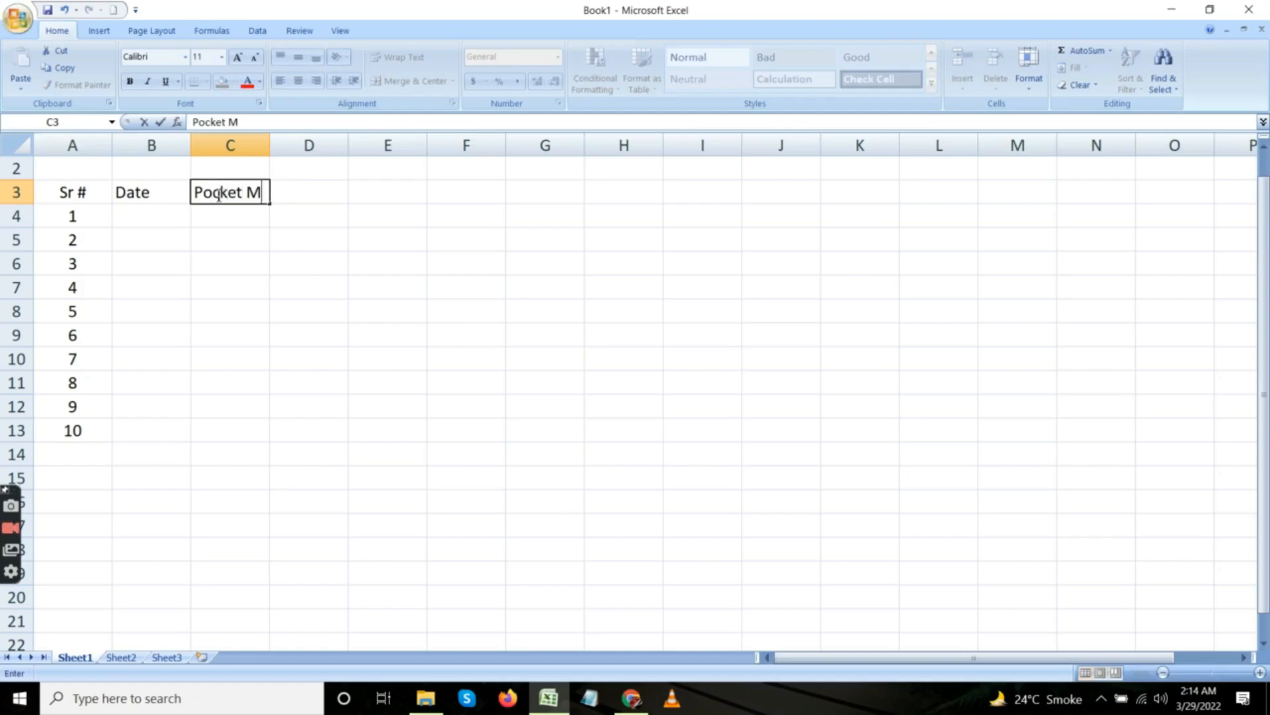
pyautogui.write('oe')
pyautogui.press('BackSpace')
pyautogui.write('ney')
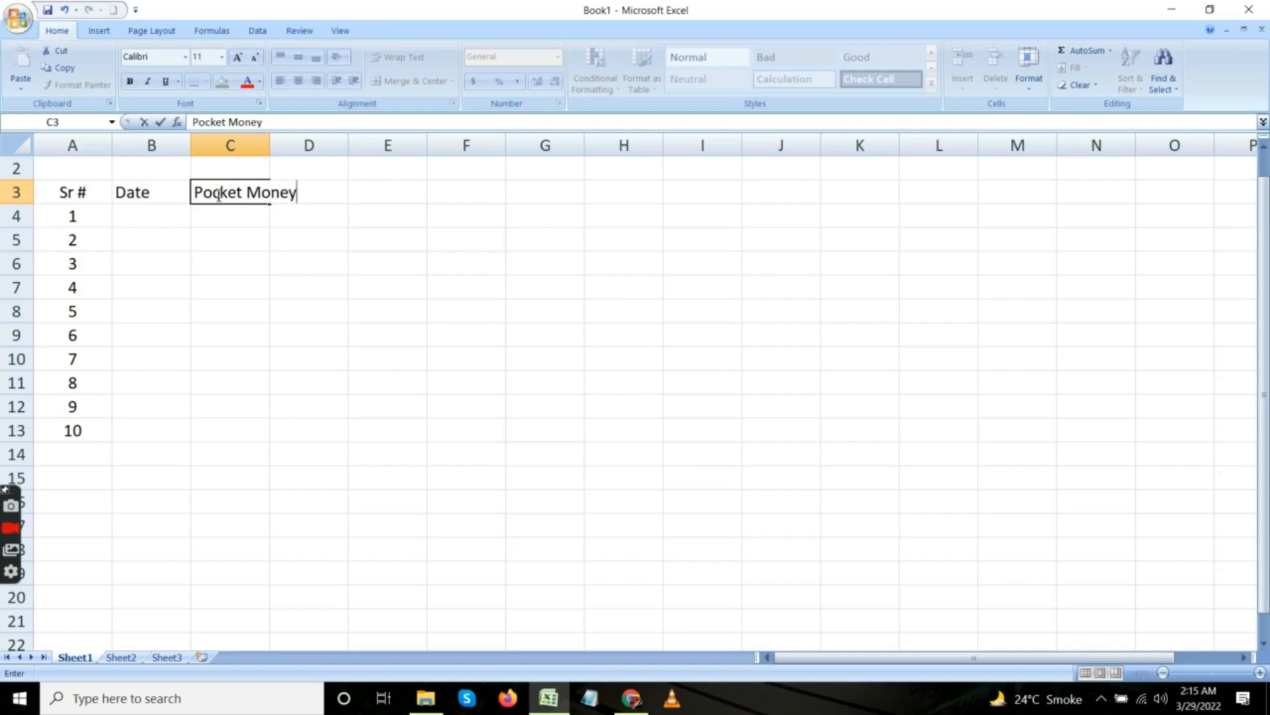
pyautogui.press('Return')
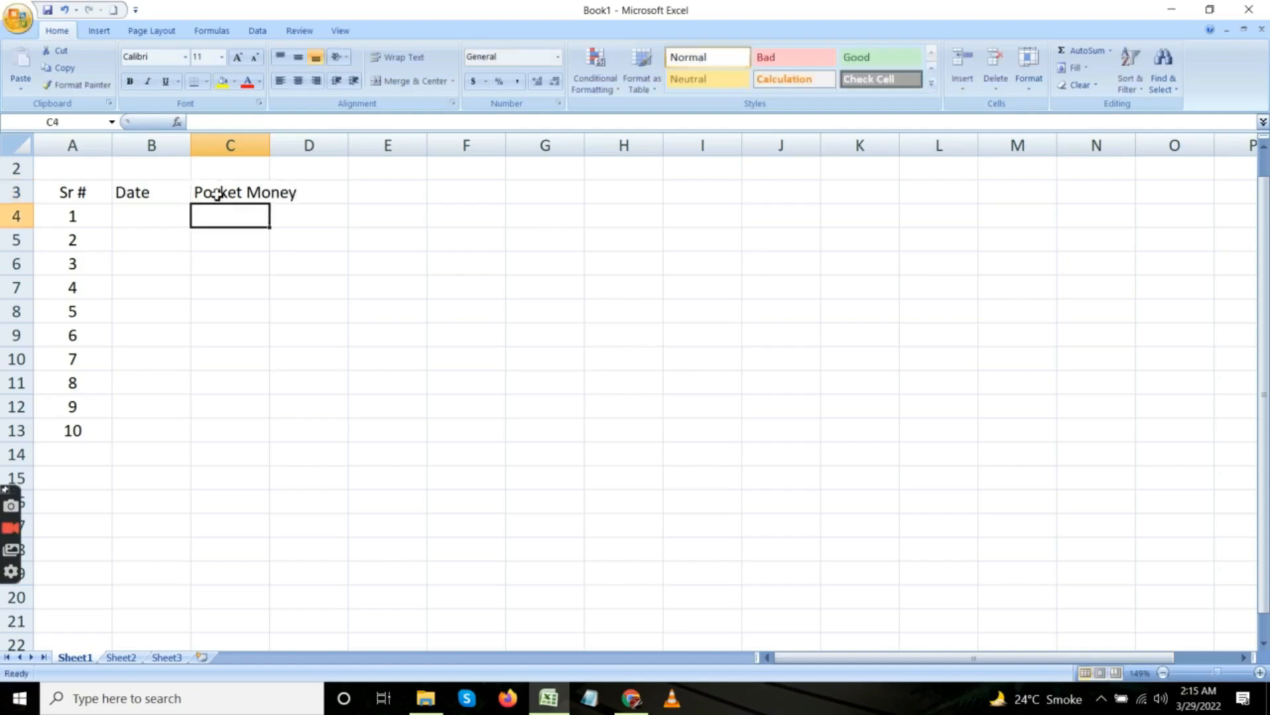
pyautogui.doubleClick(271, 144)
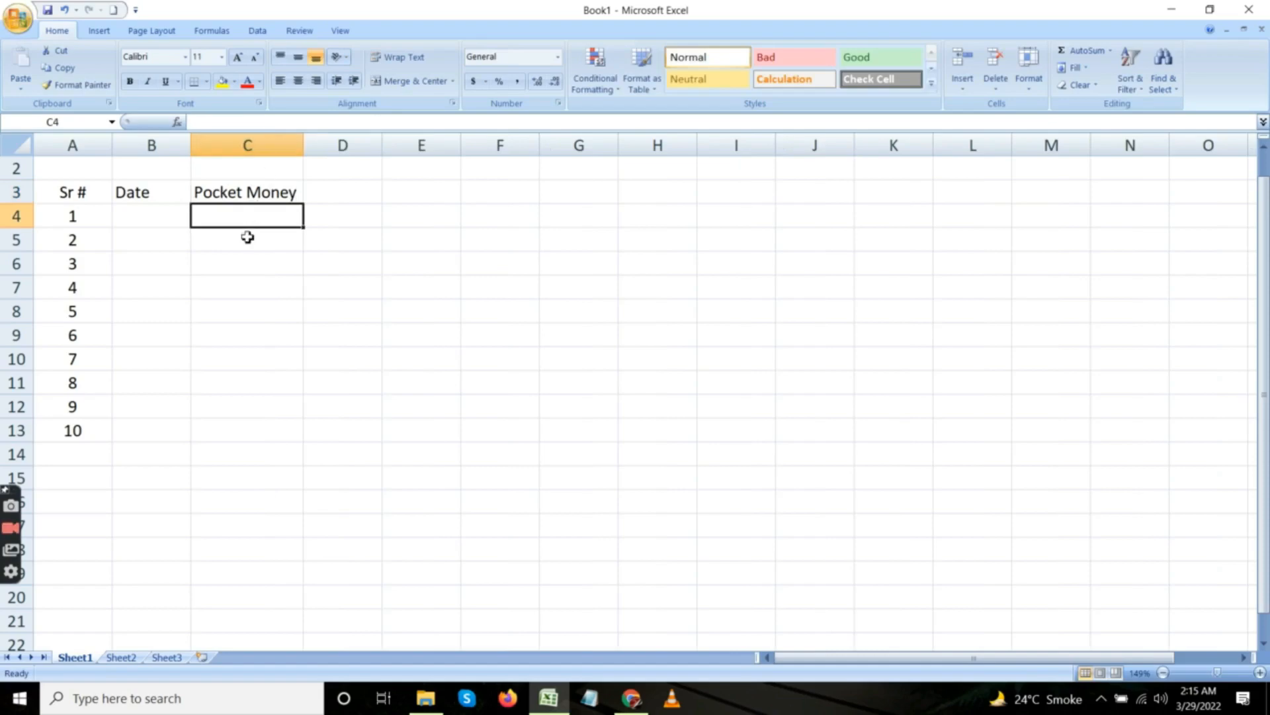
# Enter the column heading "Expense" in cell D3.
pyautogui.click(297, 192)
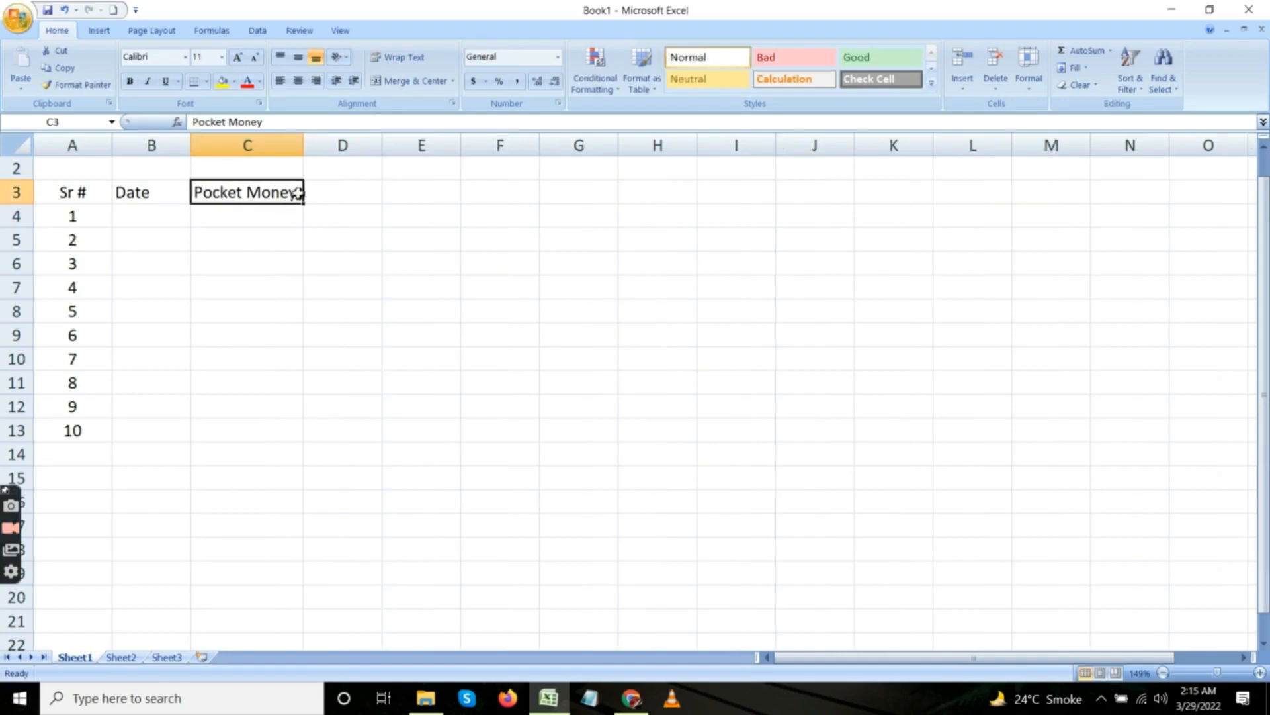
pyautogui.click(330, 193)
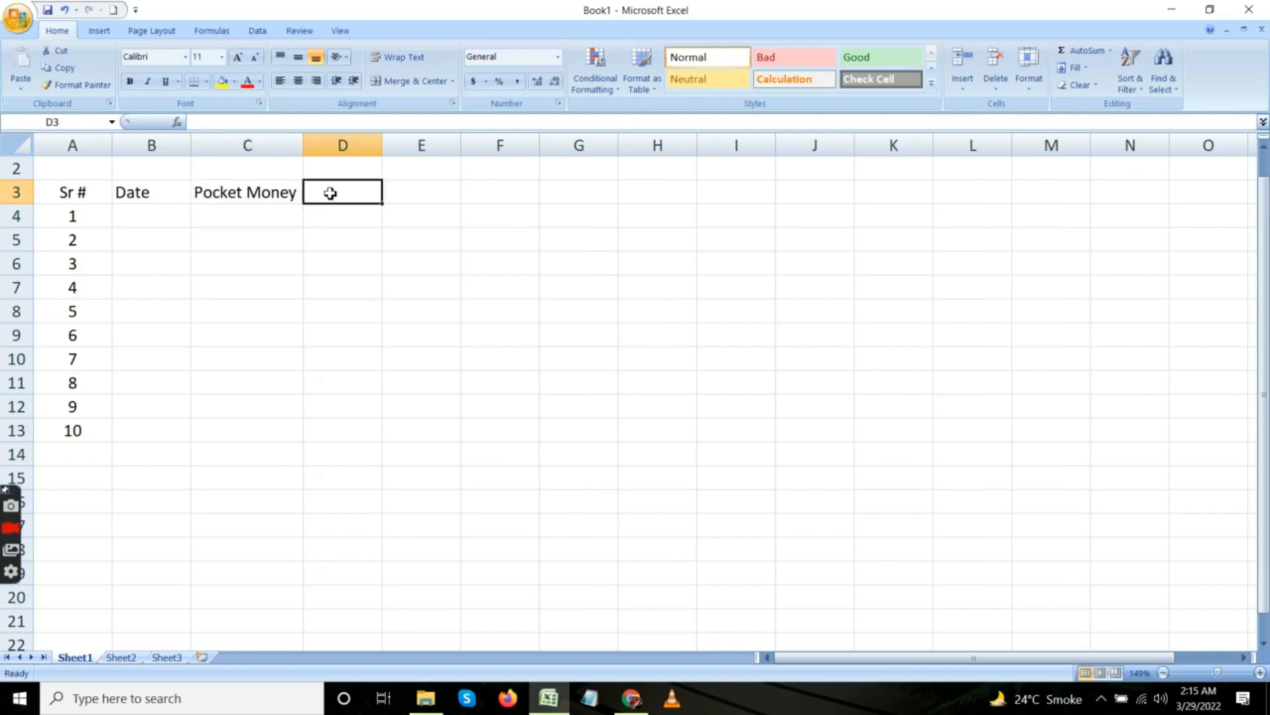
pyautogui.write('Expense')
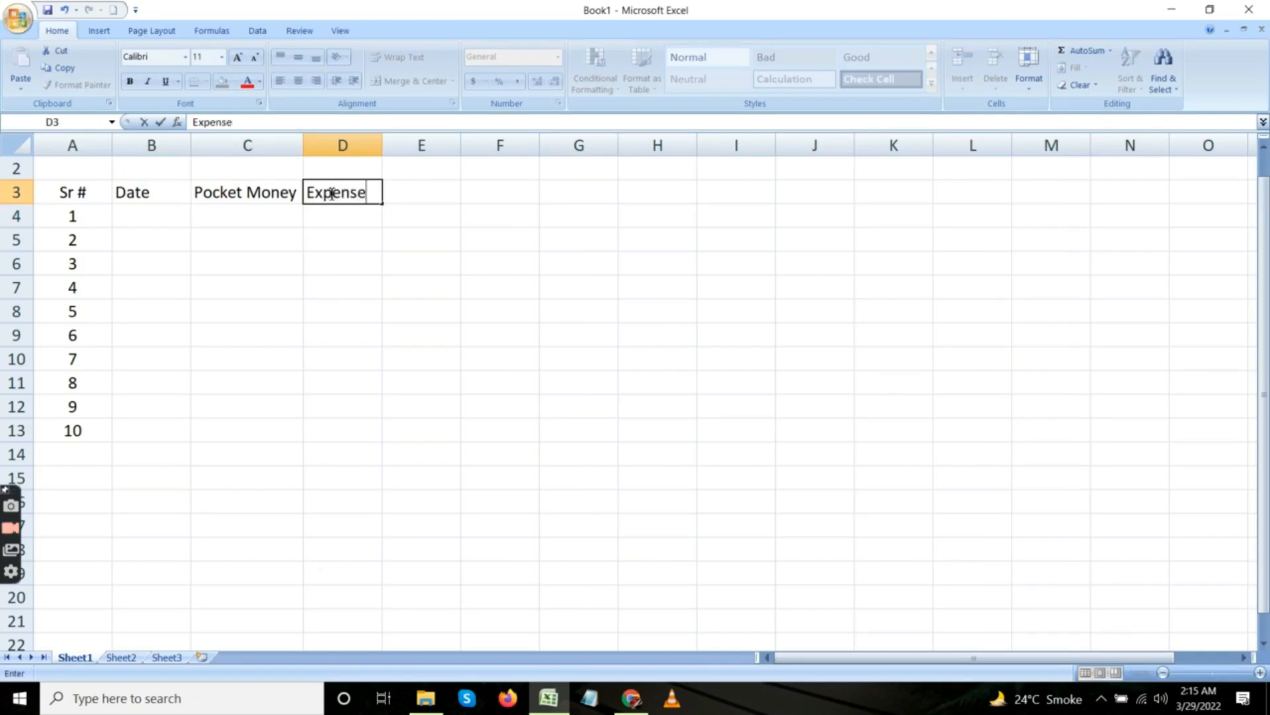
pyautogui.press('Return')
pyautogui.click(343, 193)
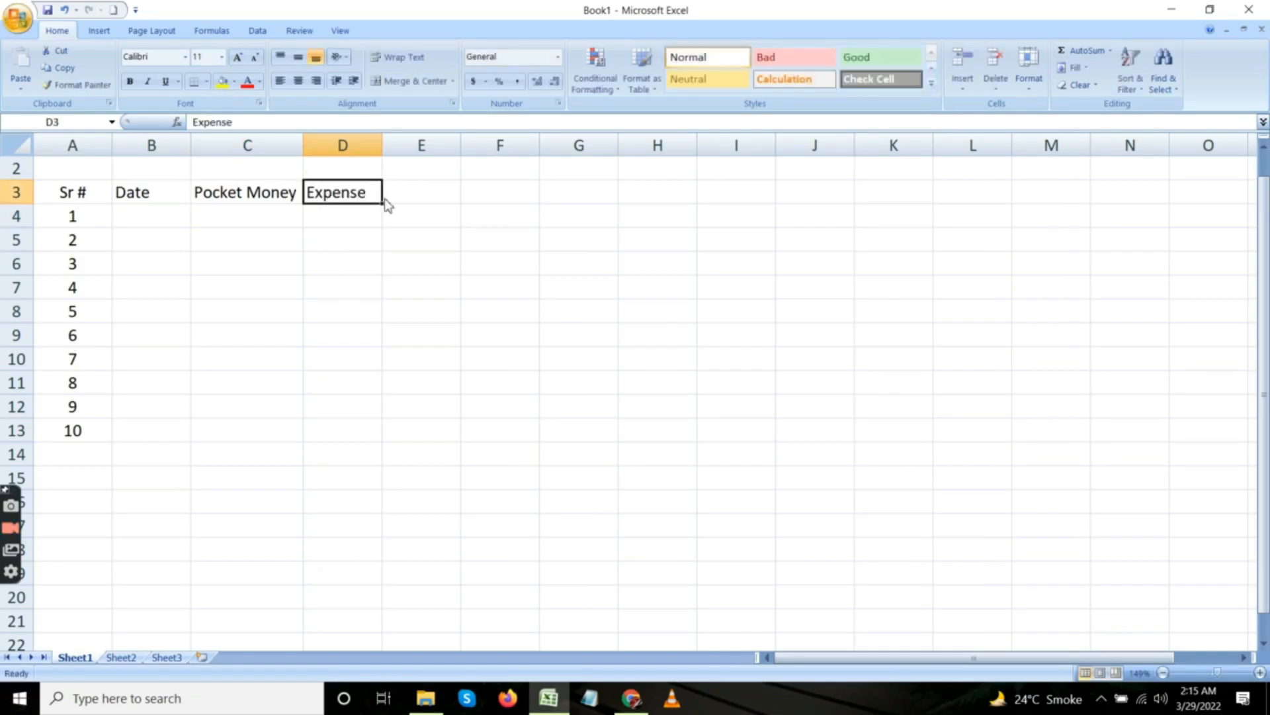
# Enter the column heading "Saving" in cell E3.
pyautogui.click(406, 195)
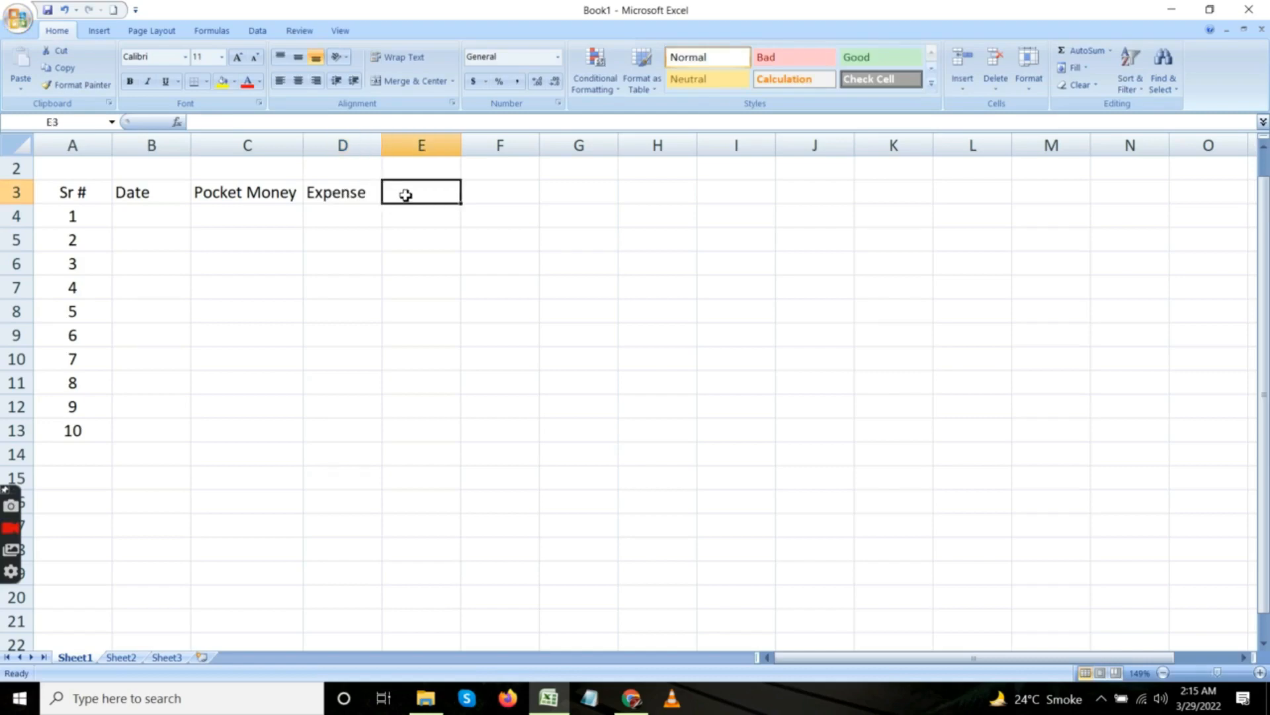
pyautogui.write('Saving')
pyautogui.press('Return')
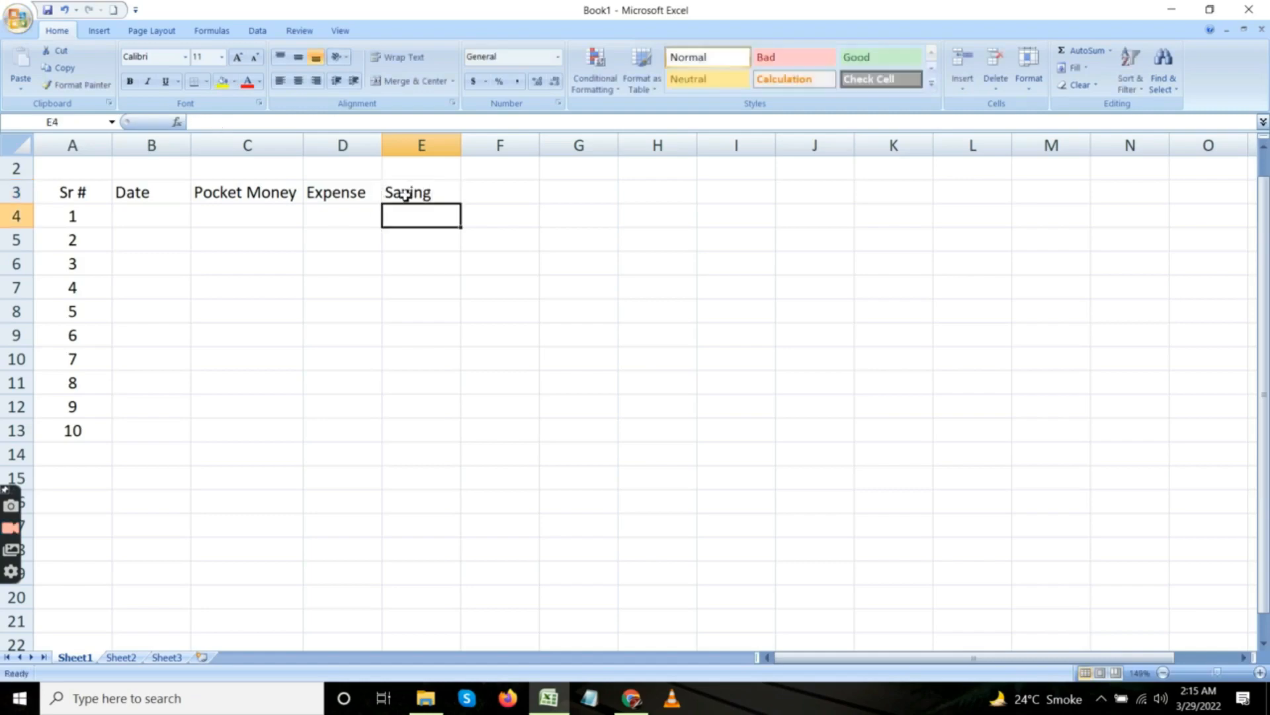
pyautogui.click(424, 192)
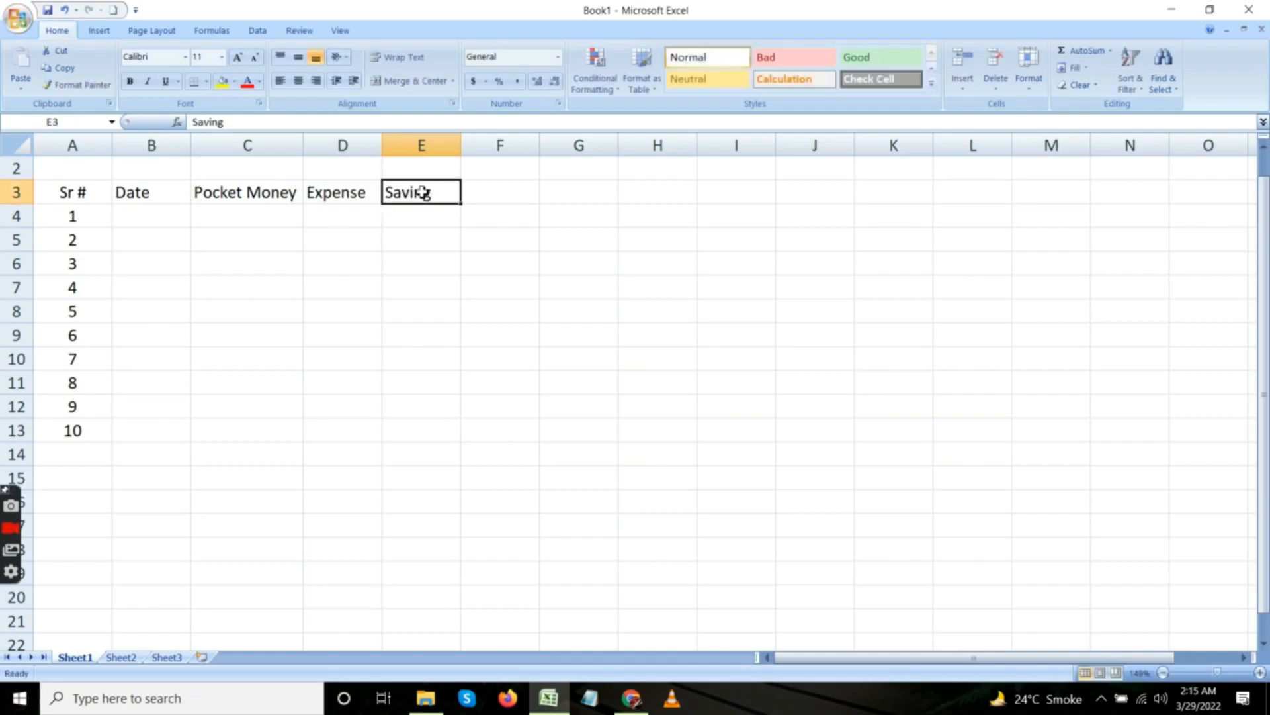
pyautogui.click(160, 196)
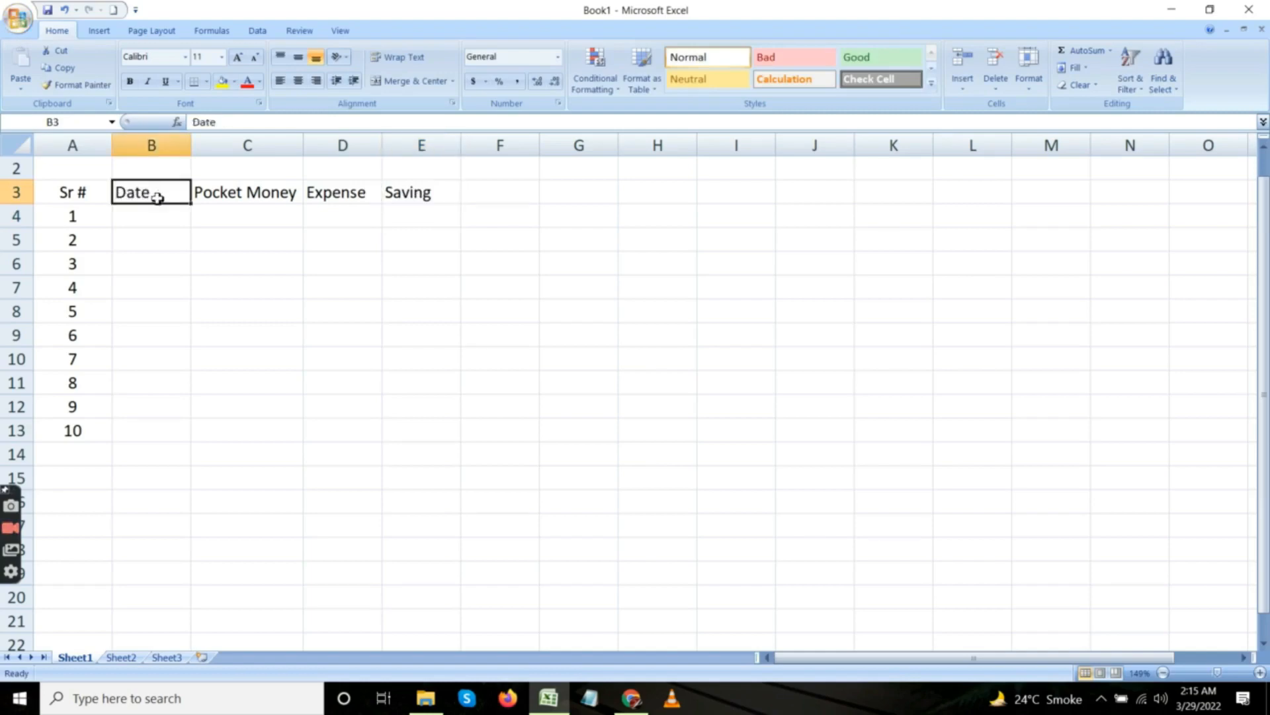
pyautogui.click(100, 194)
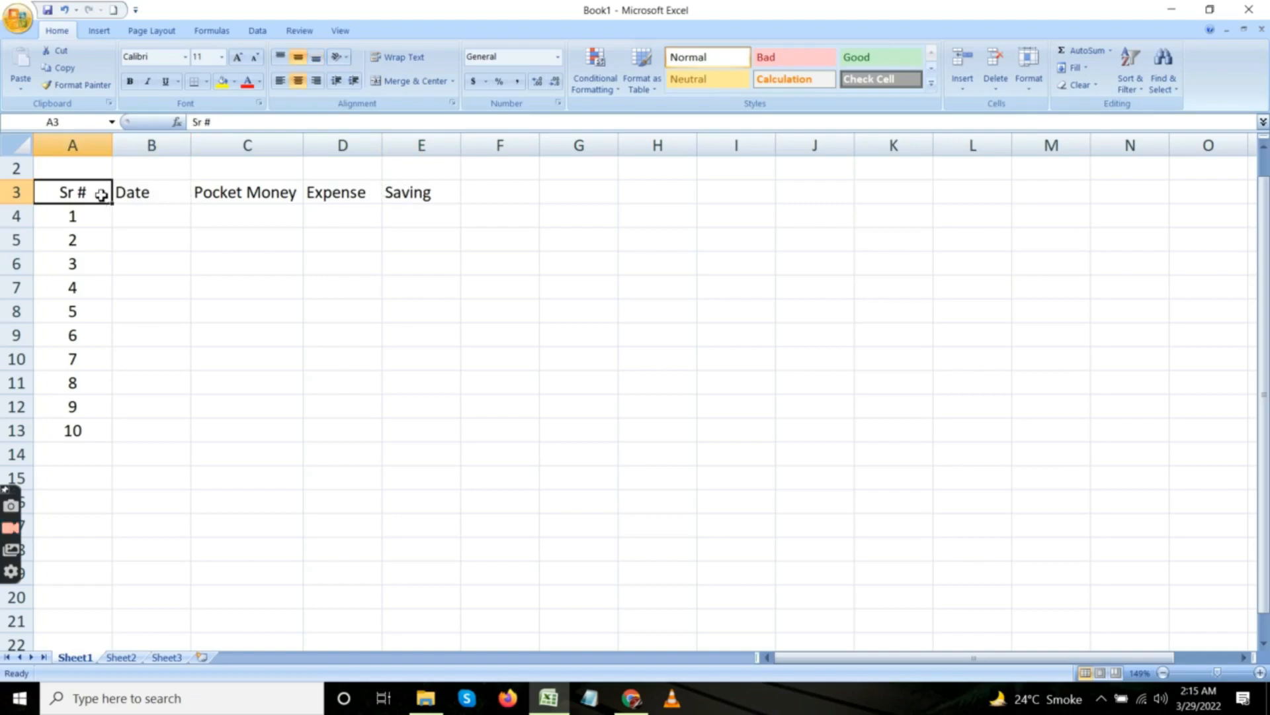
pyautogui.click(166, 194)
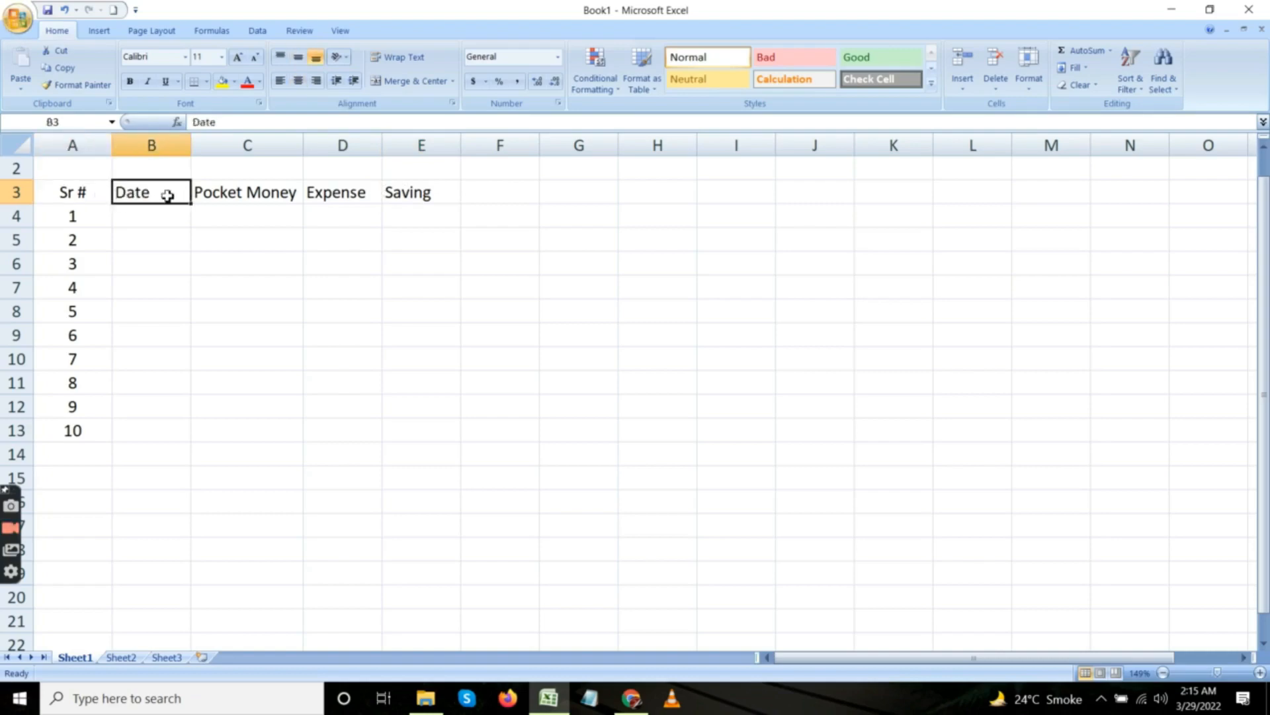
pyautogui.click(215, 192)
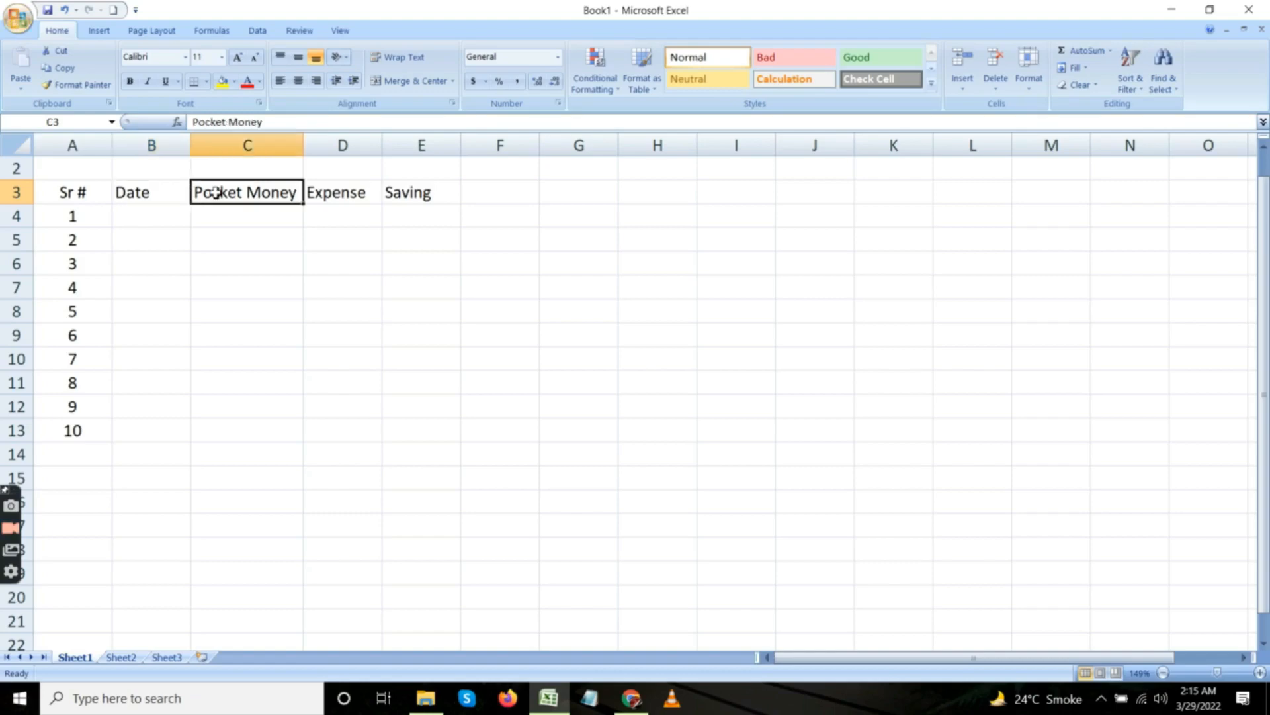
pyautogui.click(322, 193)
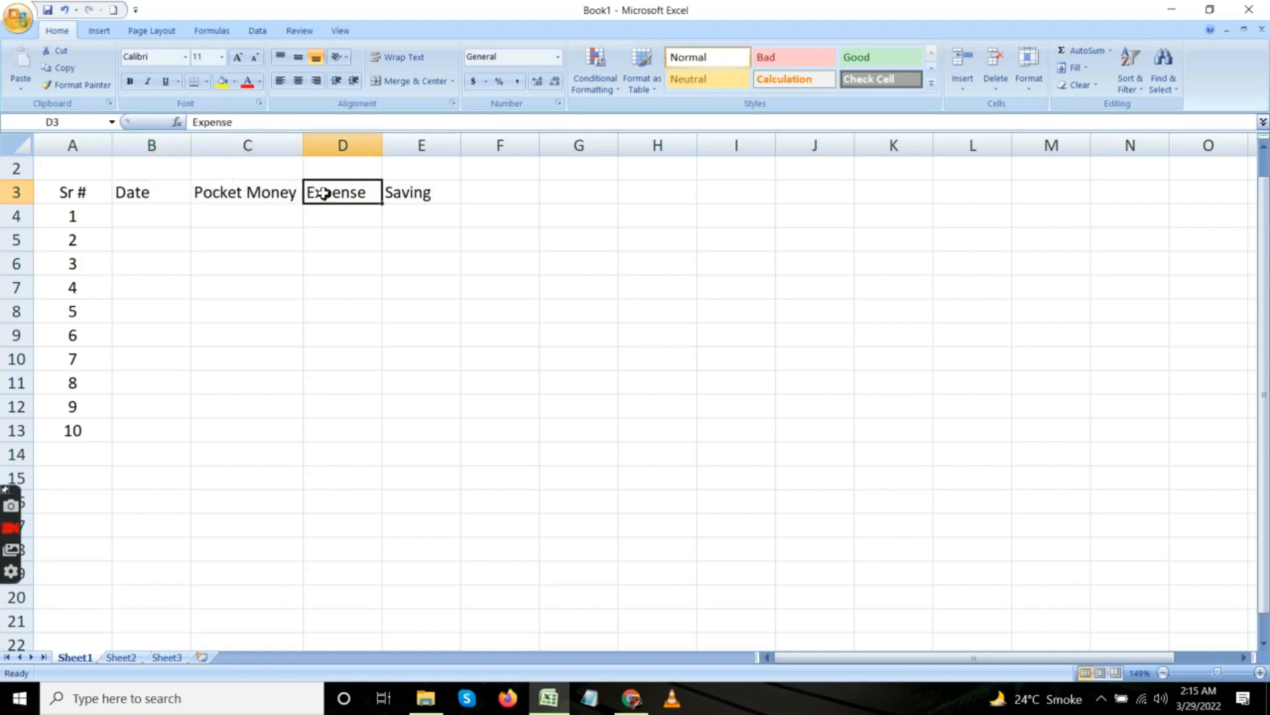
pyautogui.click(414, 193)
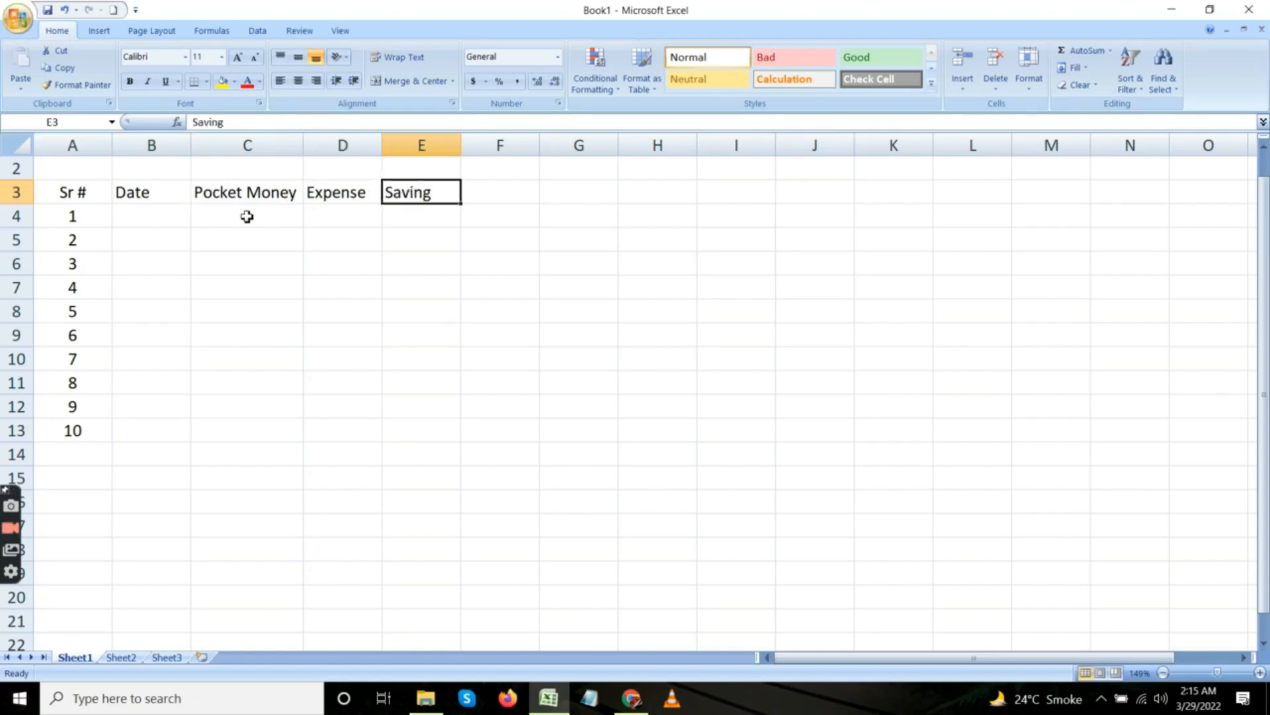
# Widen column B slightly and enter the date 1/1/2022 in cell B4.
pyautogui.click(173, 221)
pyautogui.moveTo(191, 150); pyautogui.dragTo(210, 149)
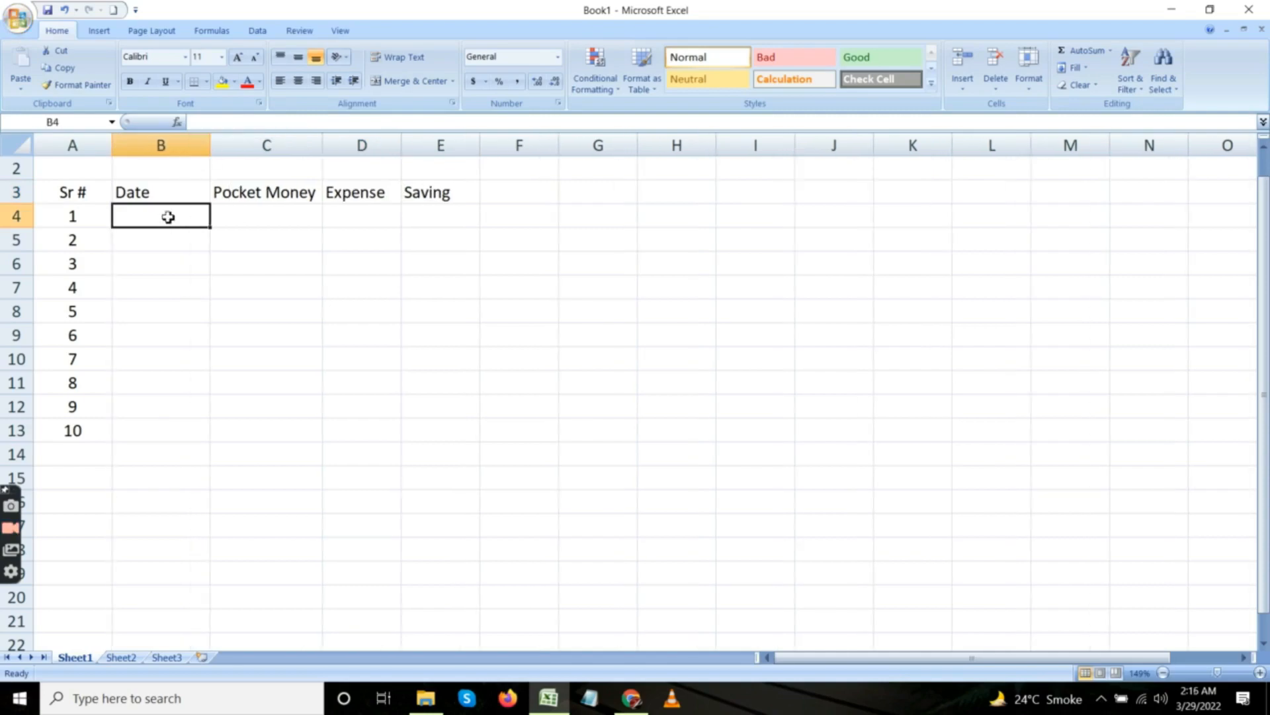
pyautogui.write('1')
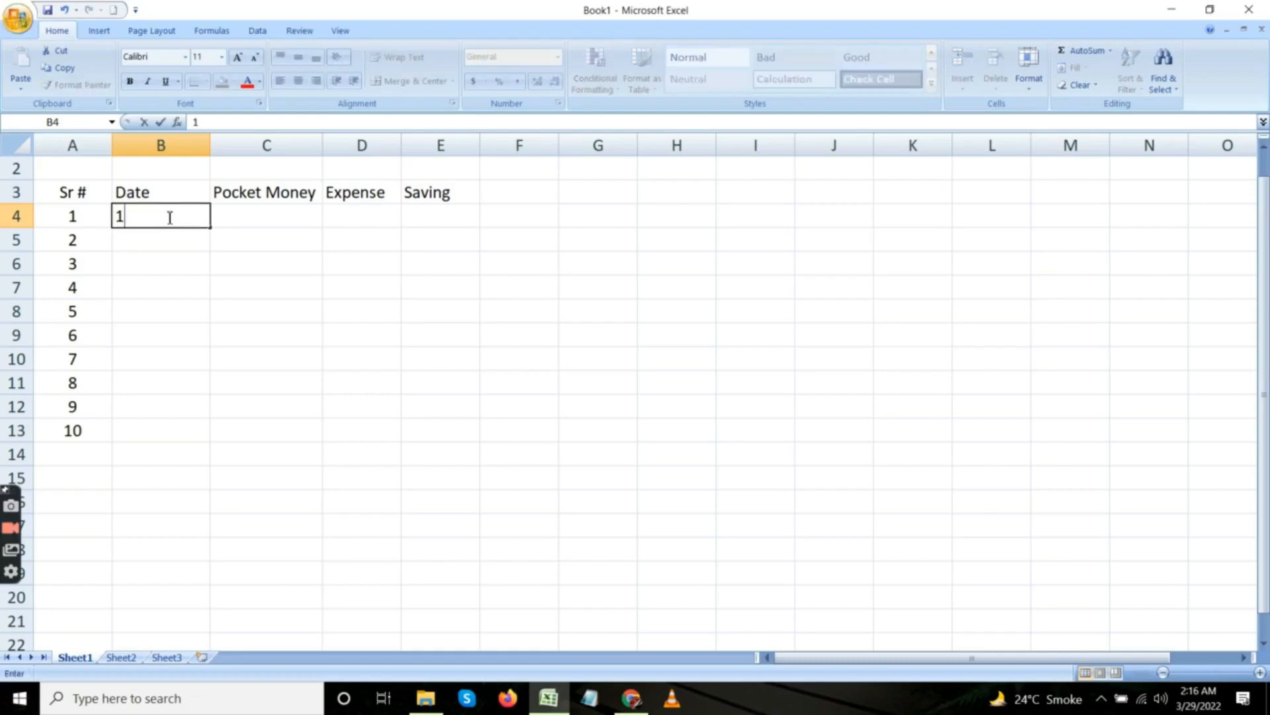
pyautogui.write('/1/')
pyautogui.write('2022')
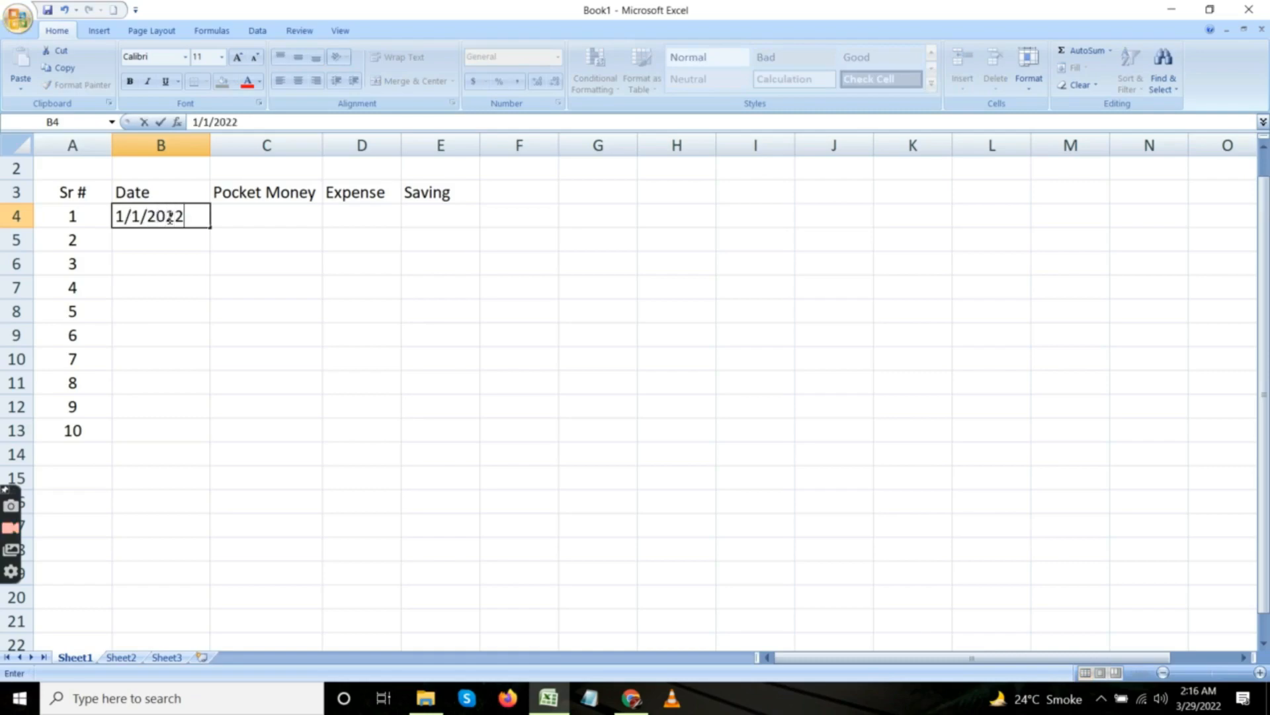
pyautogui.press('Return')
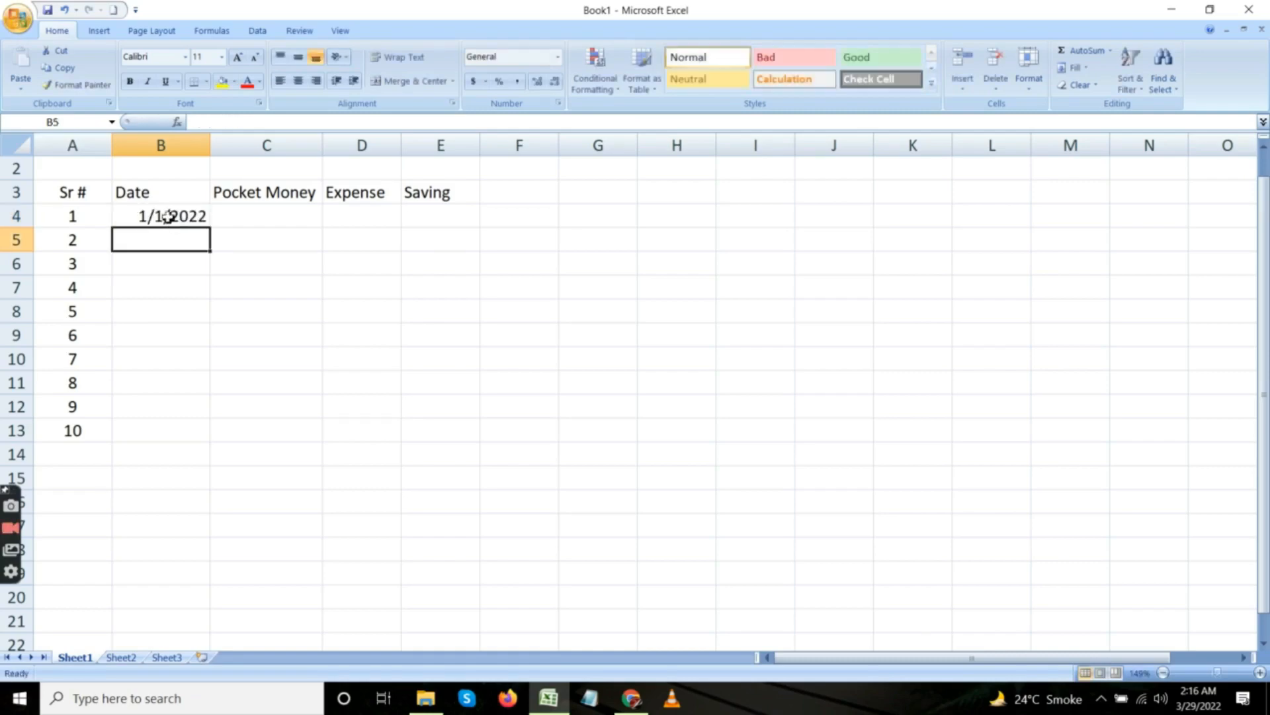
# Enter the date 2/1/2022 in cell B5 of the Date column.
pyautogui.write('2/')
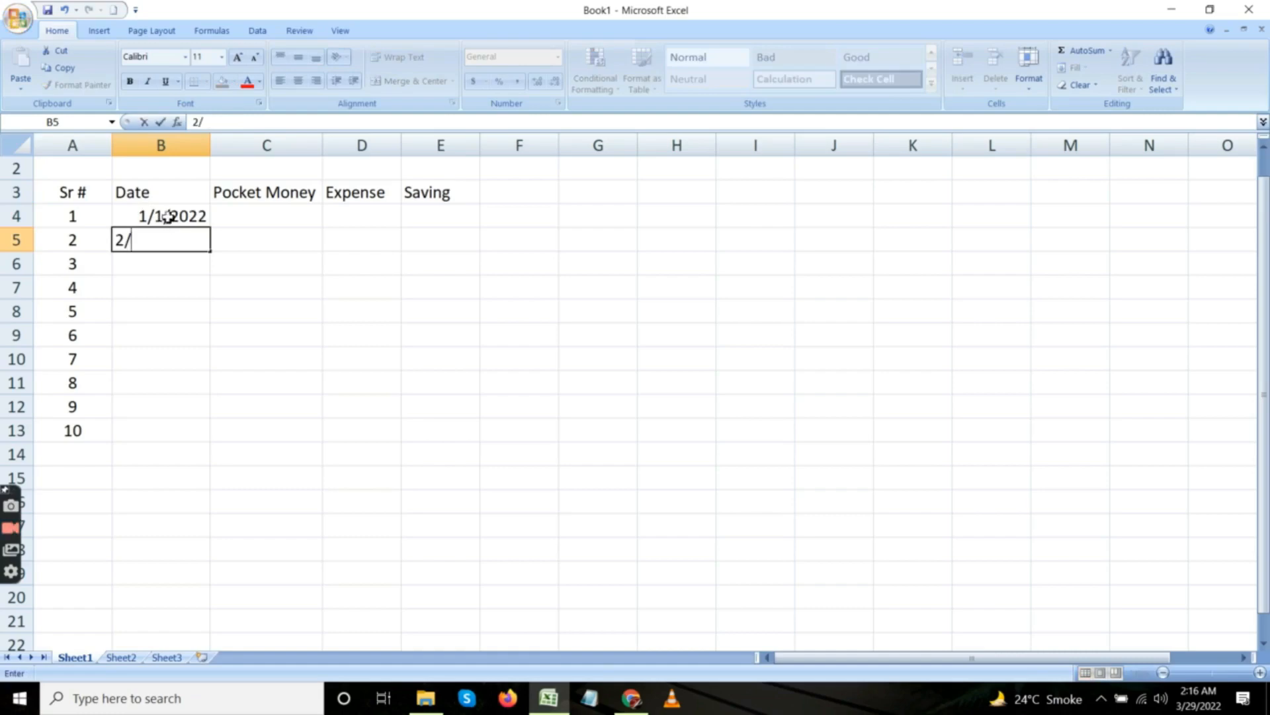
pyautogui.write('1')
pyautogui.write('/2022')
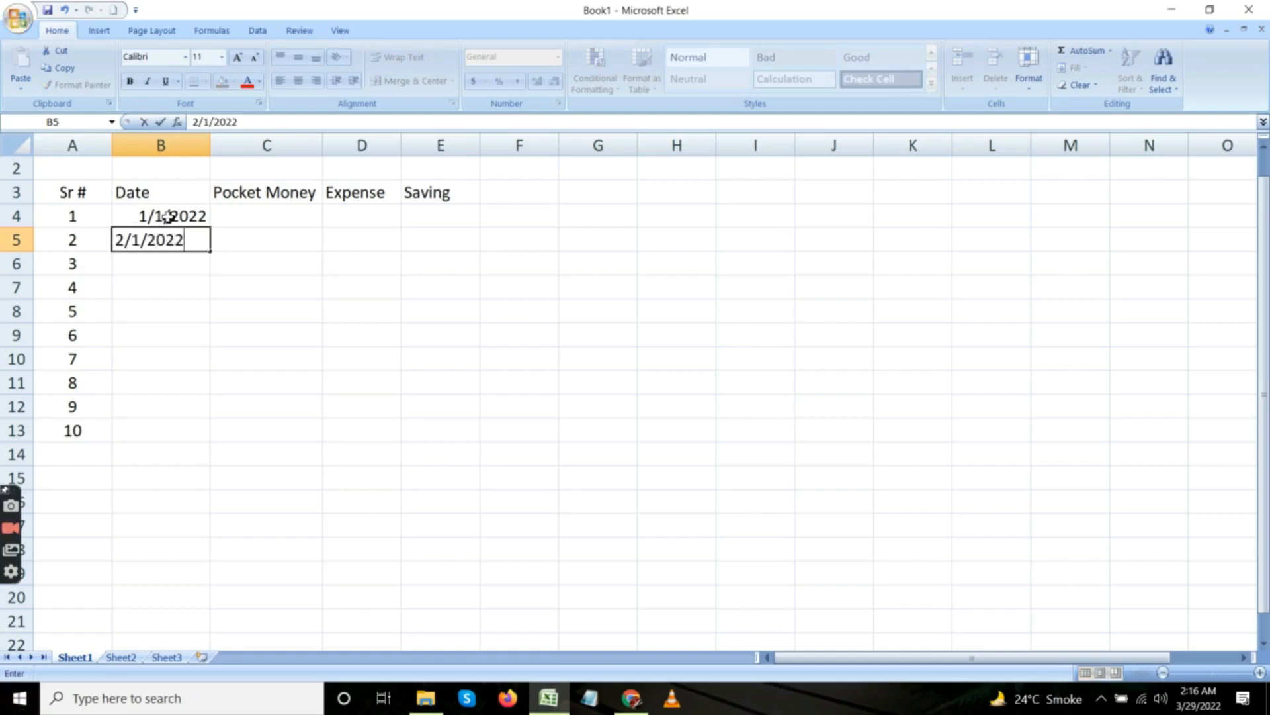
pyautogui.press('Return')
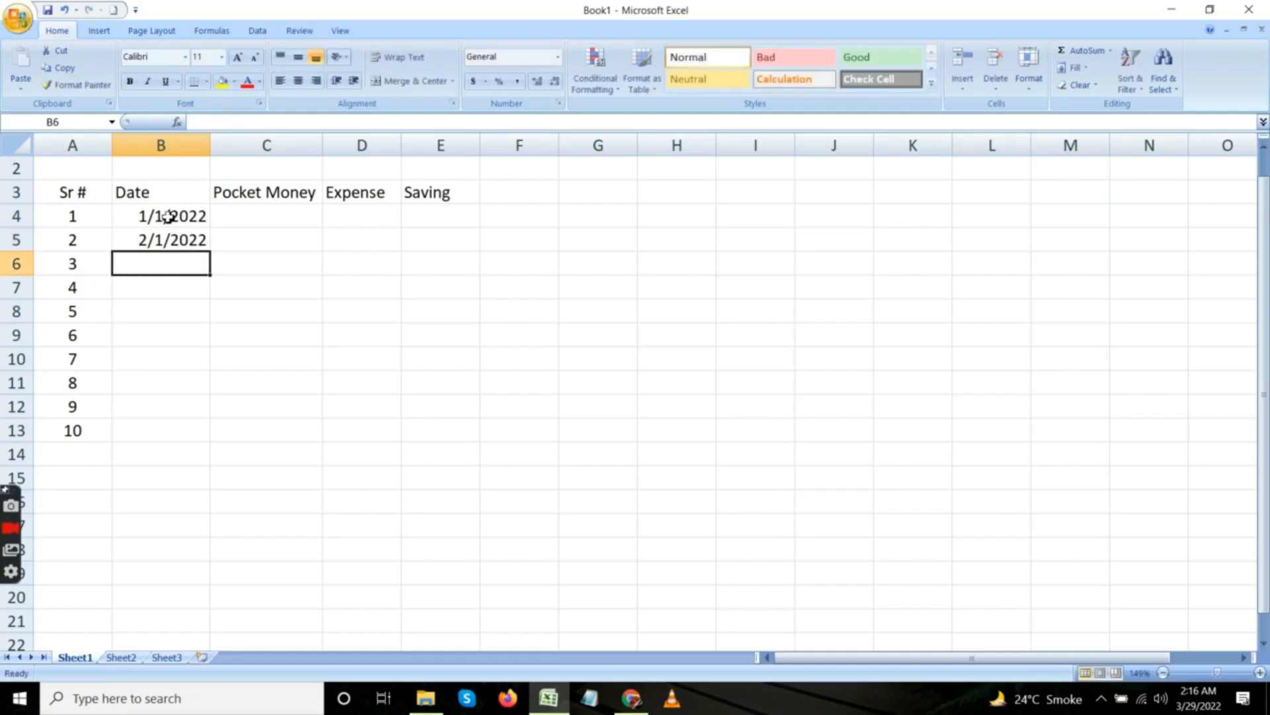
# Extend the date series from cells B4 and B5 down through B13.
pyautogui.click(176, 216)
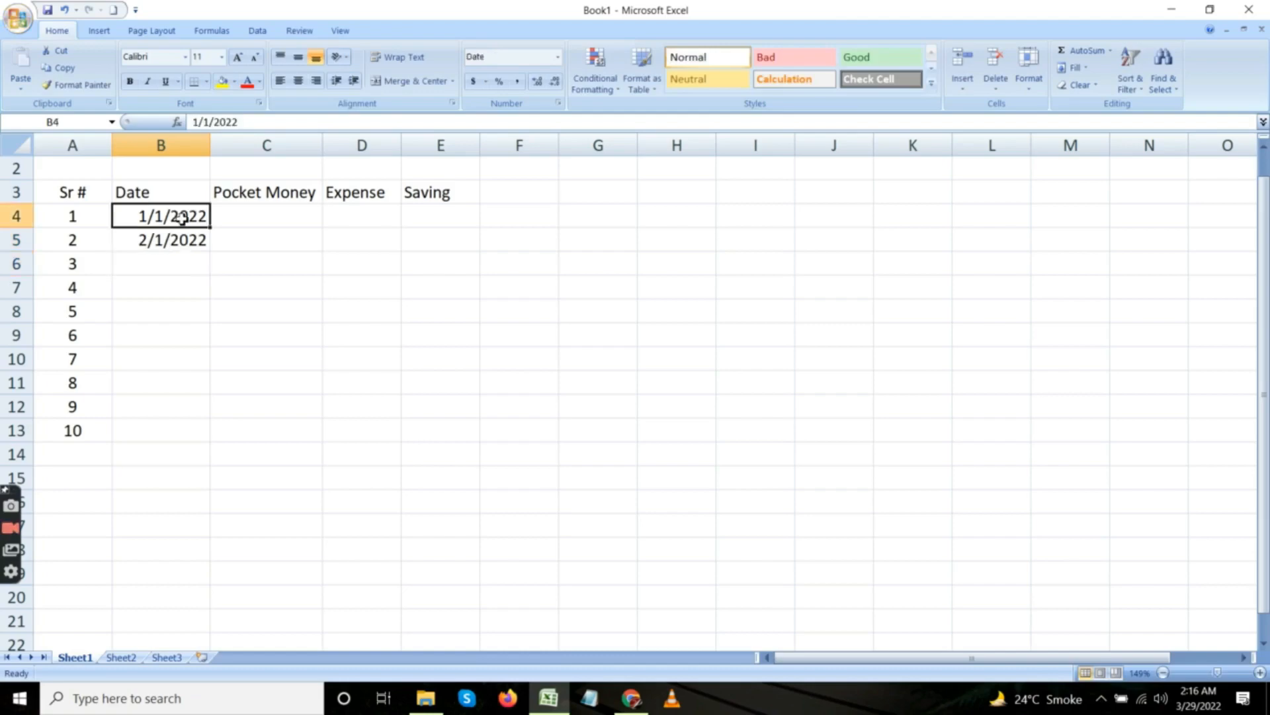
pyautogui.hotkey('shift', 'Down')
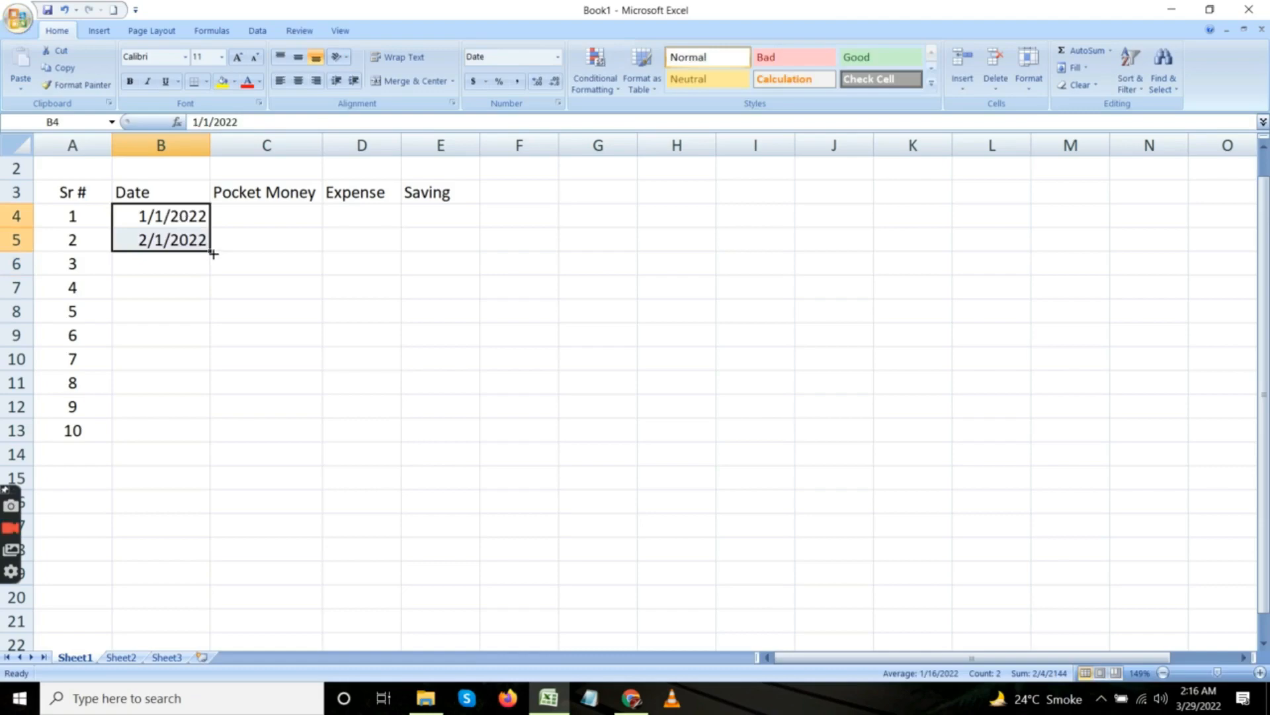
pyautogui.moveTo(213, 254); pyautogui.dragTo(214, 438)
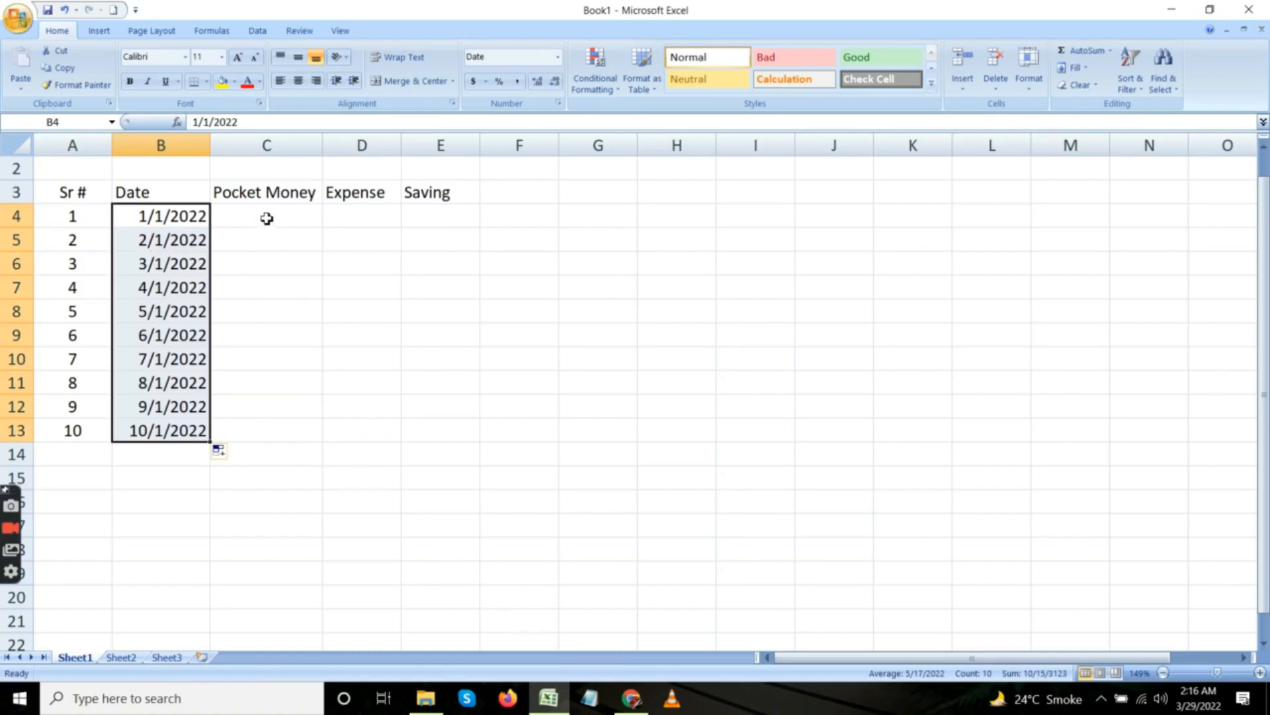
# Enter the pocket money amounts 1000, 1500, 2000 and 2500 in cells C4 to C7.
pyautogui.click(240, 223)
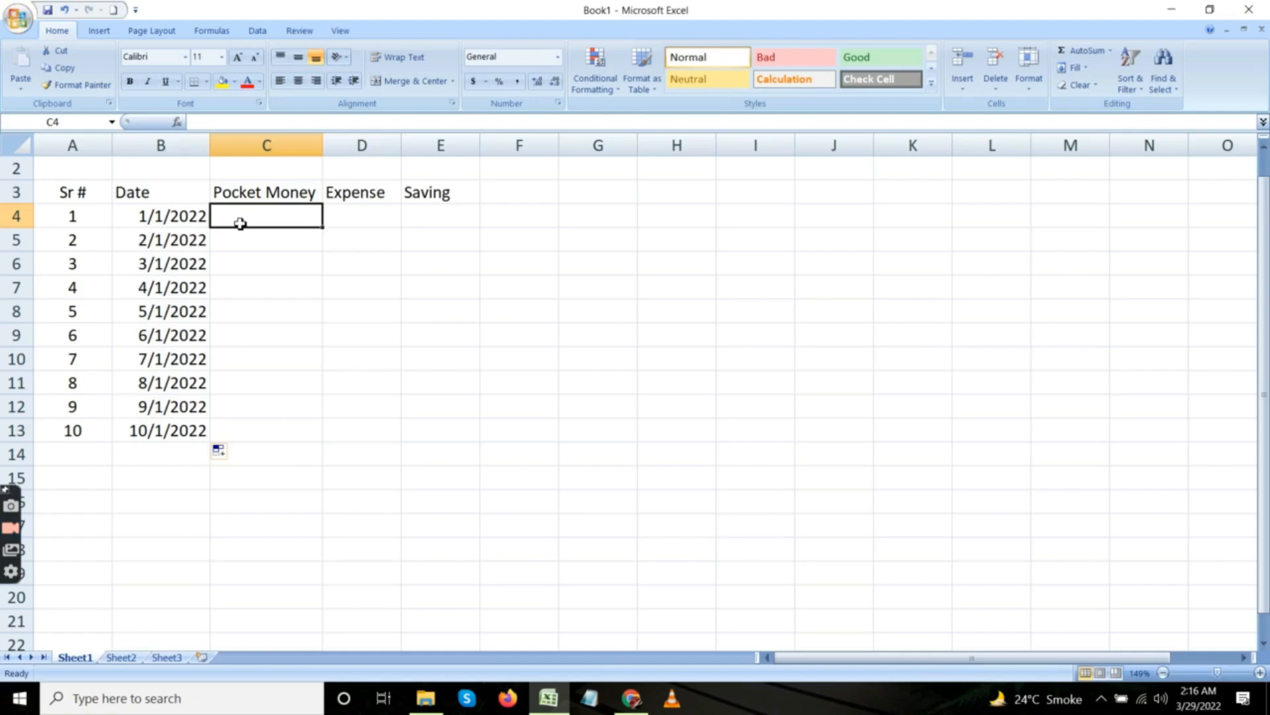
pyautogui.write('1000')
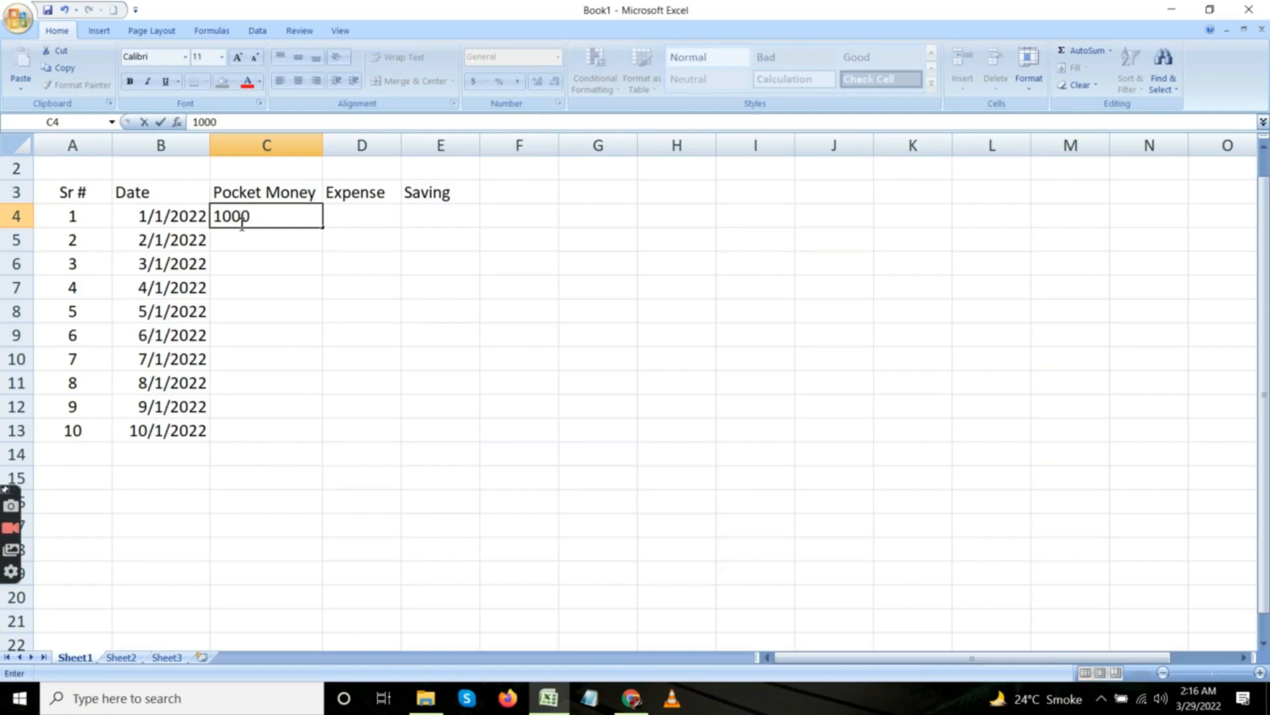
pyautogui.press('Return')
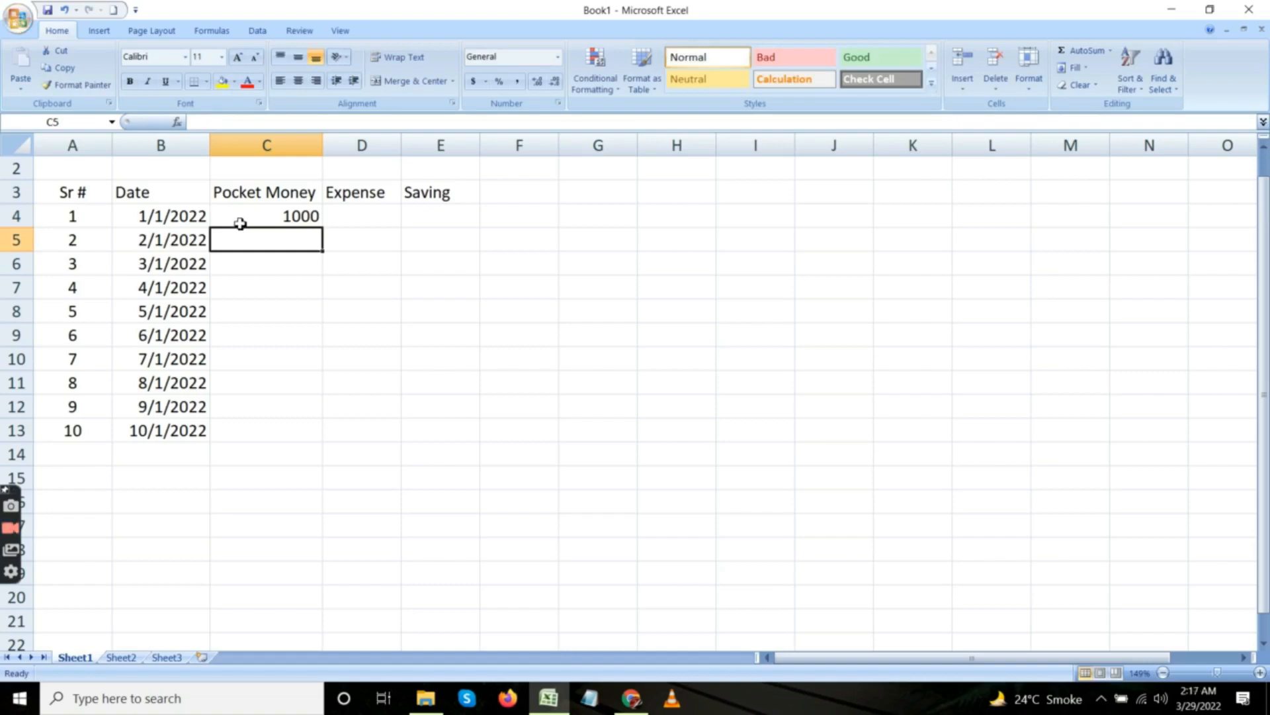
pyautogui.write('1500')
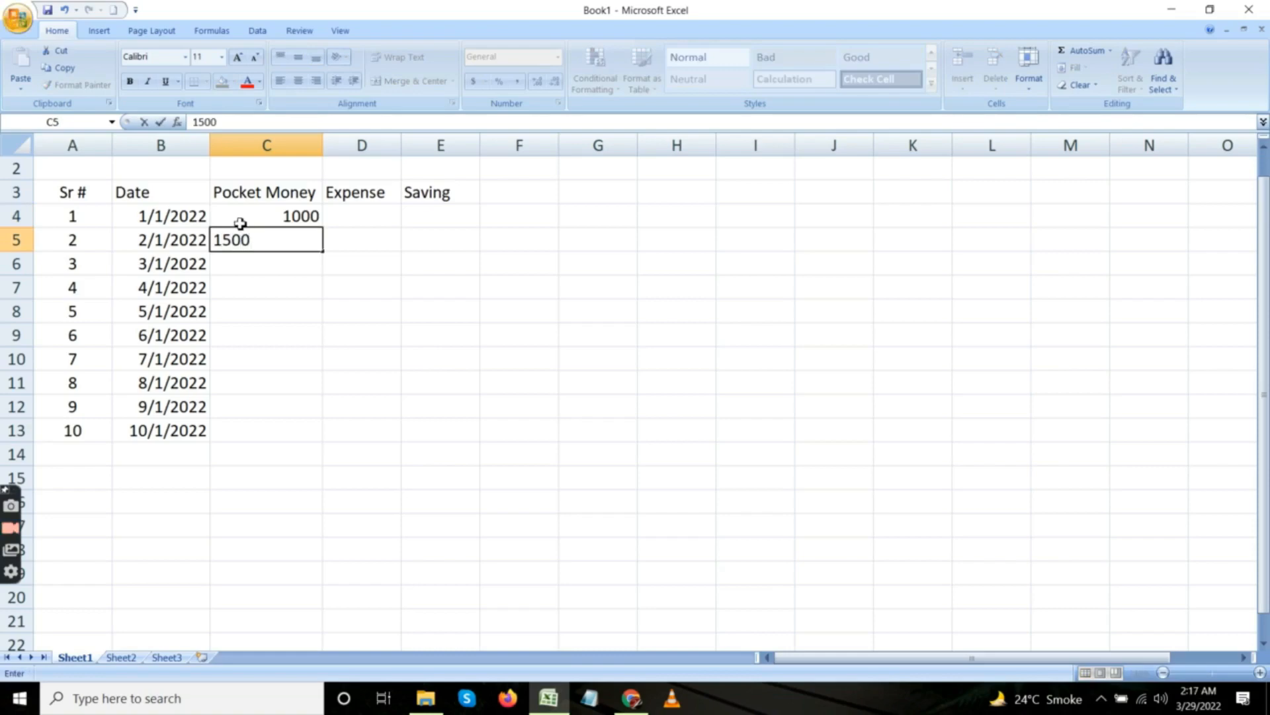
pyautogui.press('Return')
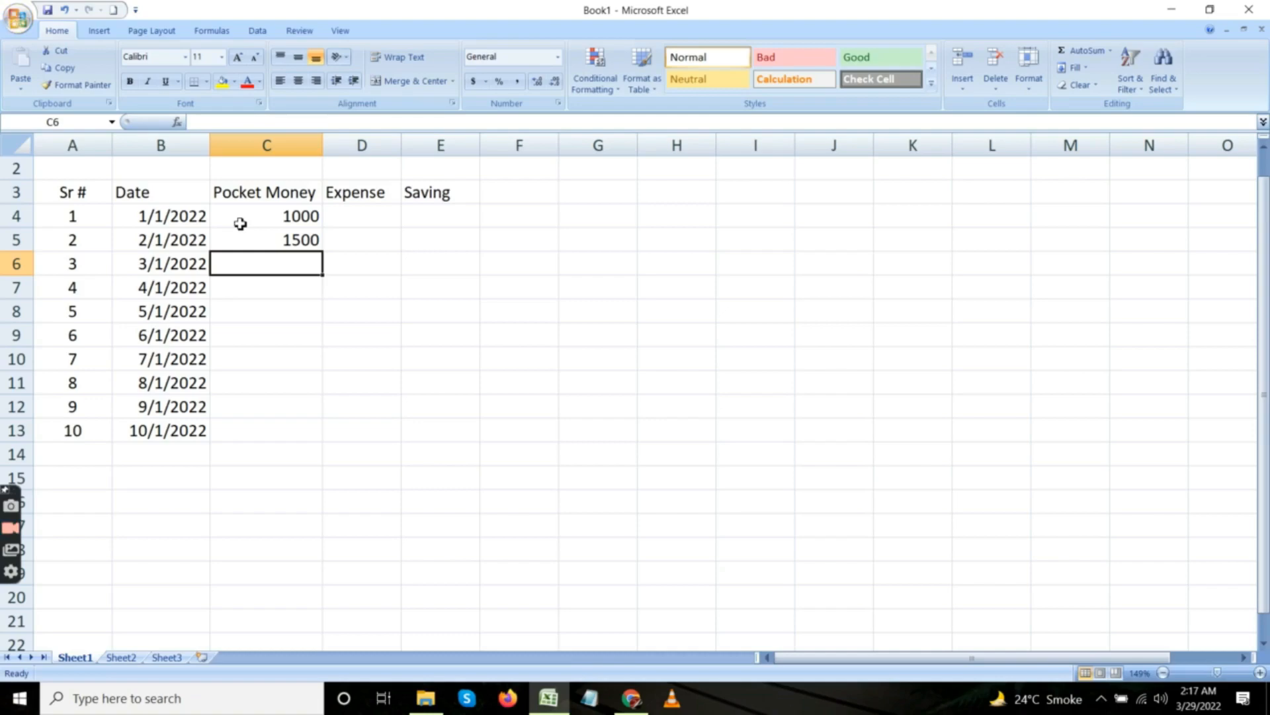
pyautogui.write('2000')
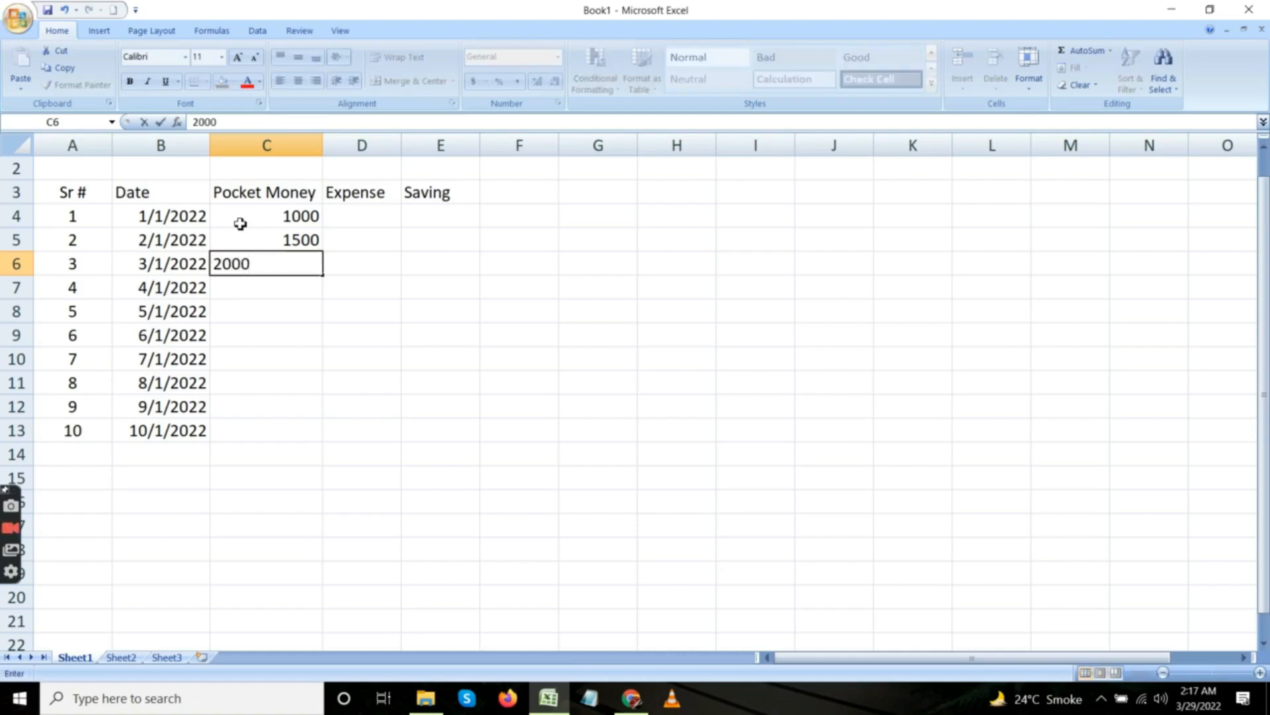
pyautogui.press('Return')
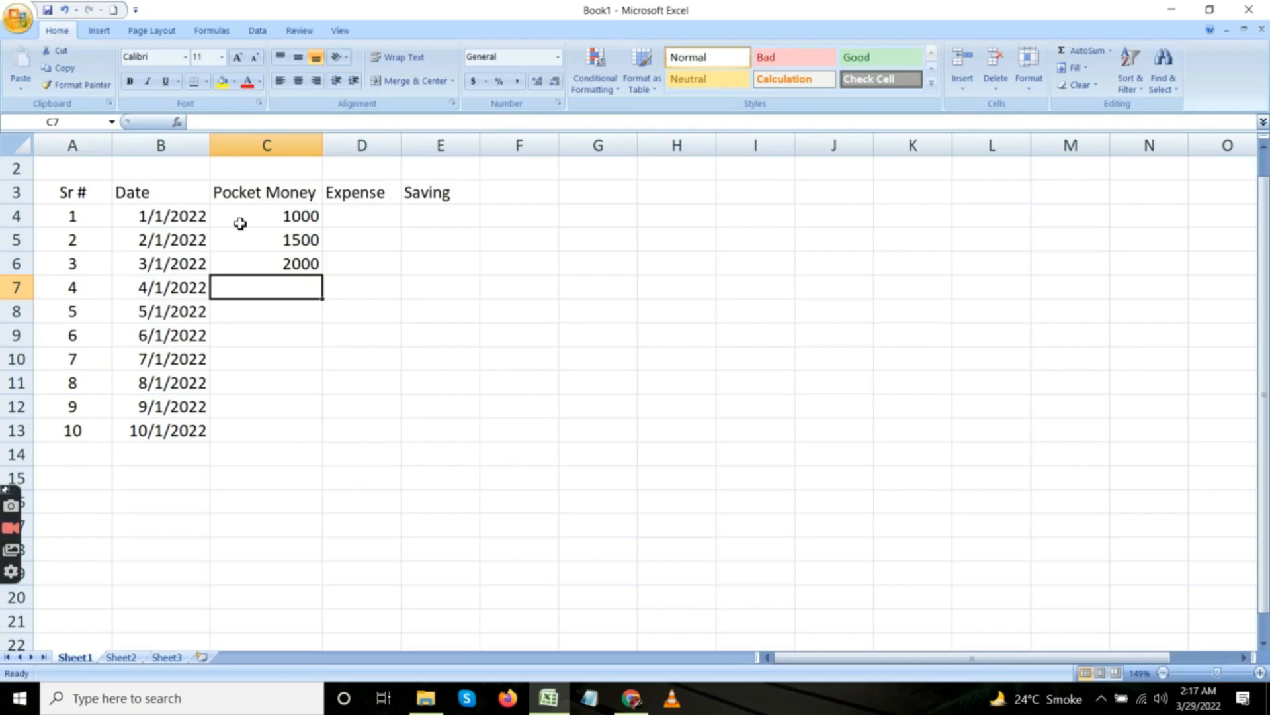
pyautogui.write('2500')
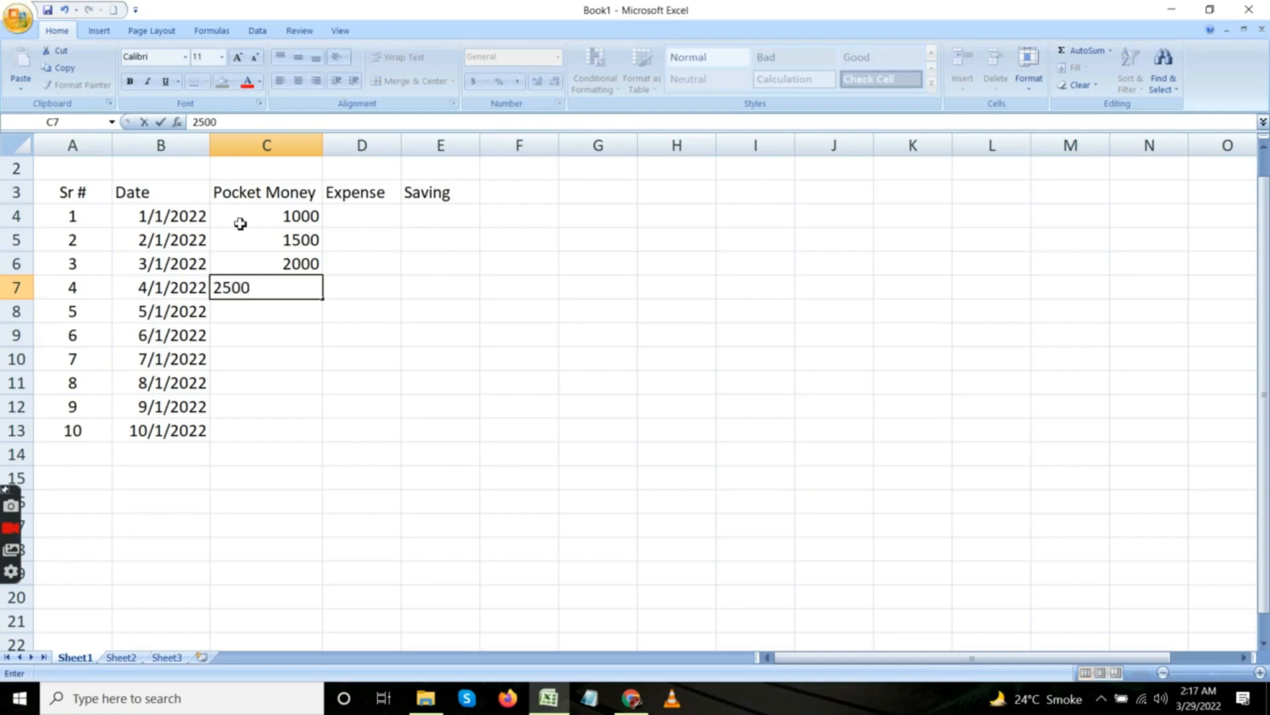
pyautogui.press('Return')
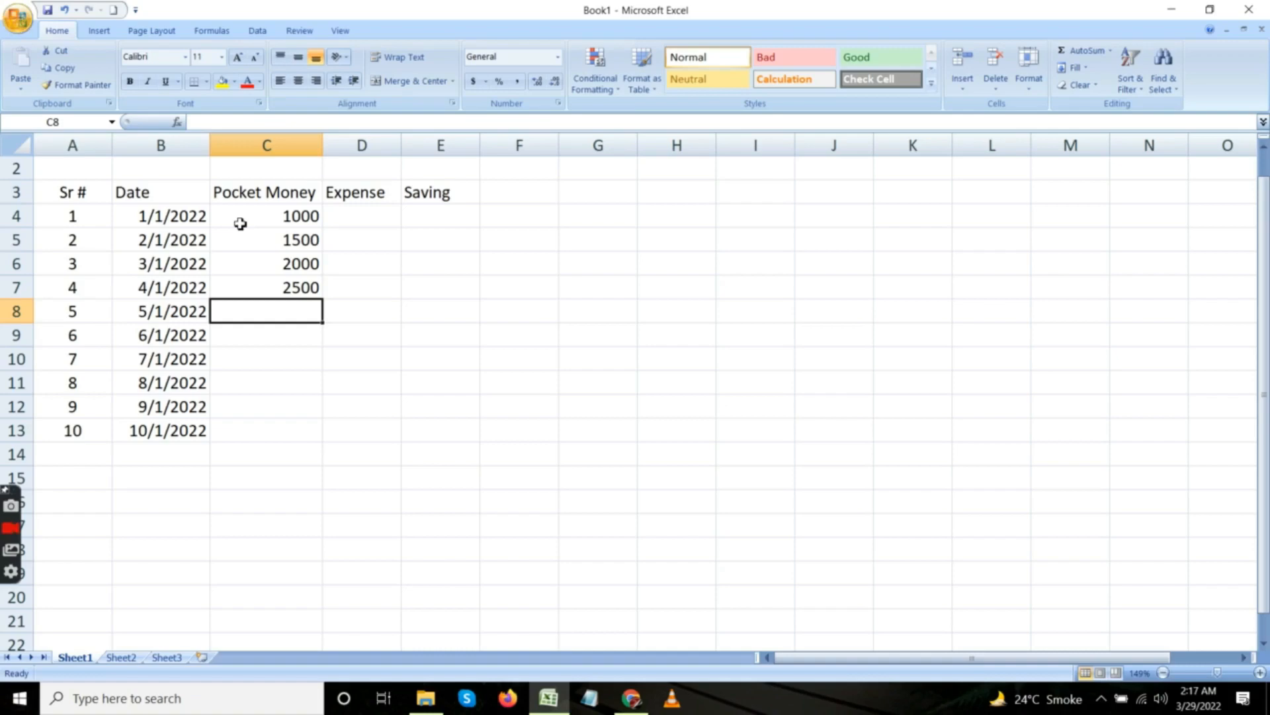
# Enter the pocket money amounts 1200, 650, 1300, 900, 730 and 3000 in cells C8 to C13.
pyautogui.write('1200')
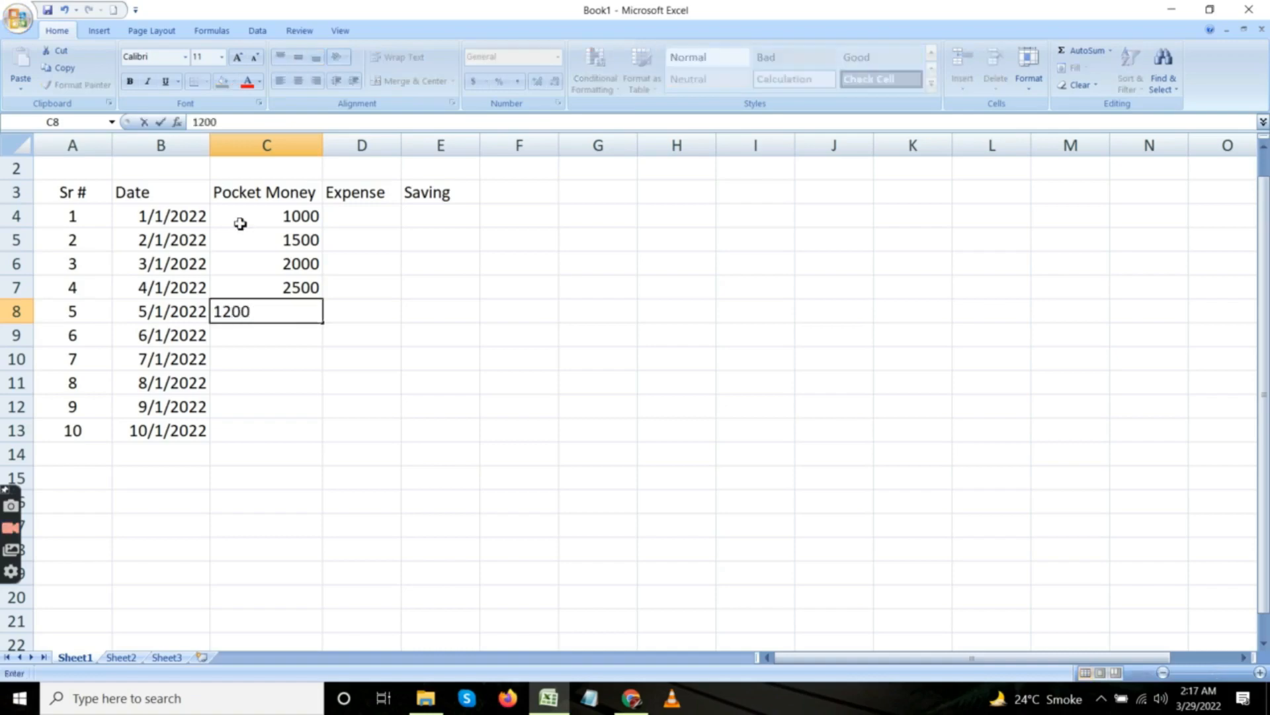
pyautogui.press('Return')
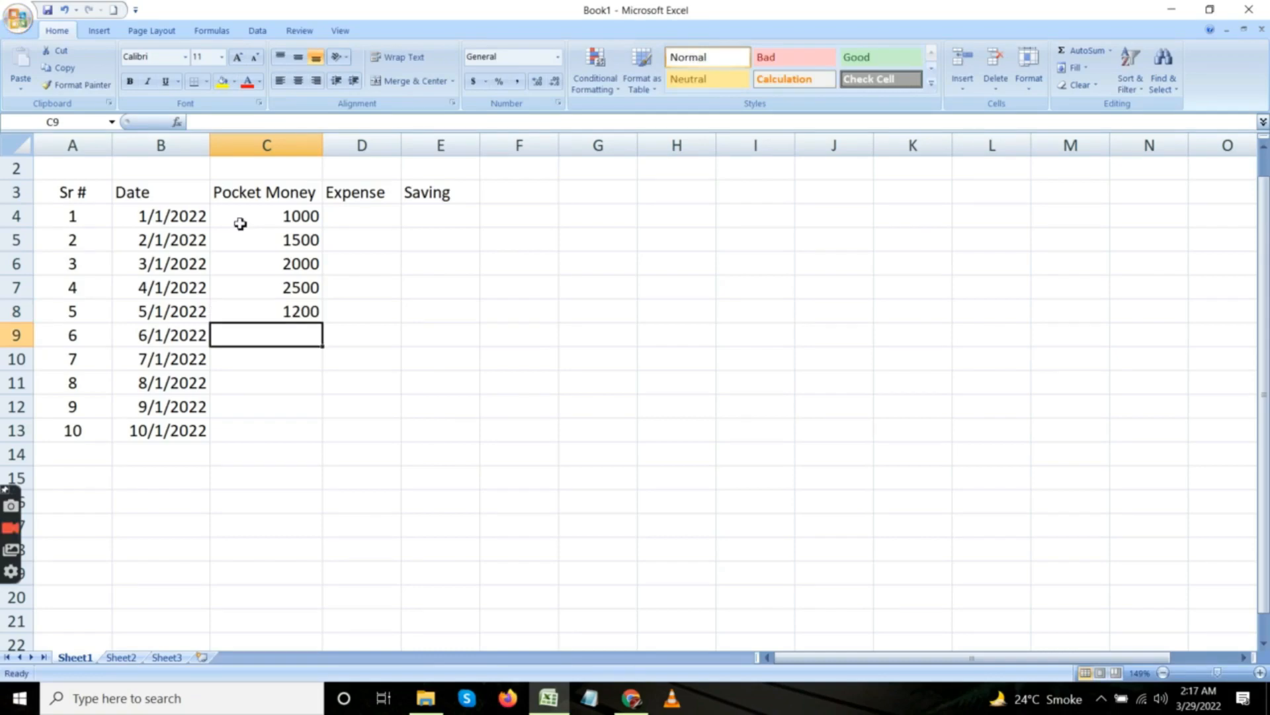
pyautogui.write('650')
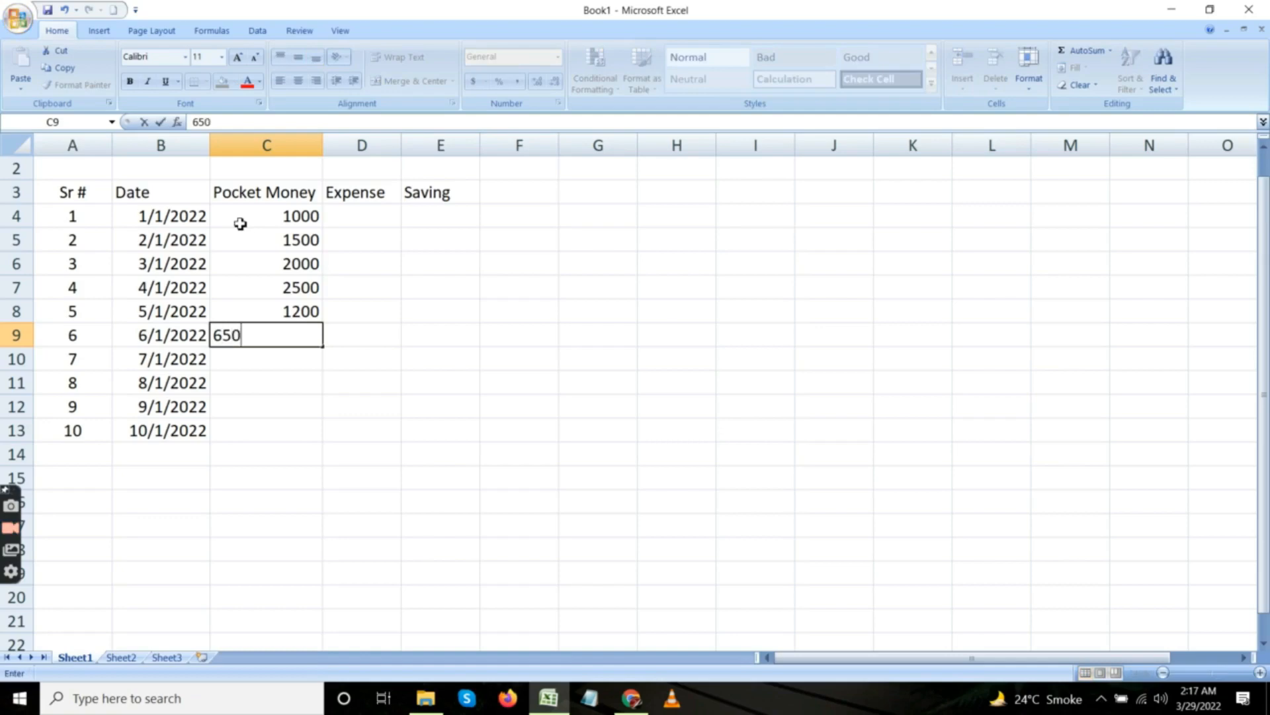
pyautogui.press('Return')
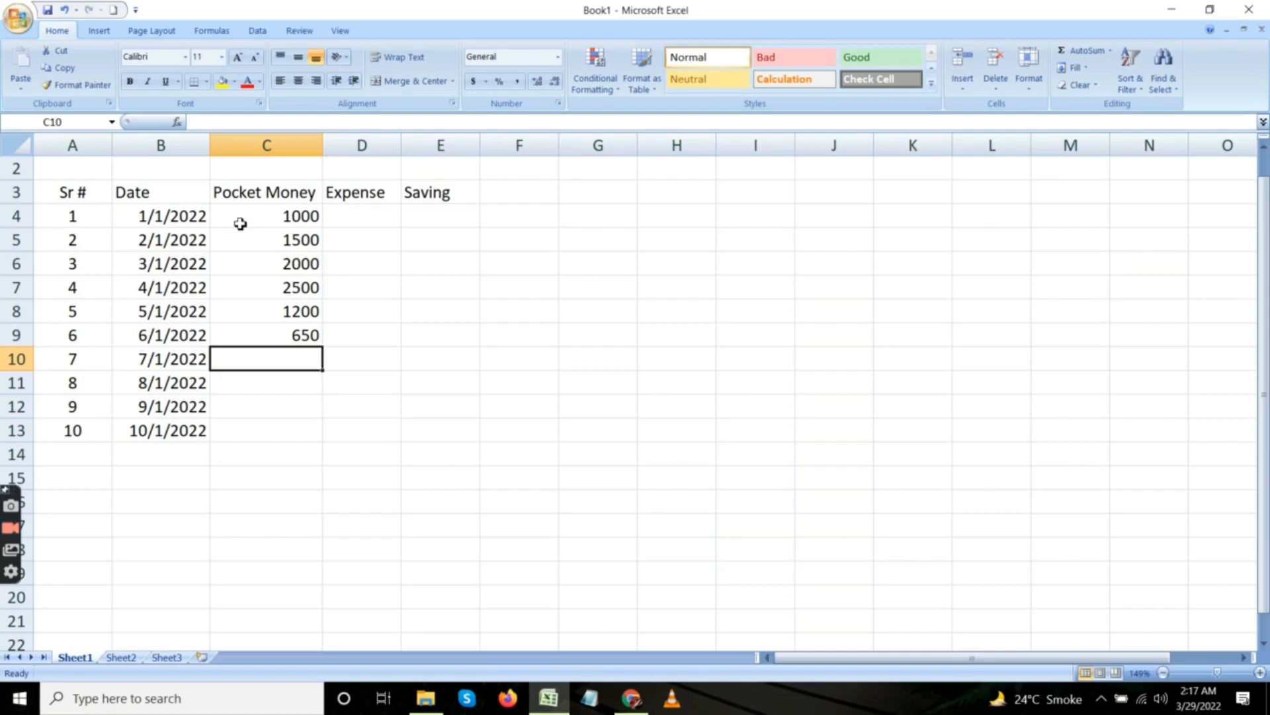
pyautogui.write('1300')
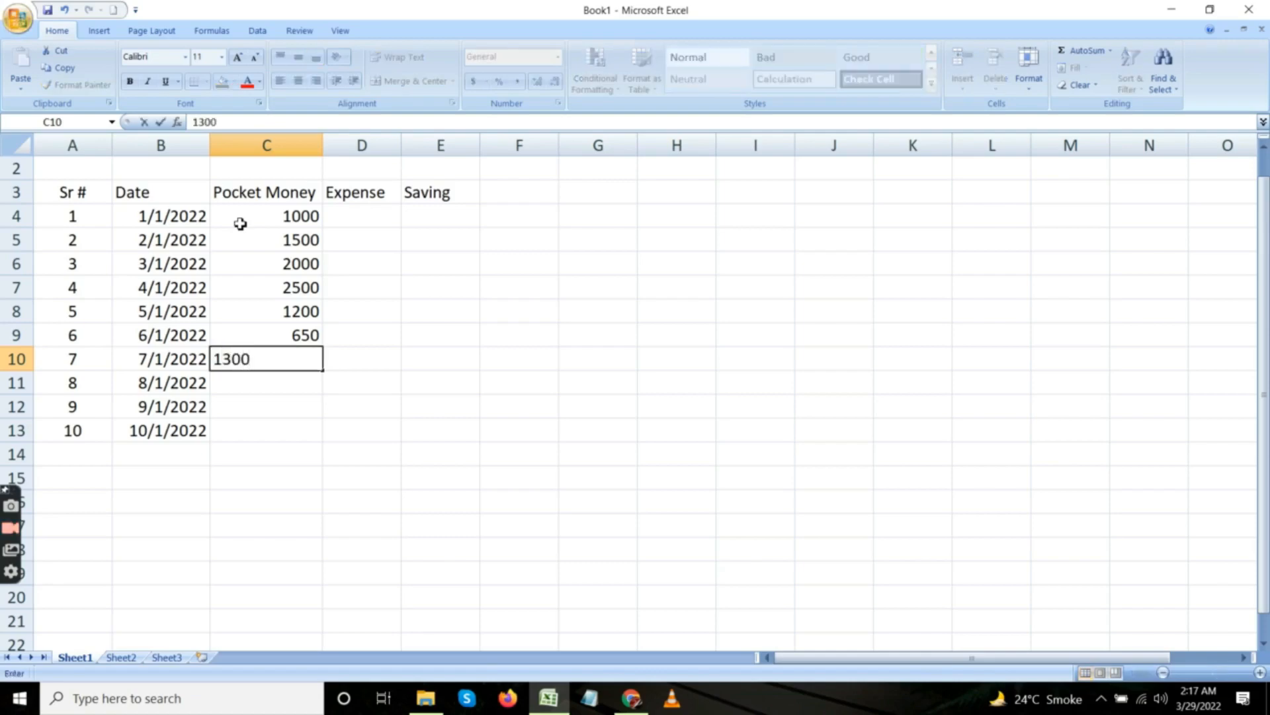
pyautogui.press('Return')
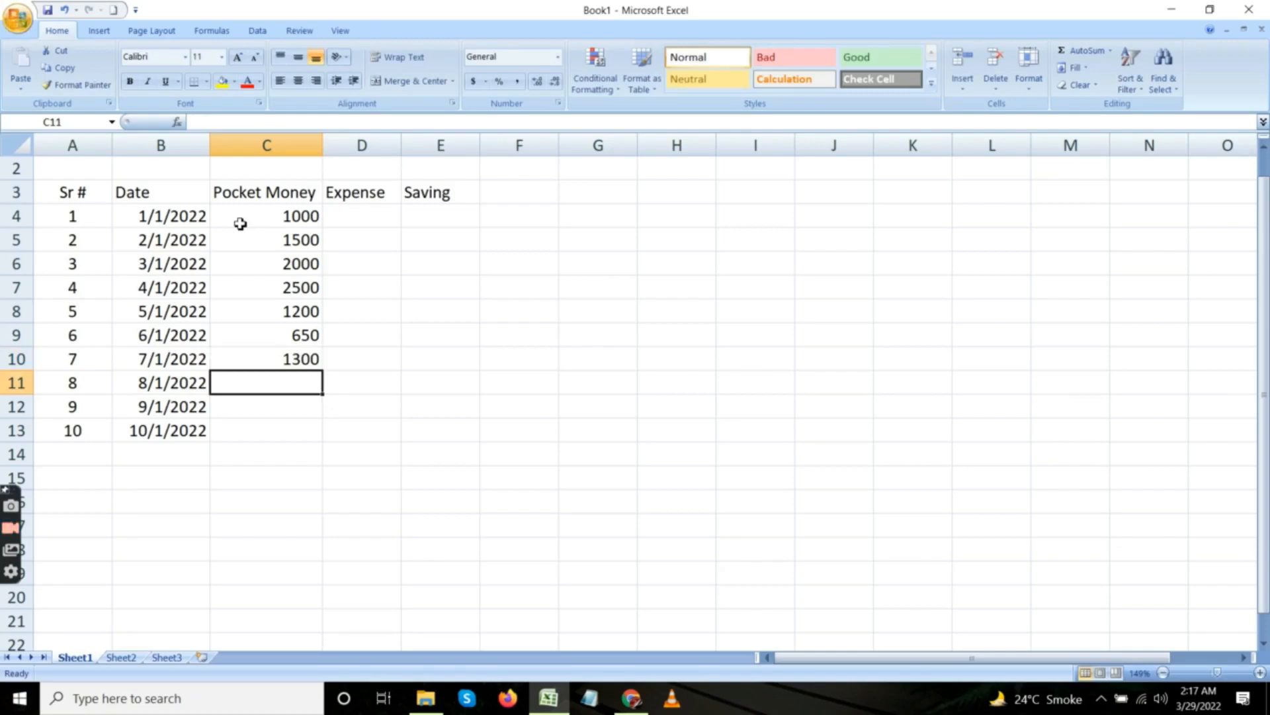
pyautogui.write('900')
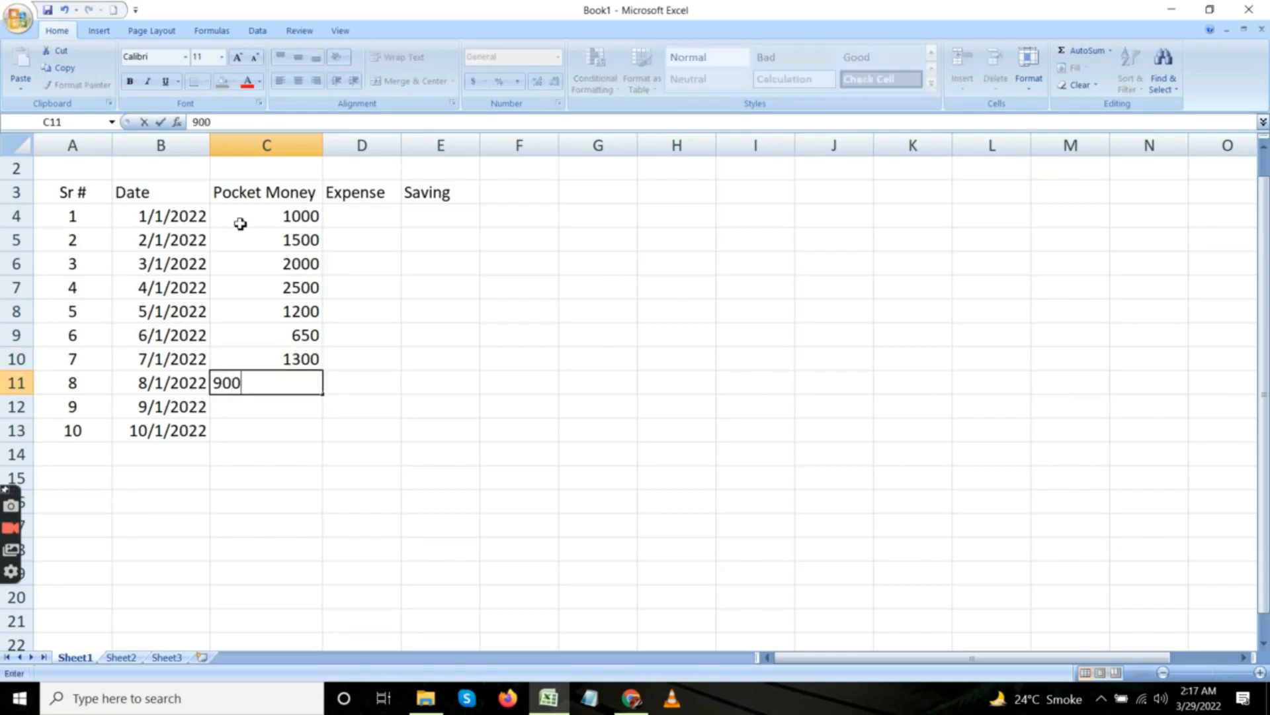
pyautogui.press('Return')
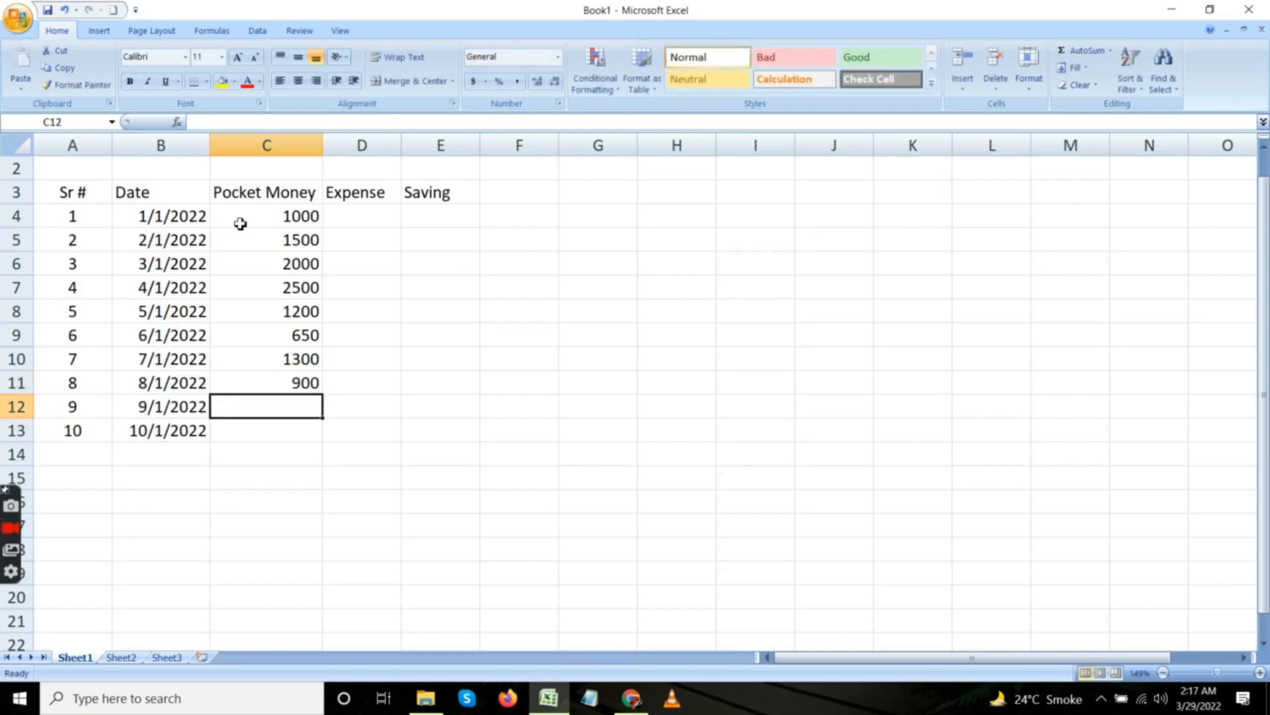
pyautogui.write('730')
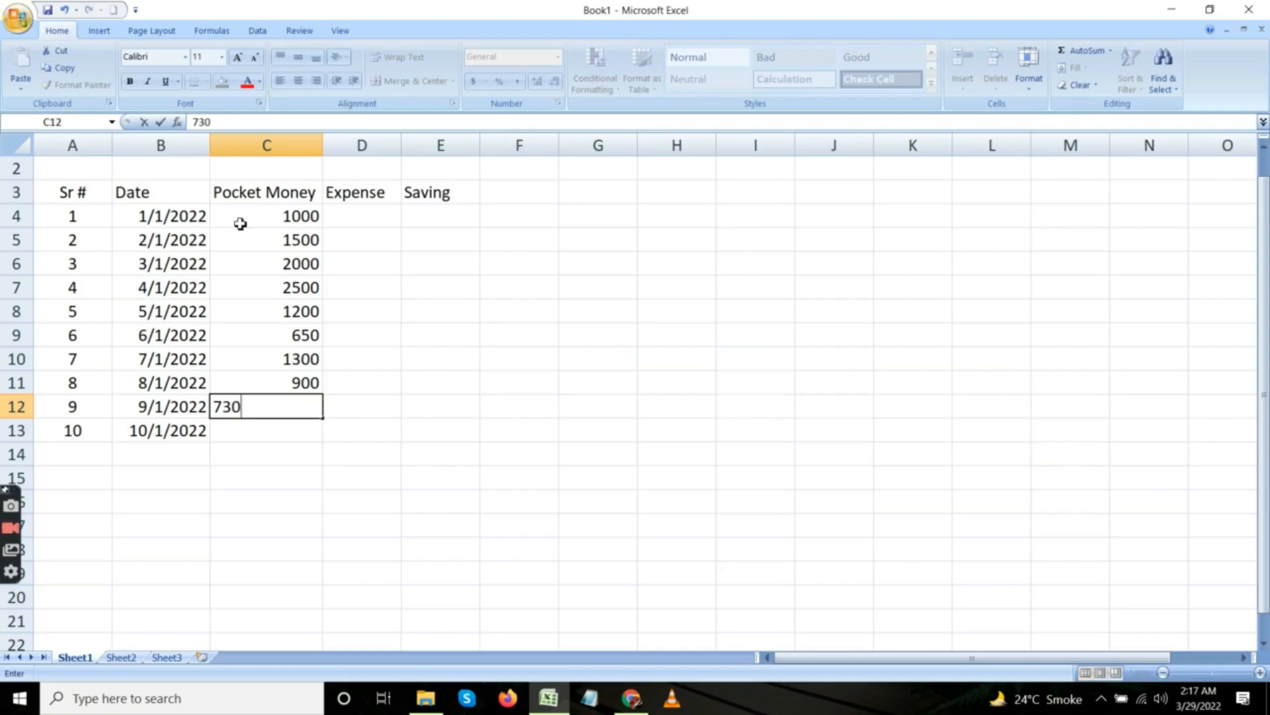
pyautogui.press('Return')
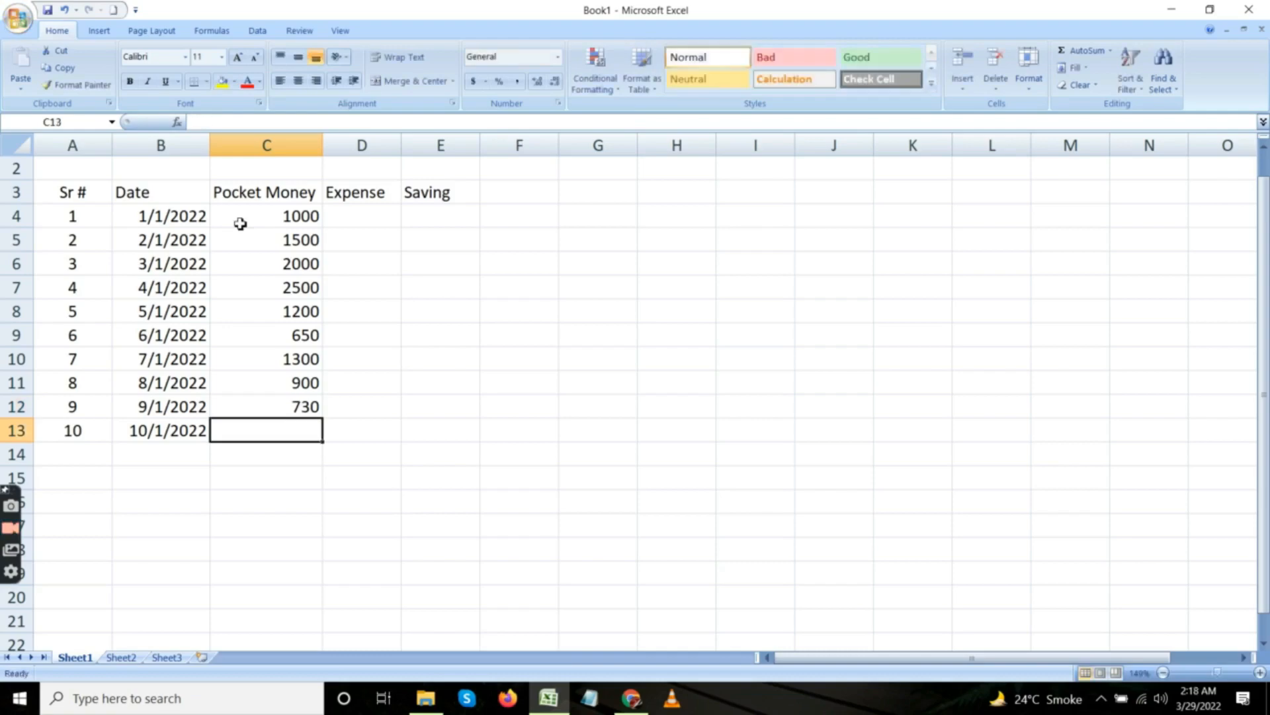
pyautogui.write('3000')
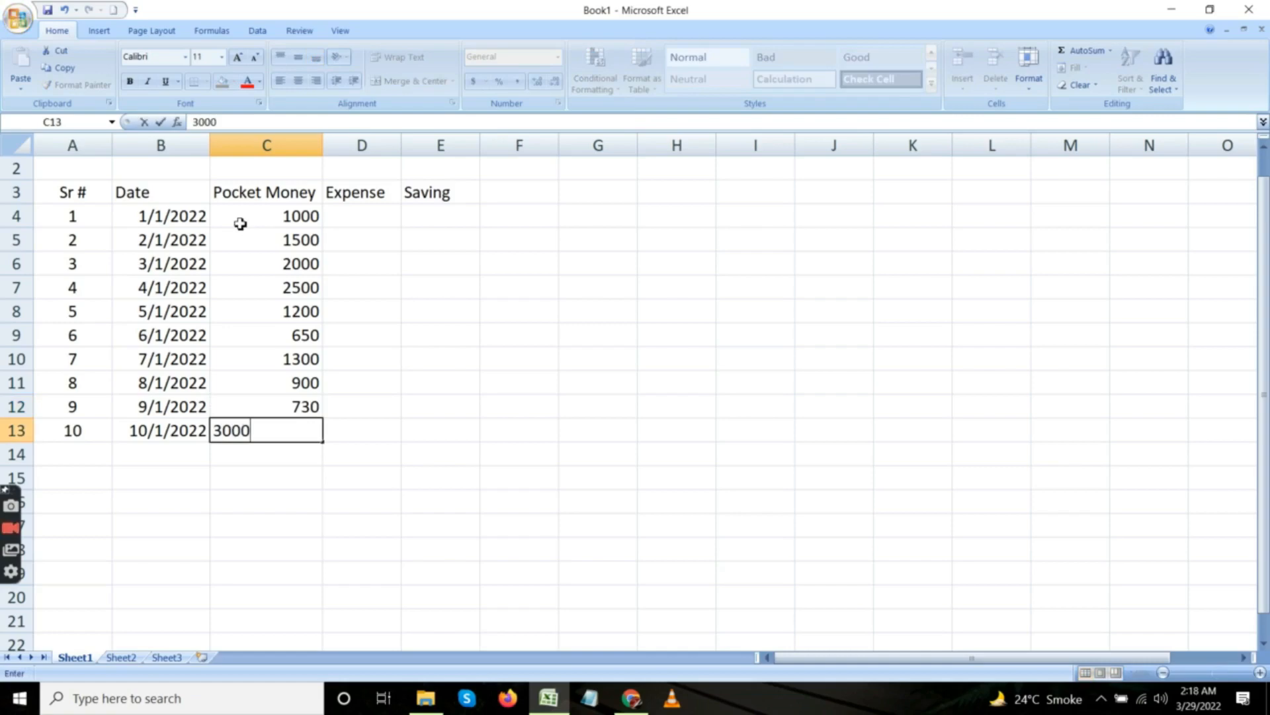
pyautogui.press('Return')
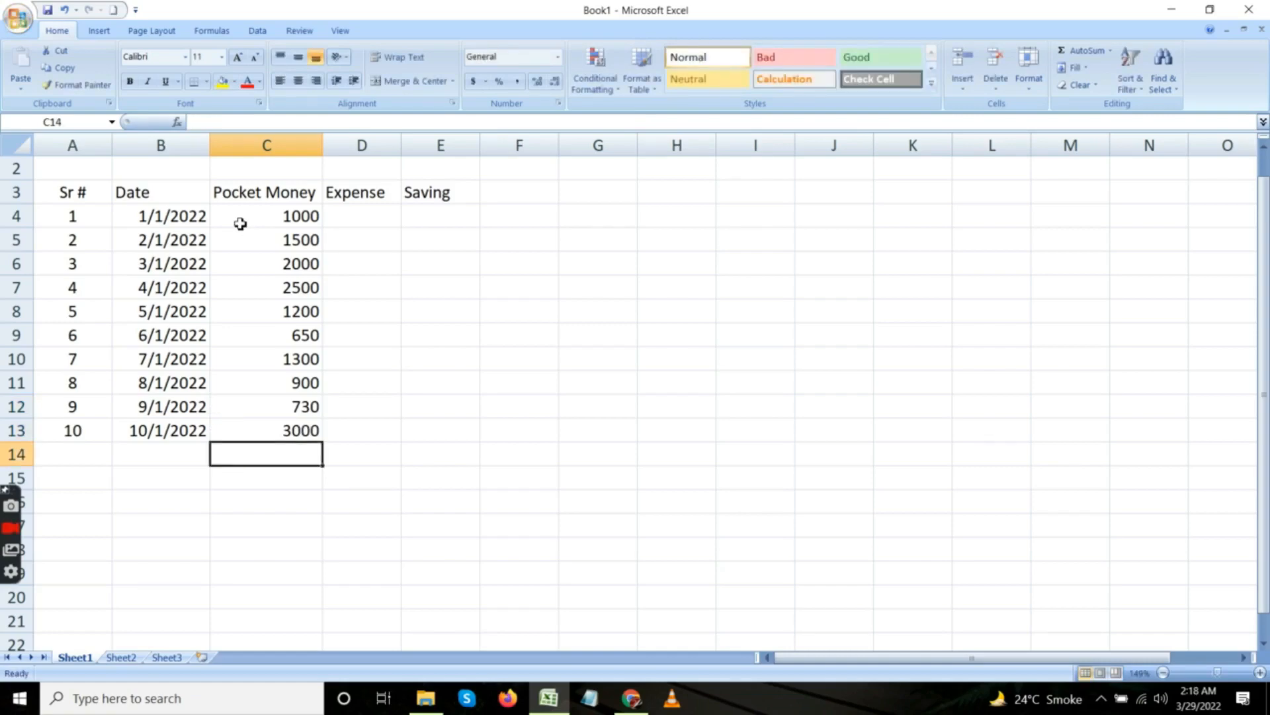
# Enter the expense amounts 800, 1450 and 1960 in cells D4 to D6.
pyautogui.click(263, 213)
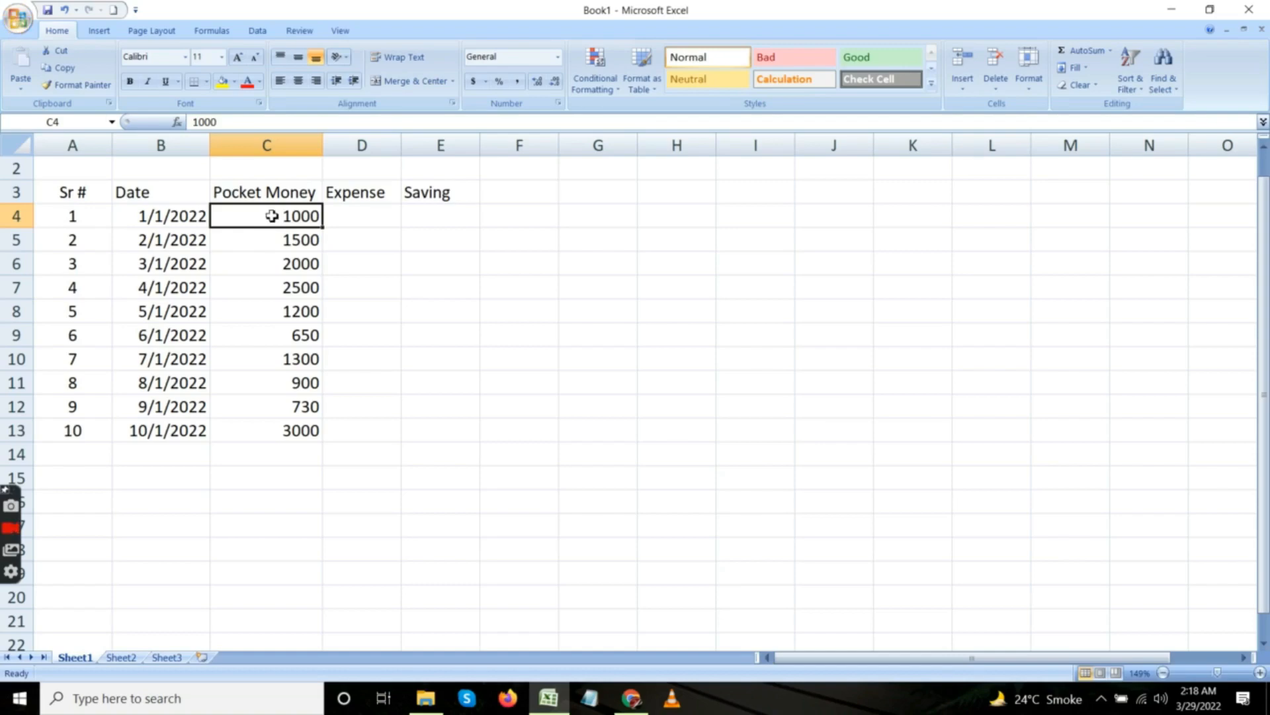
pyautogui.click(361, 221)
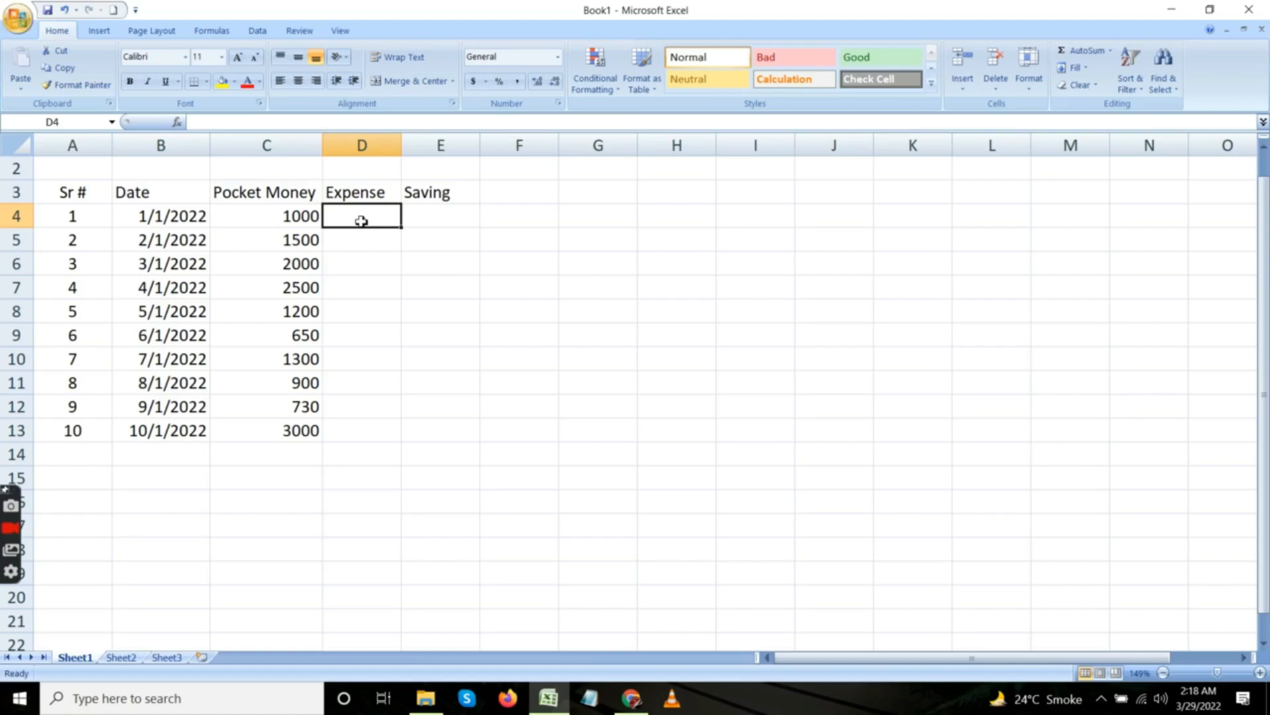
pyautogui.write('800')
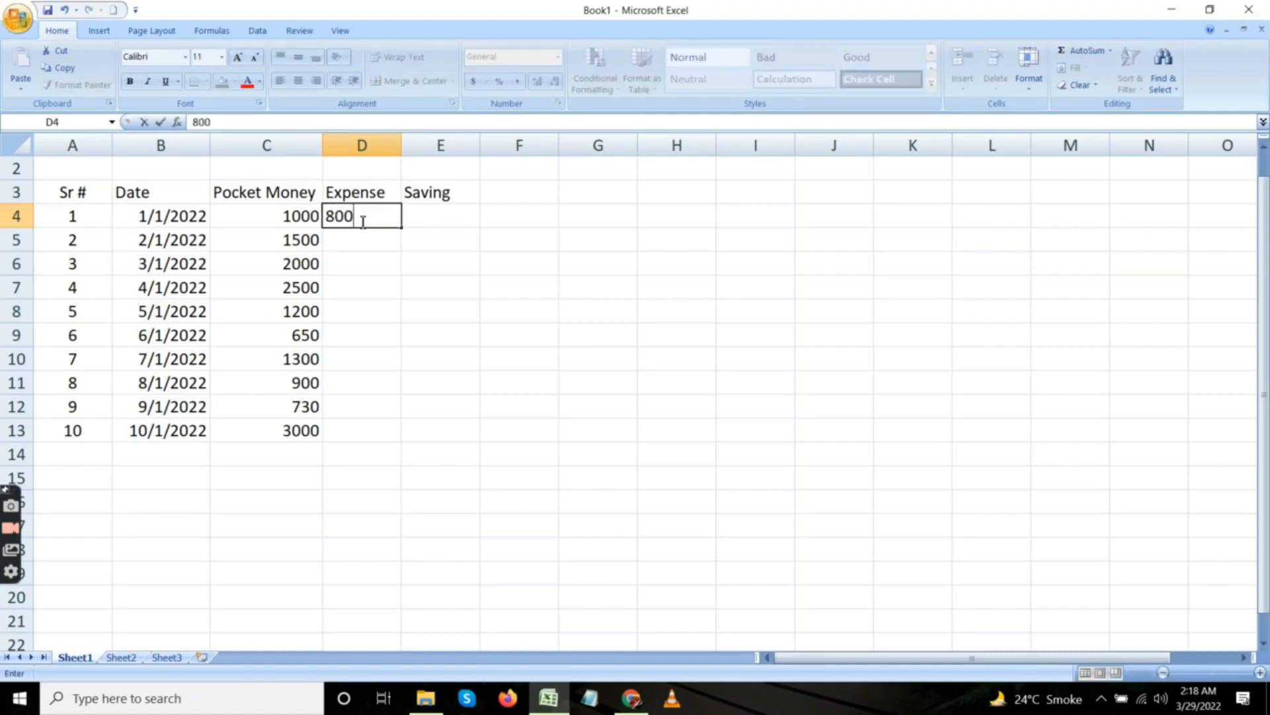
pyautogui.press('Return')
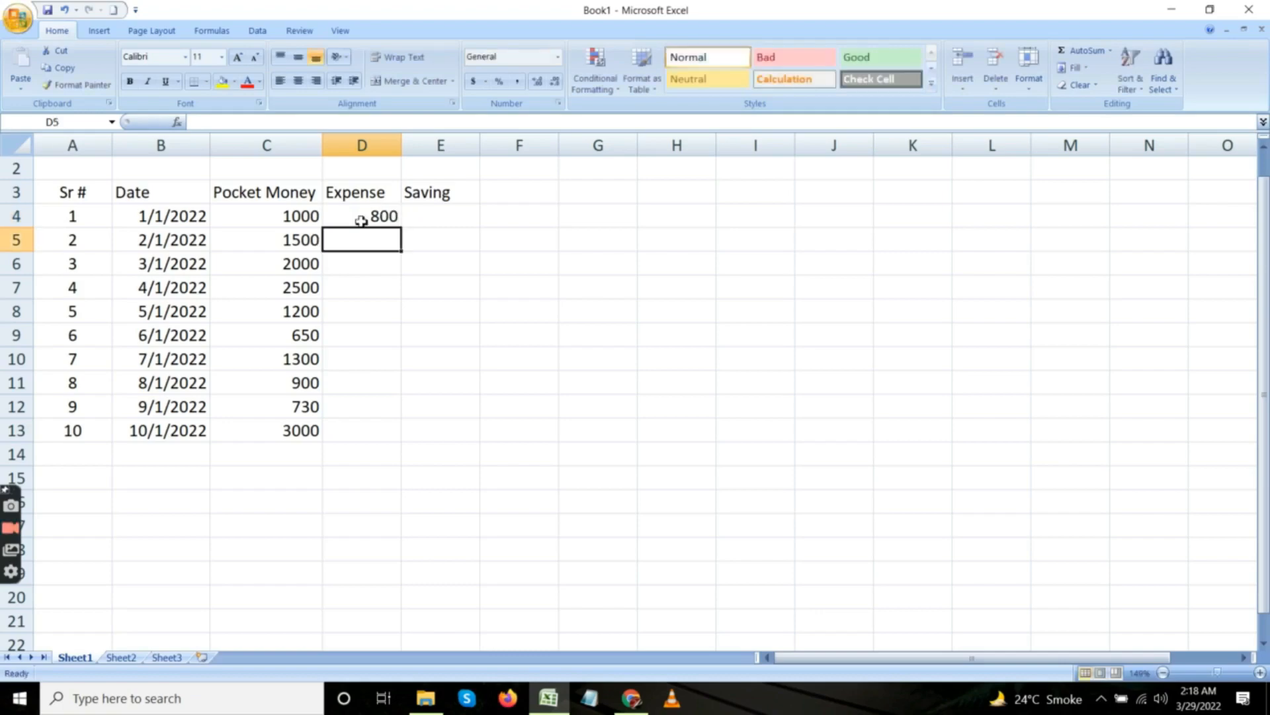
pyautogui.doubleClick(361, 221)
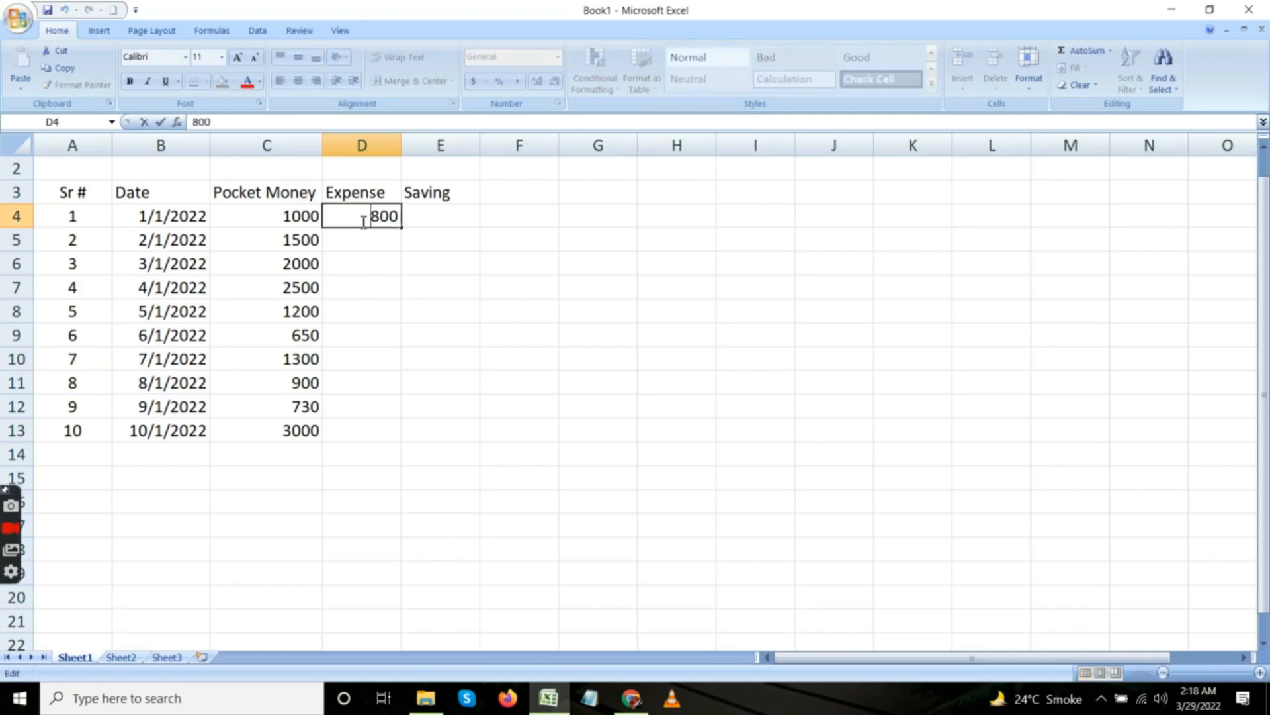
pyautogui.click(362, 239)
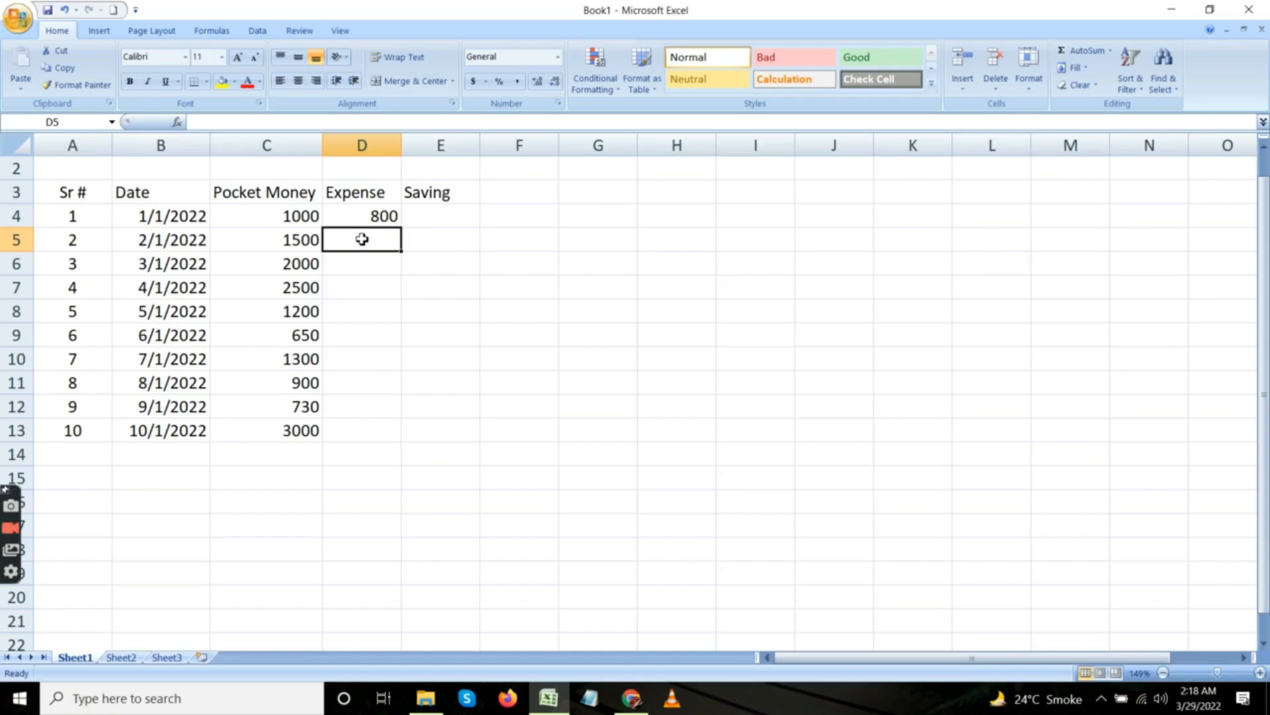
pyautogui.write('1450')
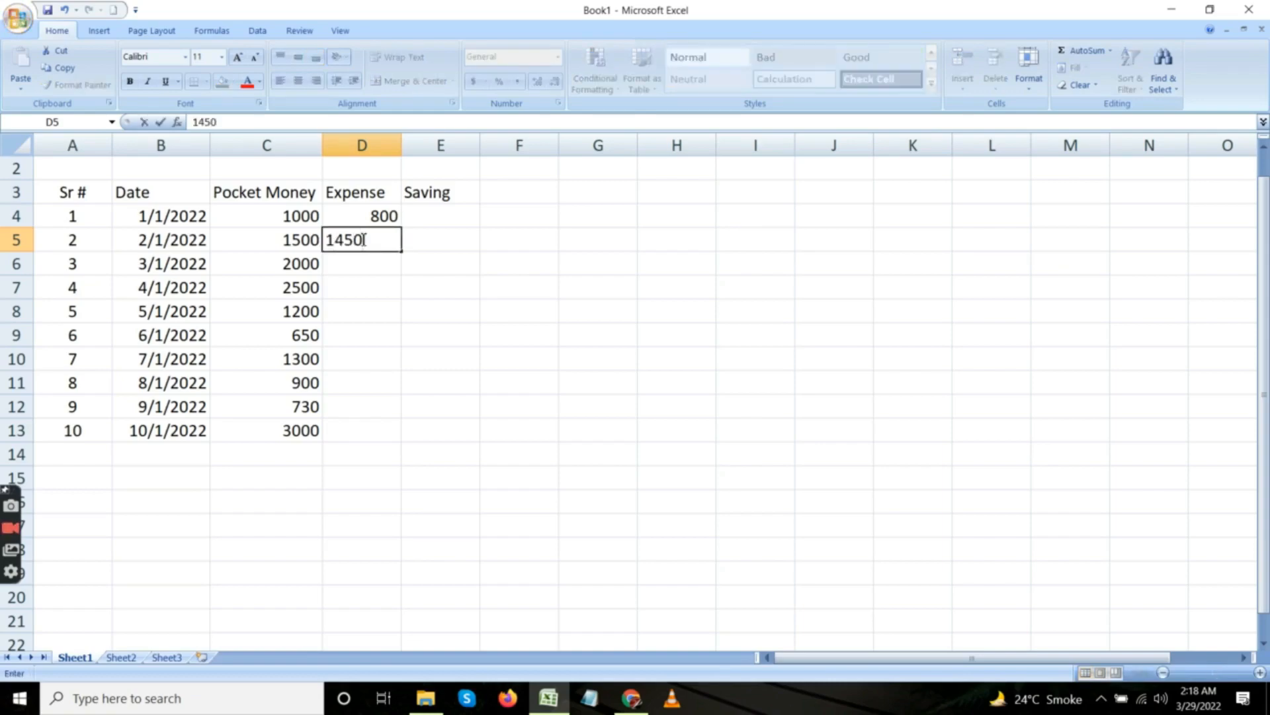
pyautogui.press('Return')
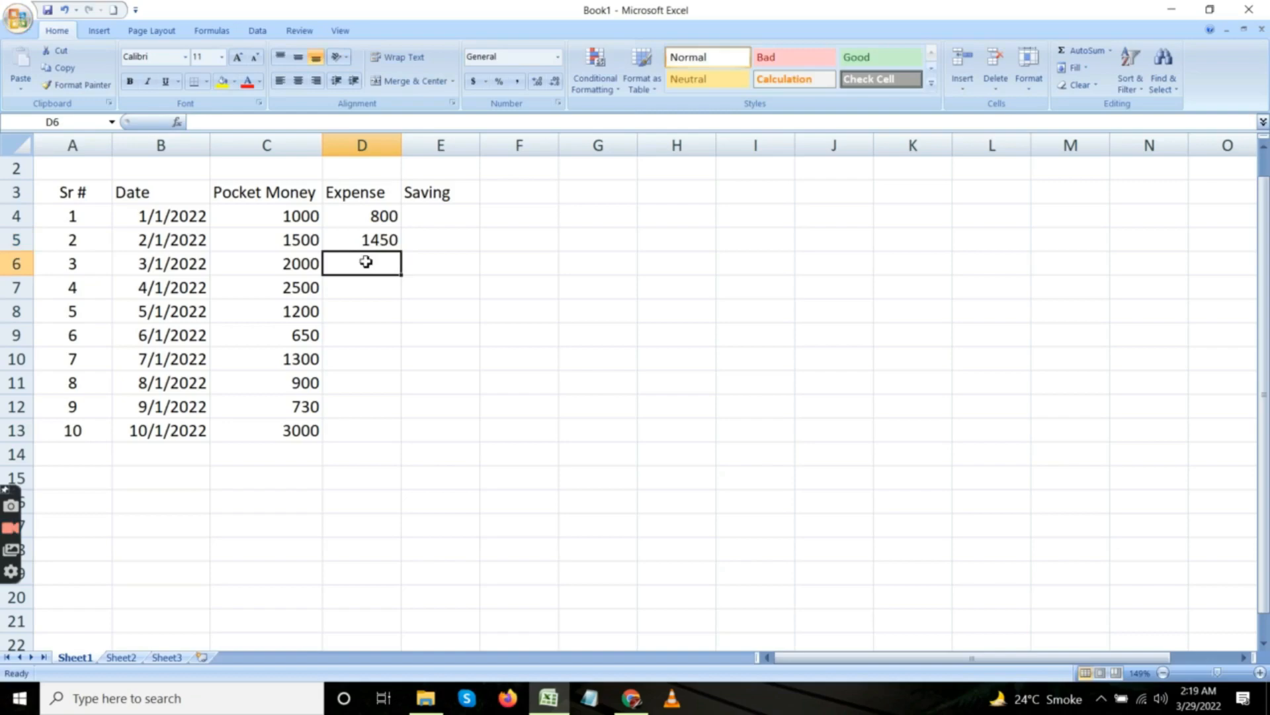
pyautogui.write('1960')
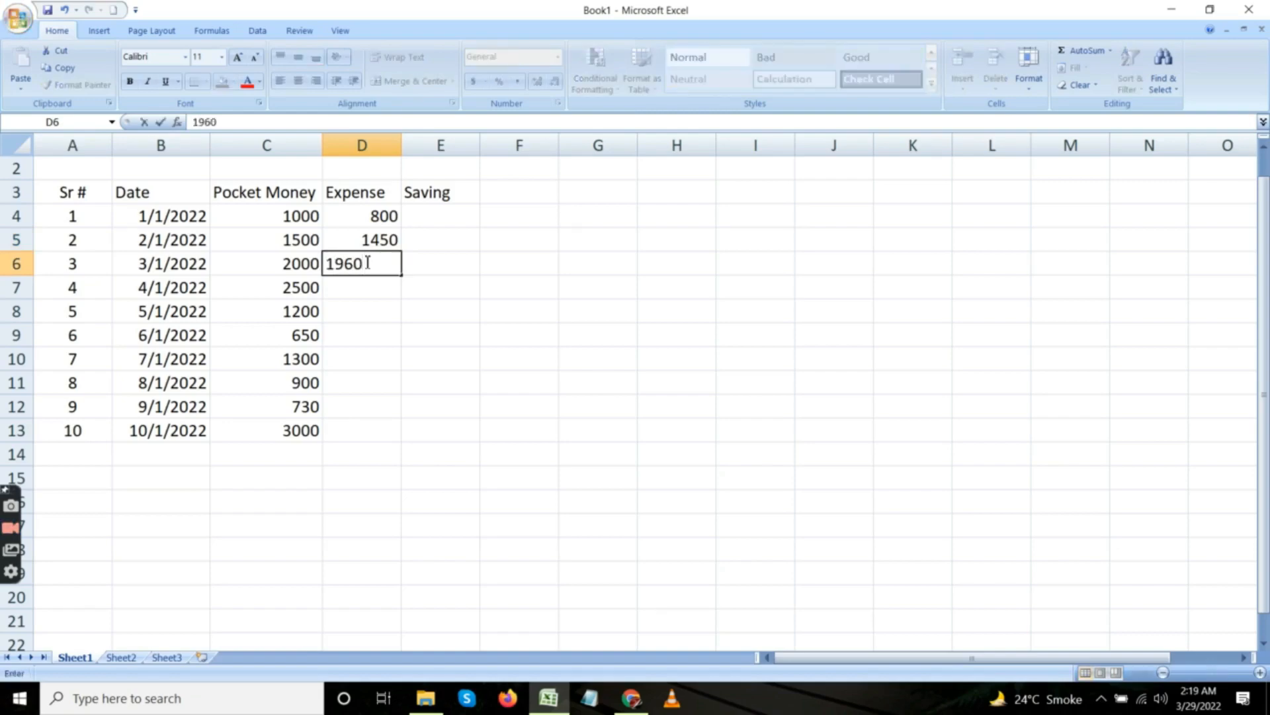
pyautogui.press('Return')
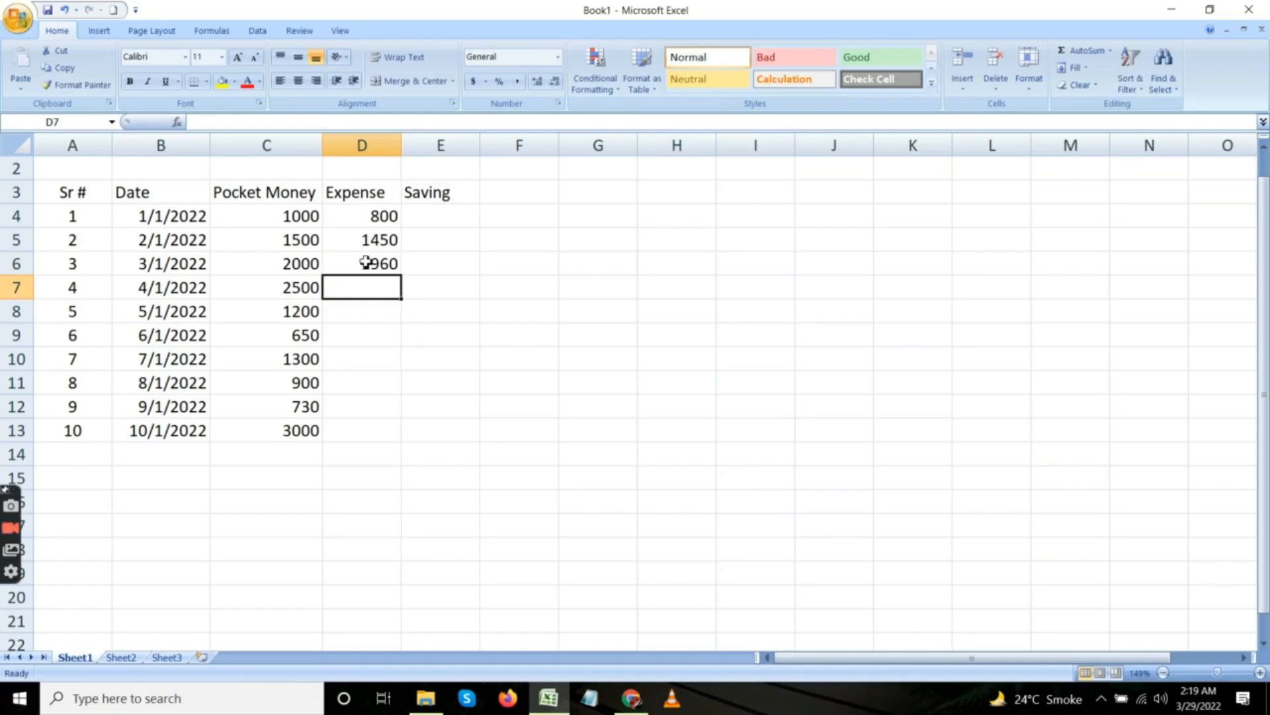
# Enter the expense amounts 2100, 1120 and 600 in cells D7 to D9.
pyautogui.write('21')
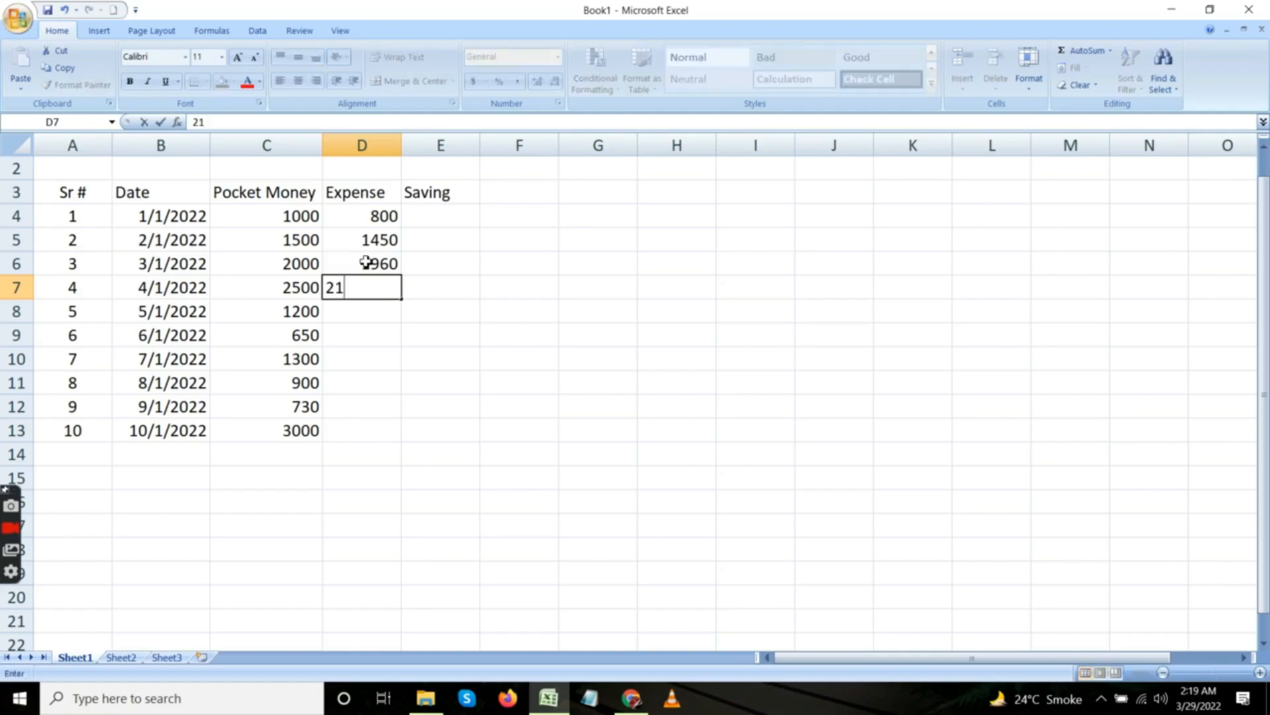
pyautogui.write('00')
pyautogui.press('Return')
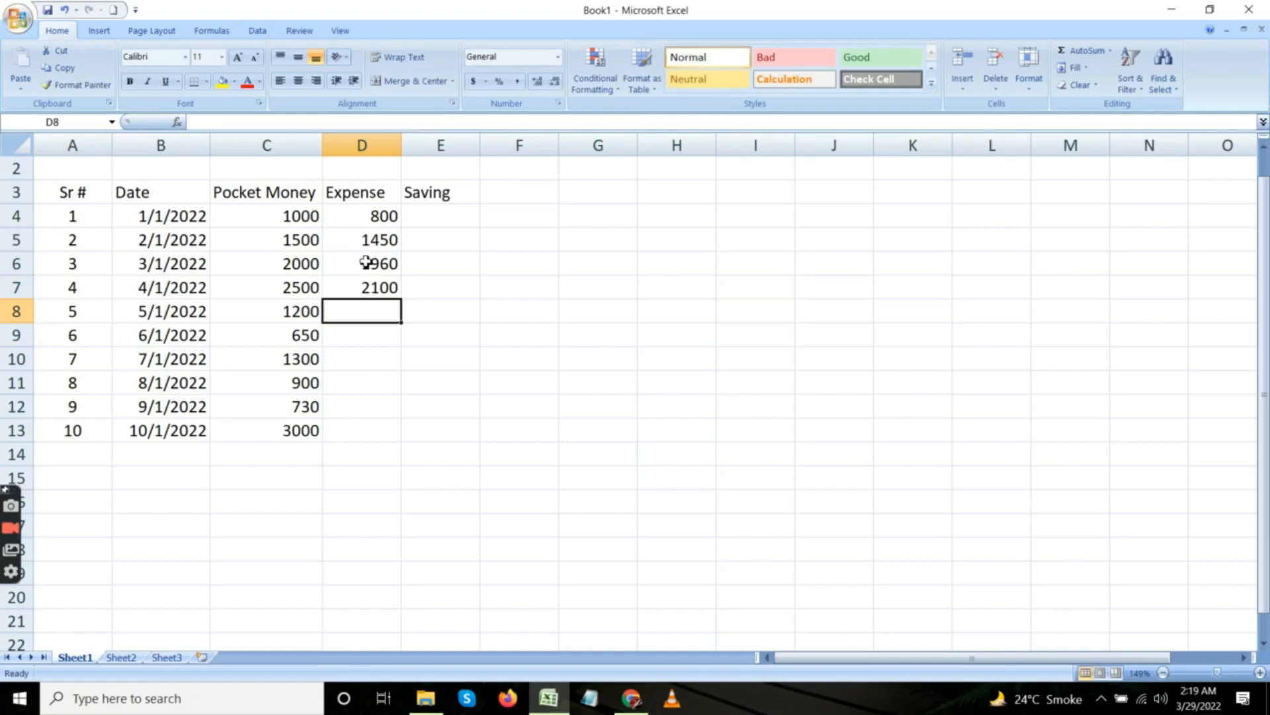
pyautogui.write('1120')
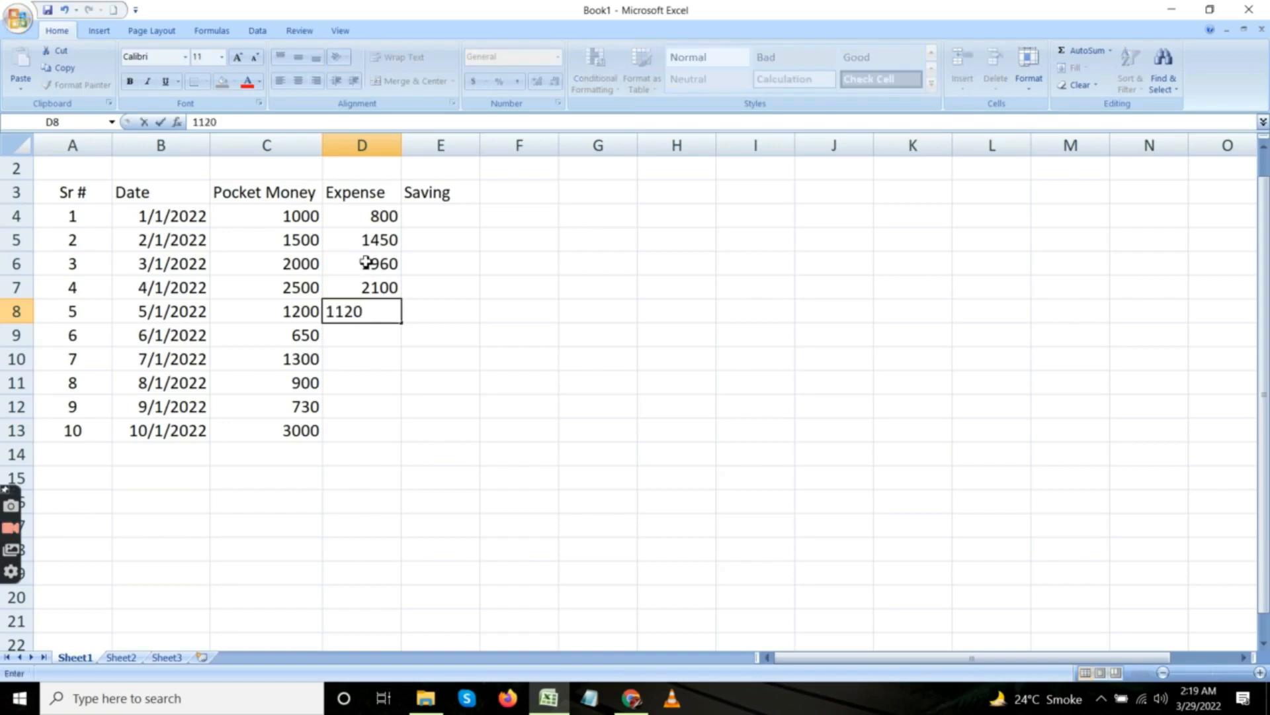
pyautogui.press('Return')
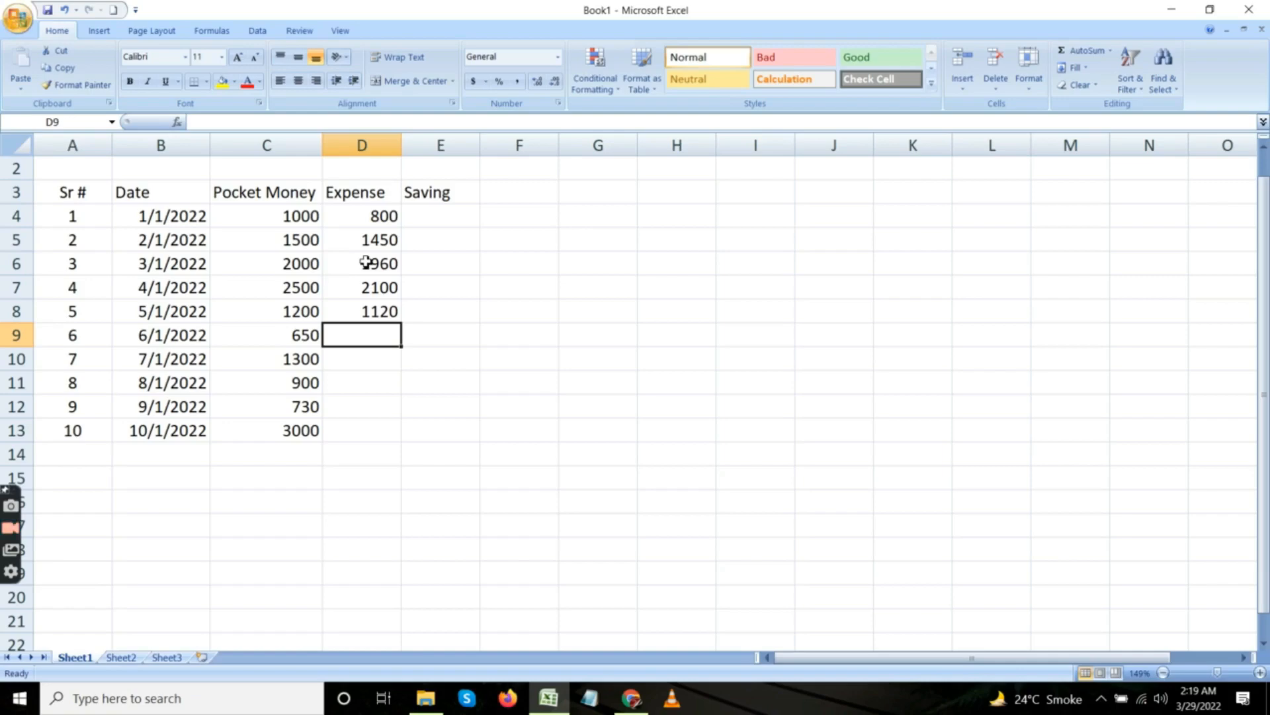
pyautogui.write('600')
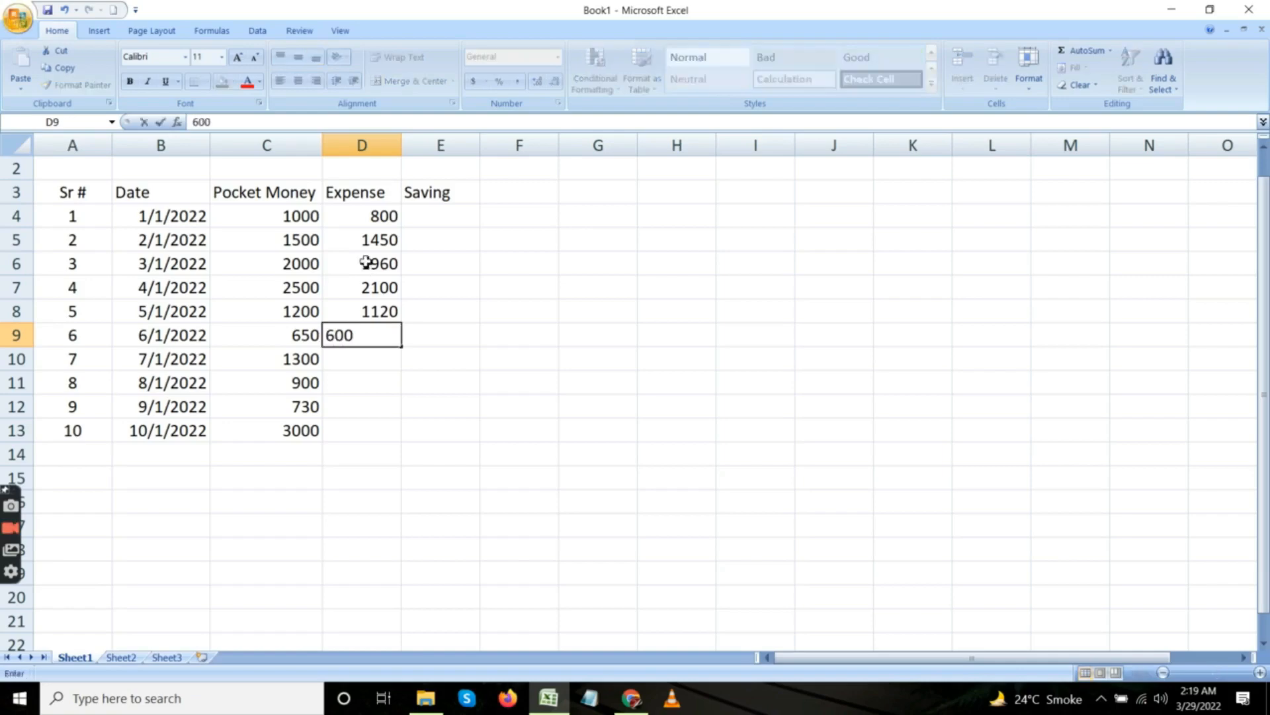
pyautogui.press('Return')
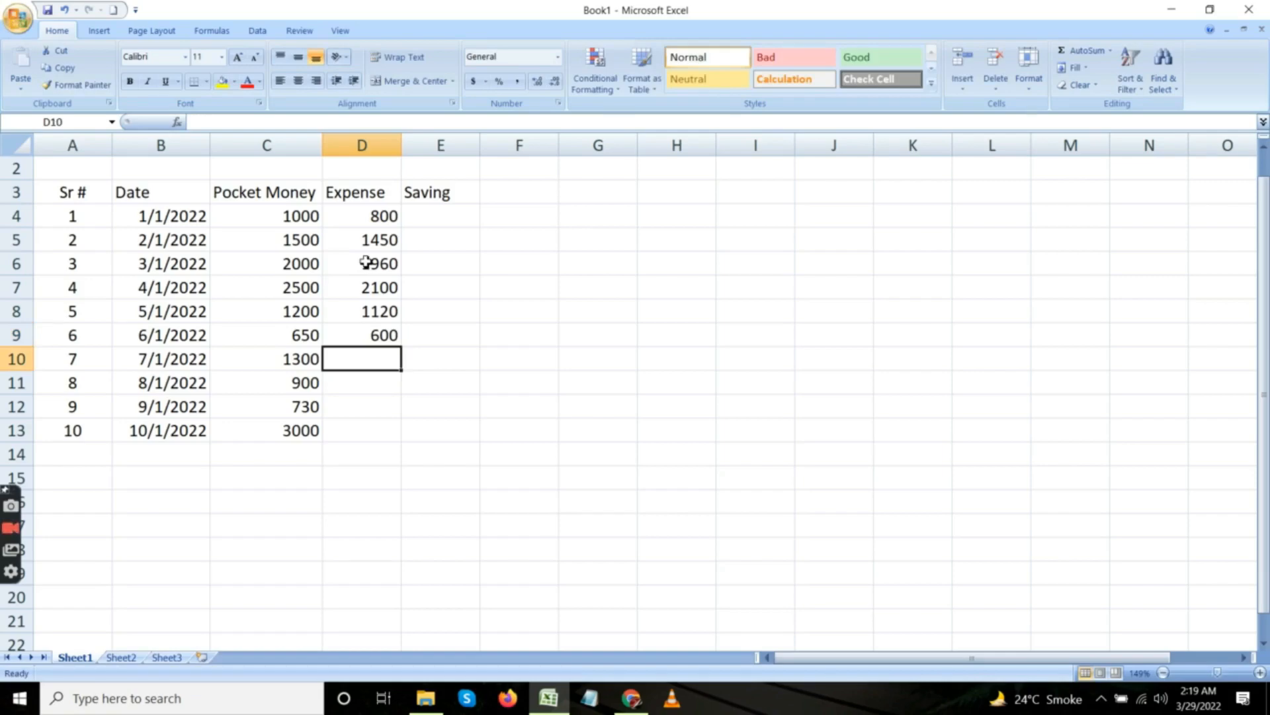
# Enter the expense amounts 1200, 800, 700 and 2600 in cells D10 to D13.
pyautogui.write('1200')
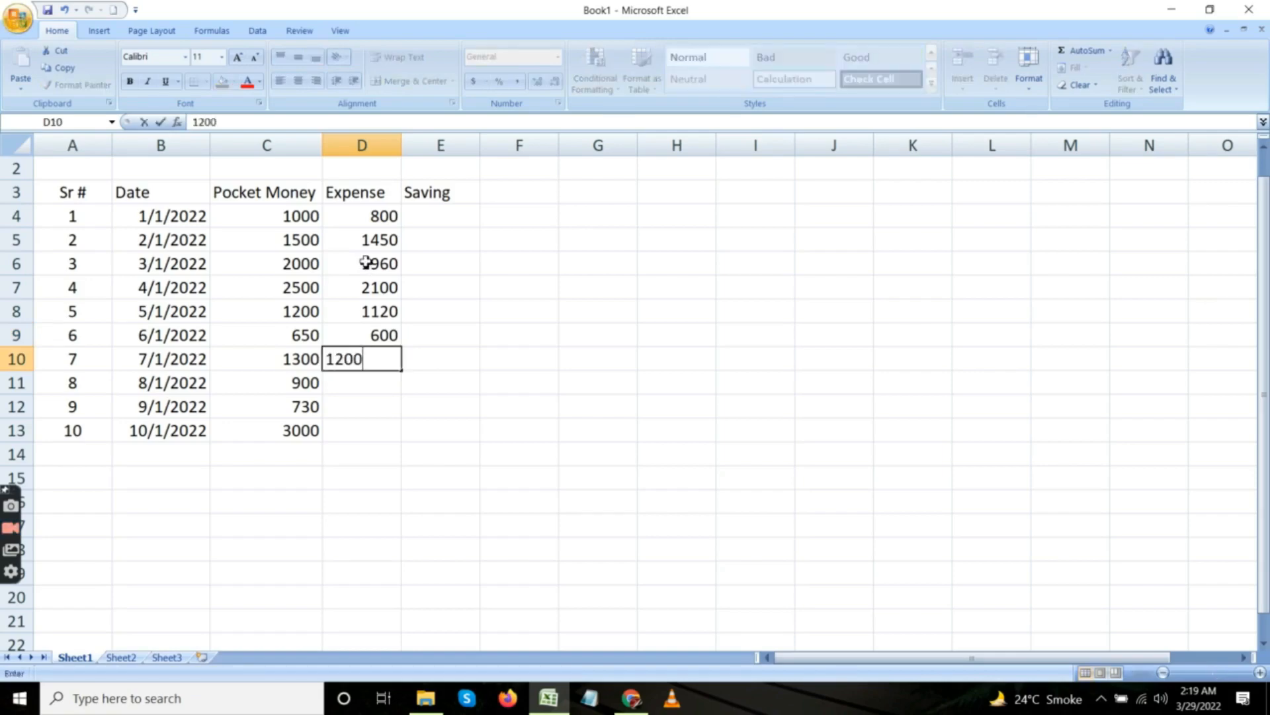
pyautogui.press('Return')
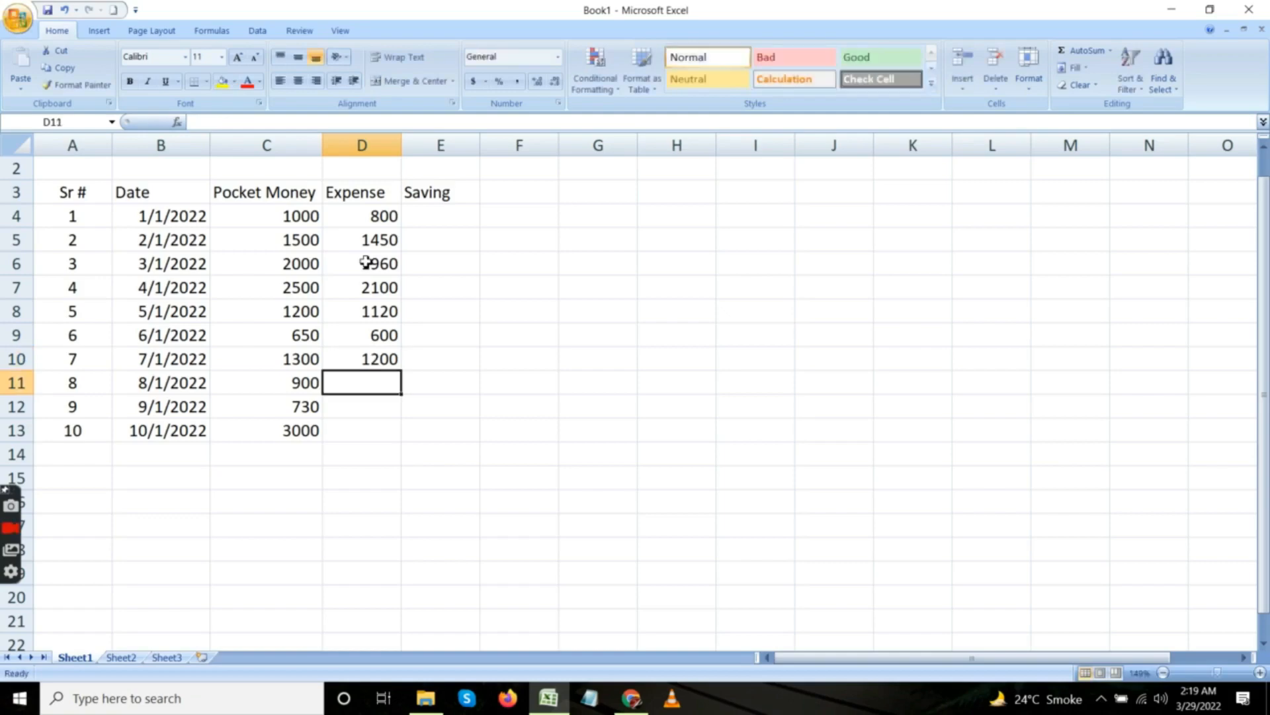
pyautogui.write('800')
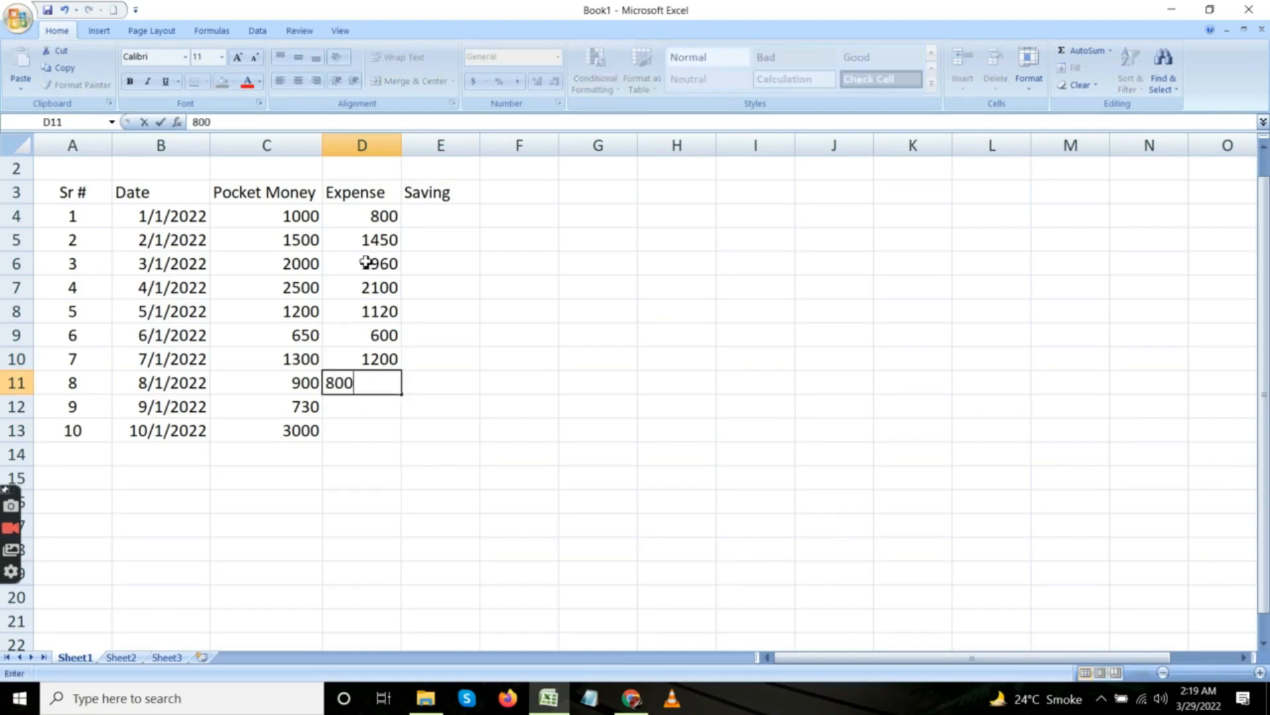
pyautogui.press('Return')
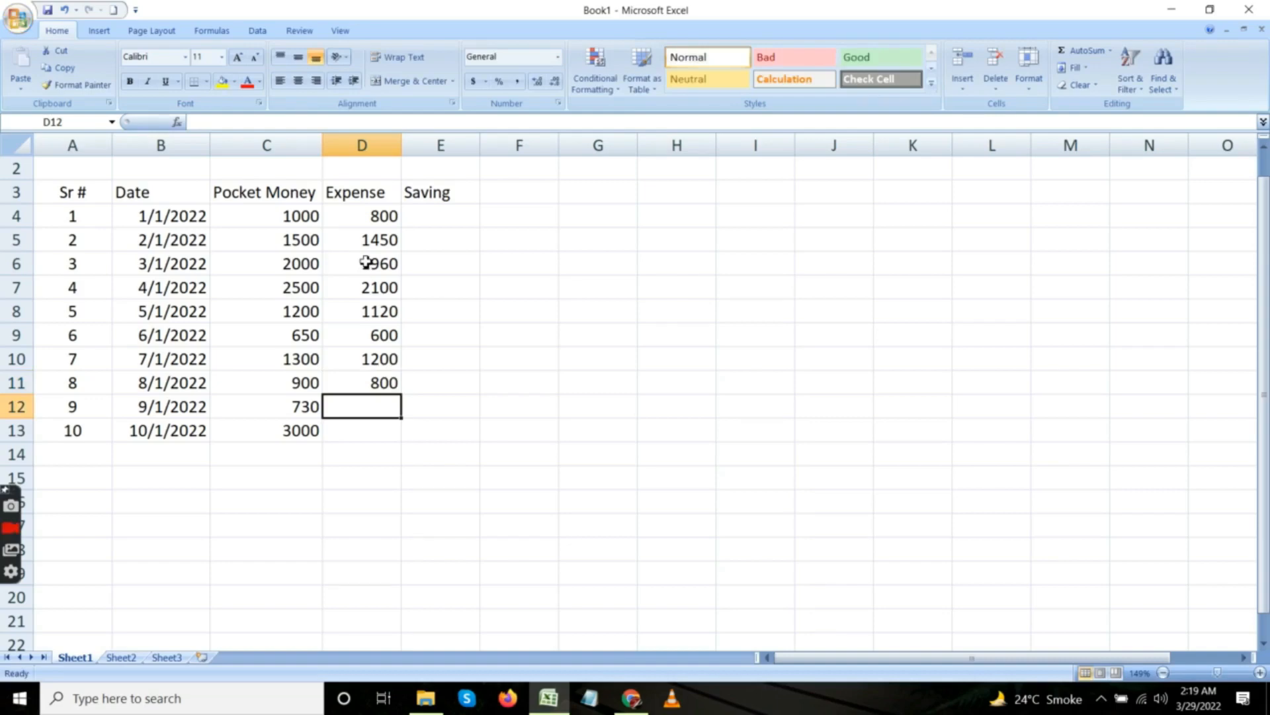
pyautogui.write('700')
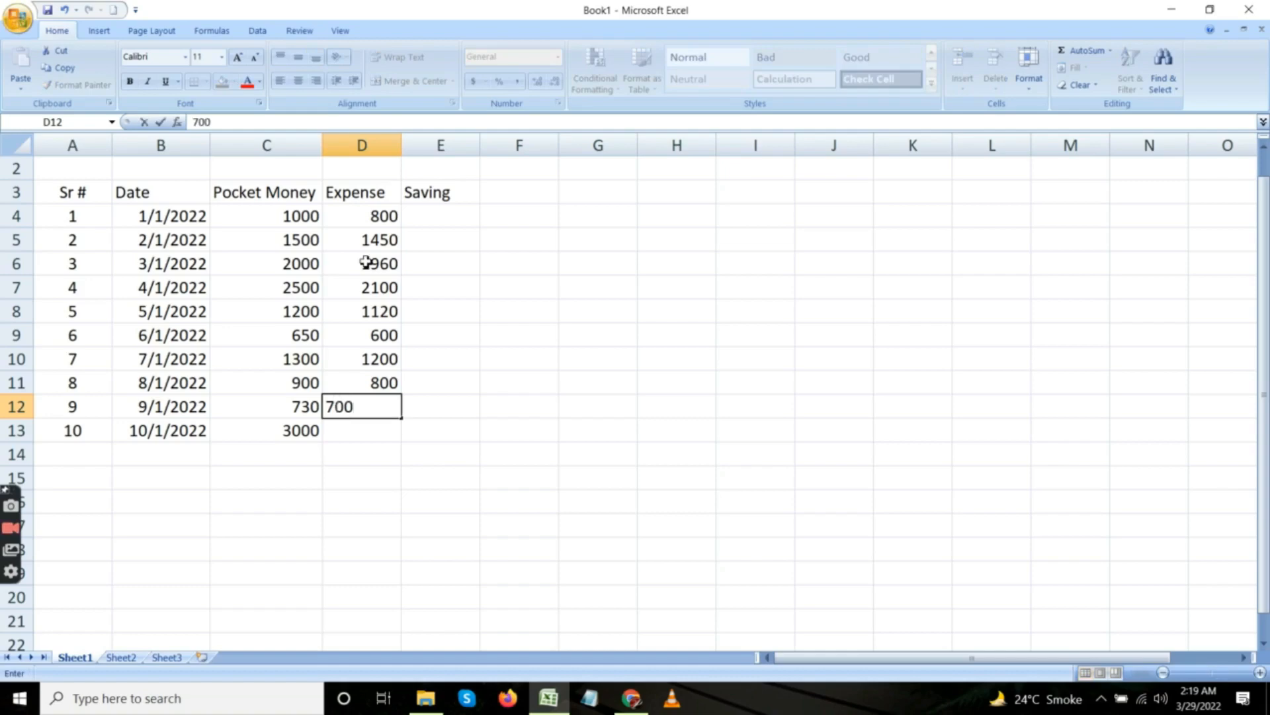
pyautogui.press('Return')
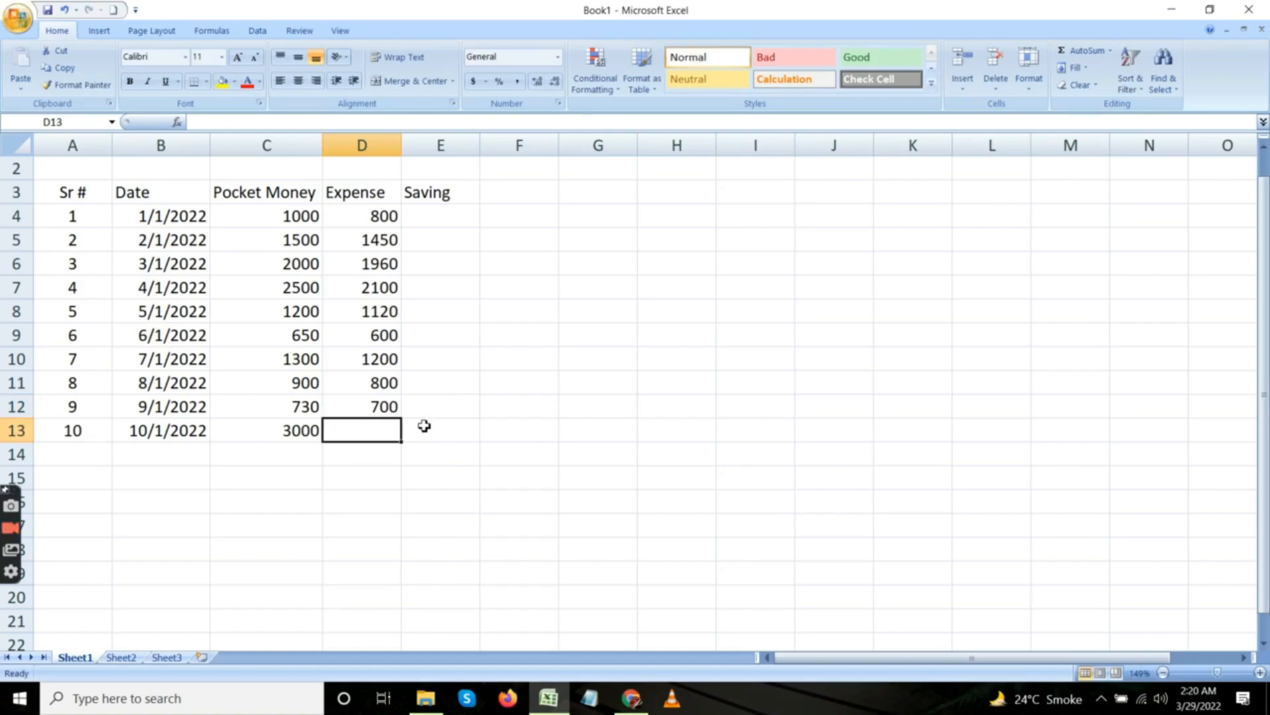
pyautogui.write('2600')
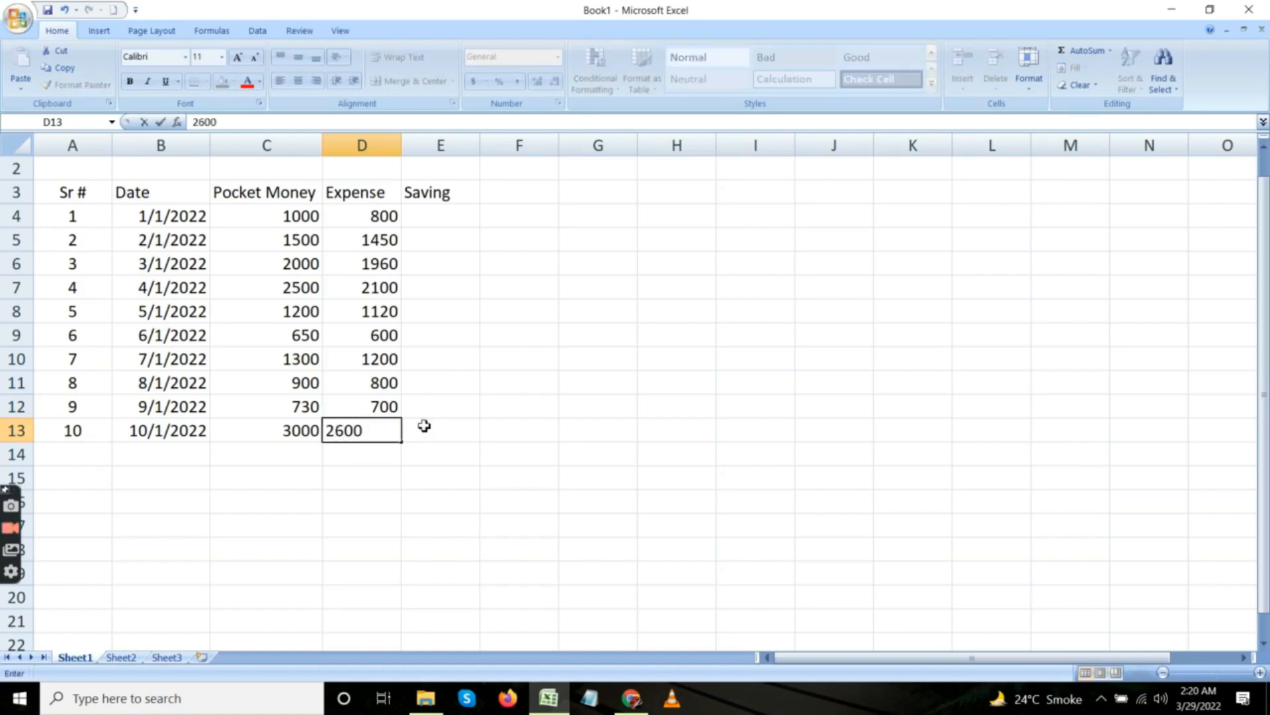
pyautogui.press('Return')
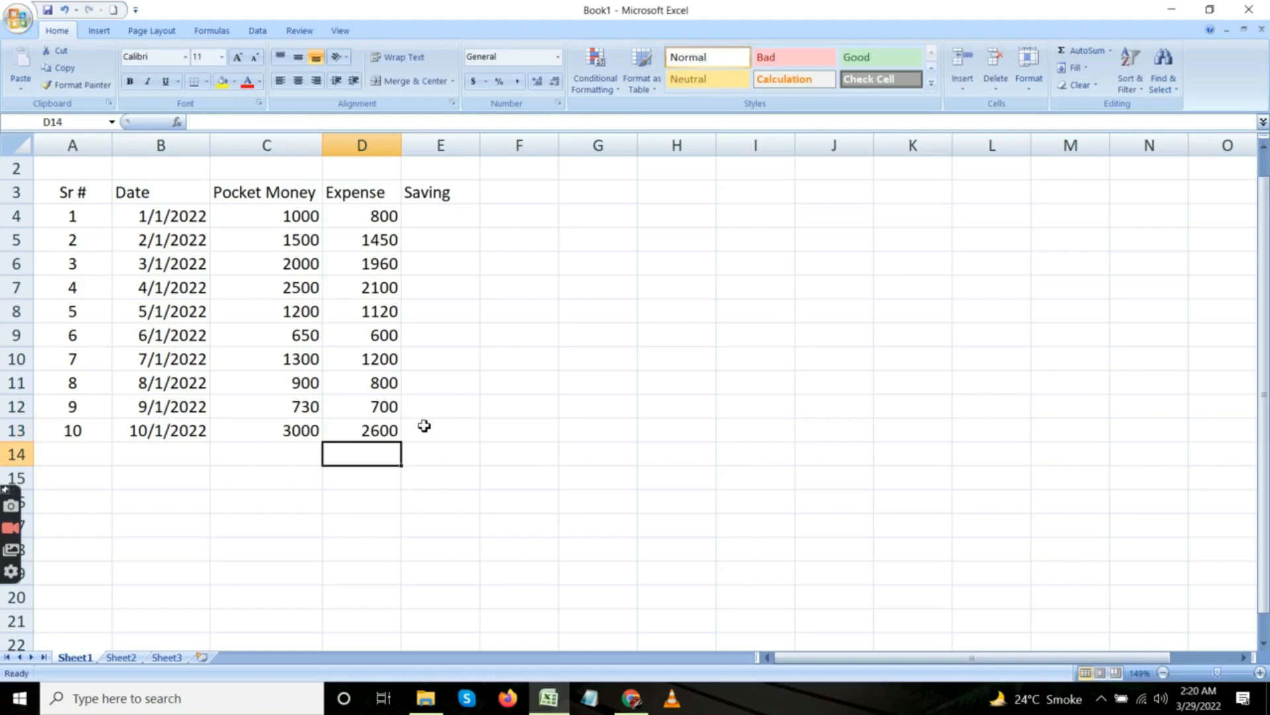
# Calculate the first row's saving in cell E4 with the typed formula =c4-d4.
pyautogui.click(373, 215)
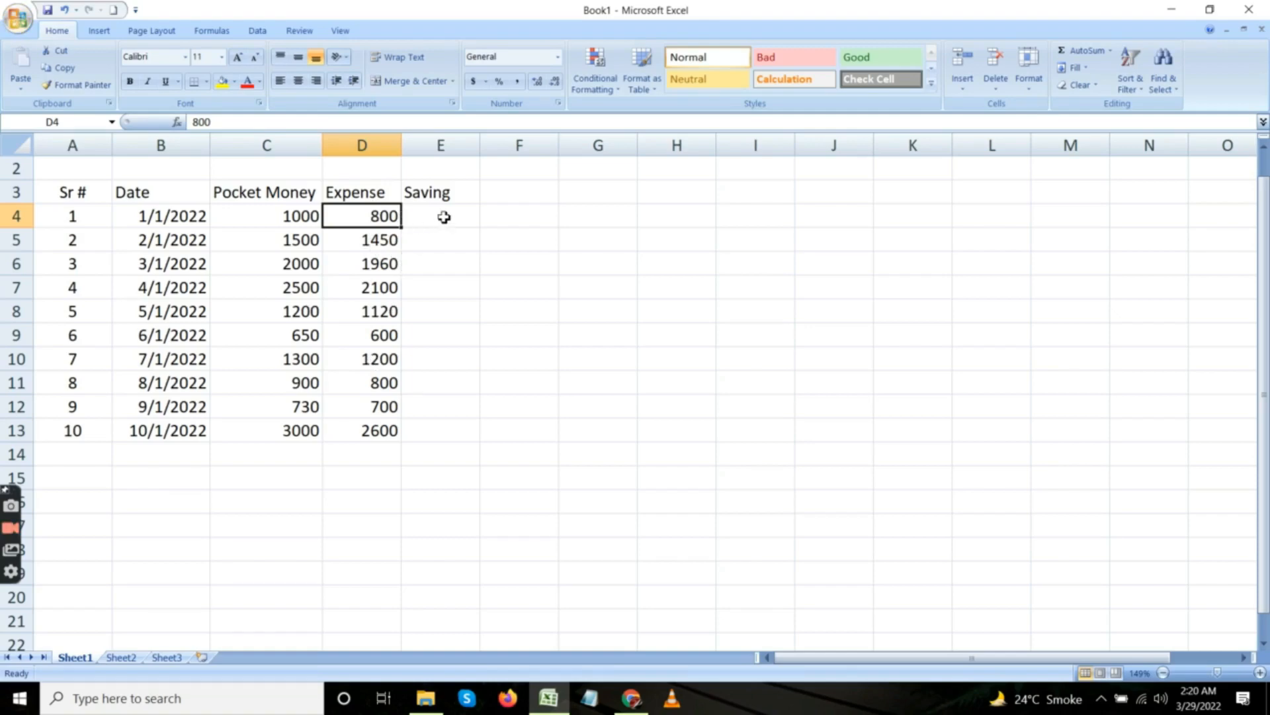
pyautogui.click(444, 217)
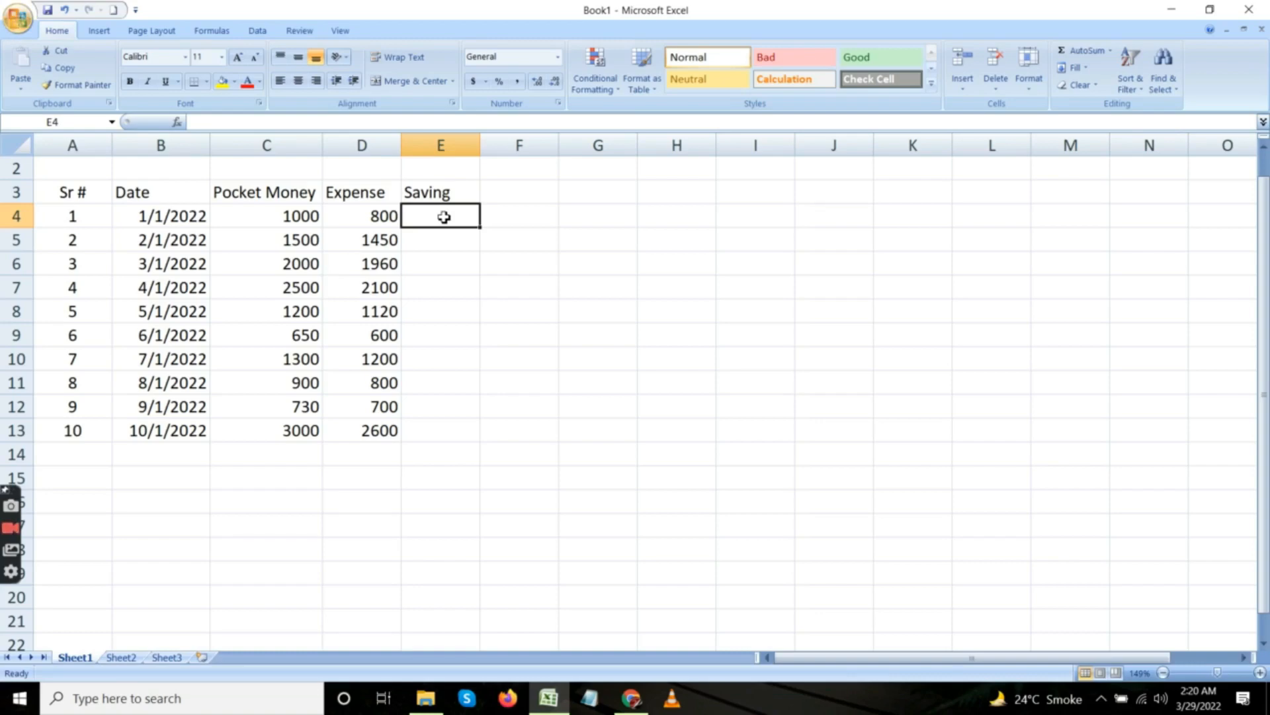
pyautogui.write('=')
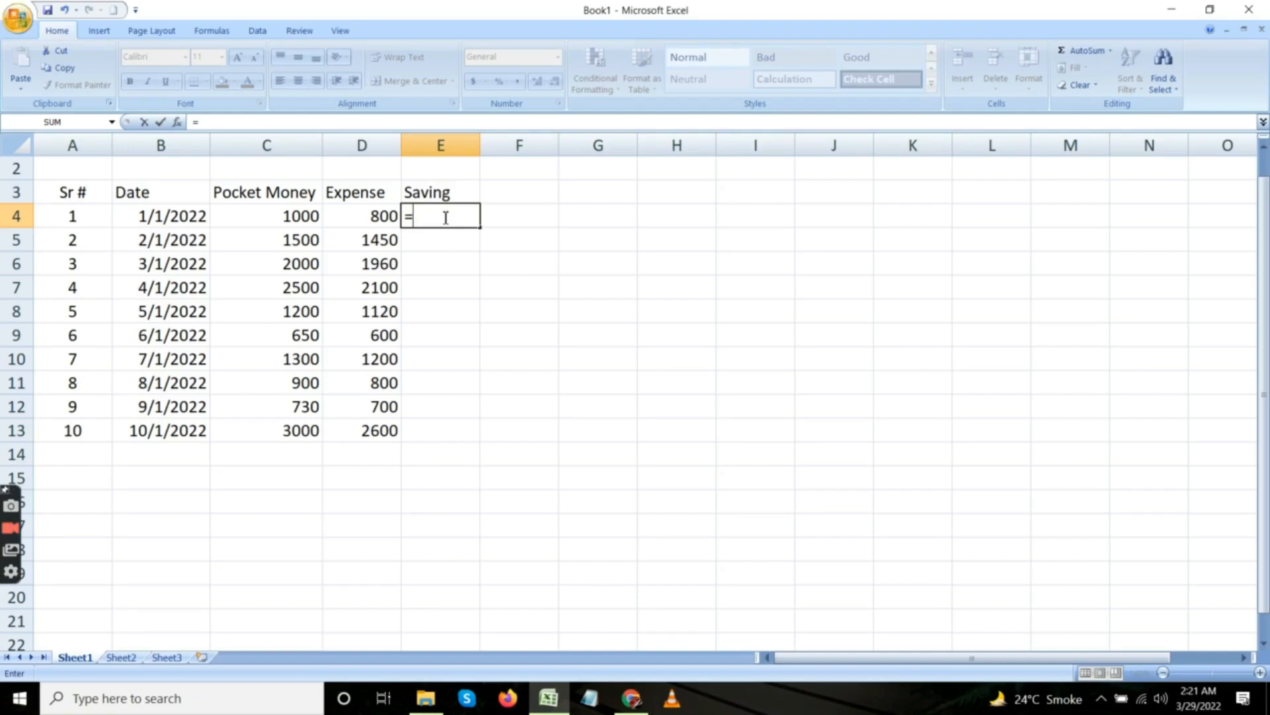
pyautogui.press('BackSpace')
pyautogui.write('=')
pyautogui.write('c4')
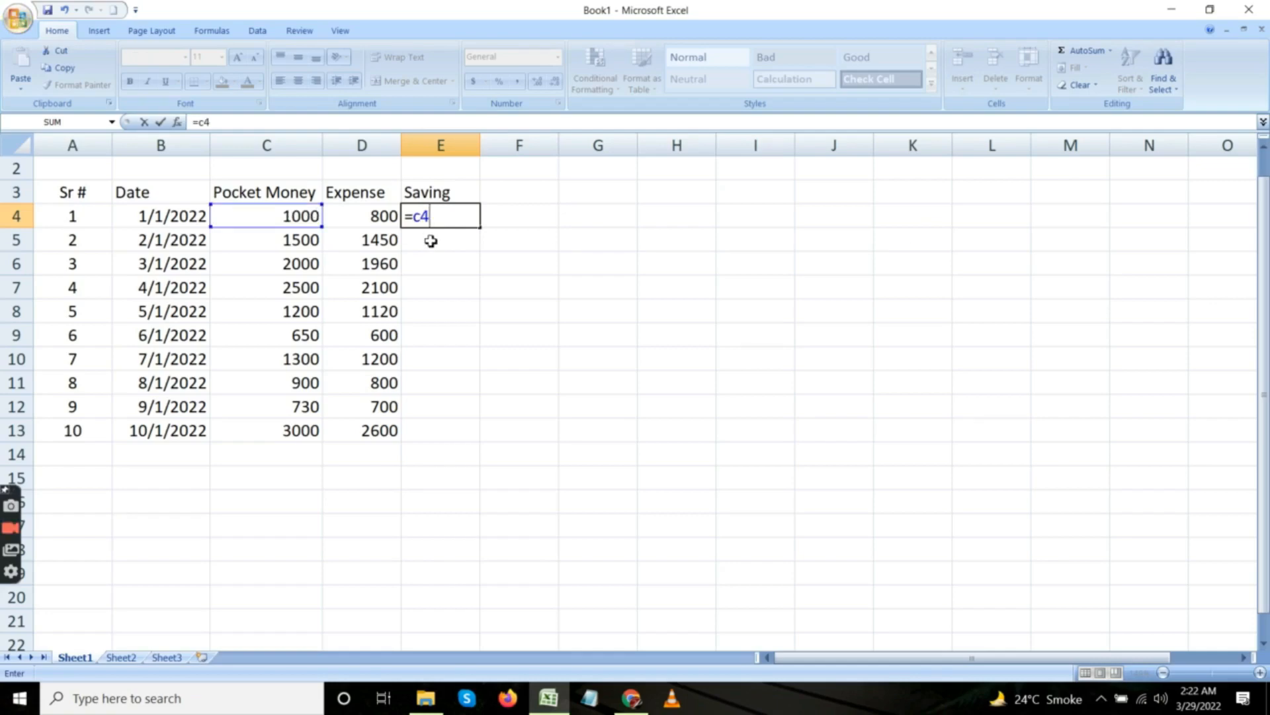
pyautogui.write('-')
pyautogui.write('d4')
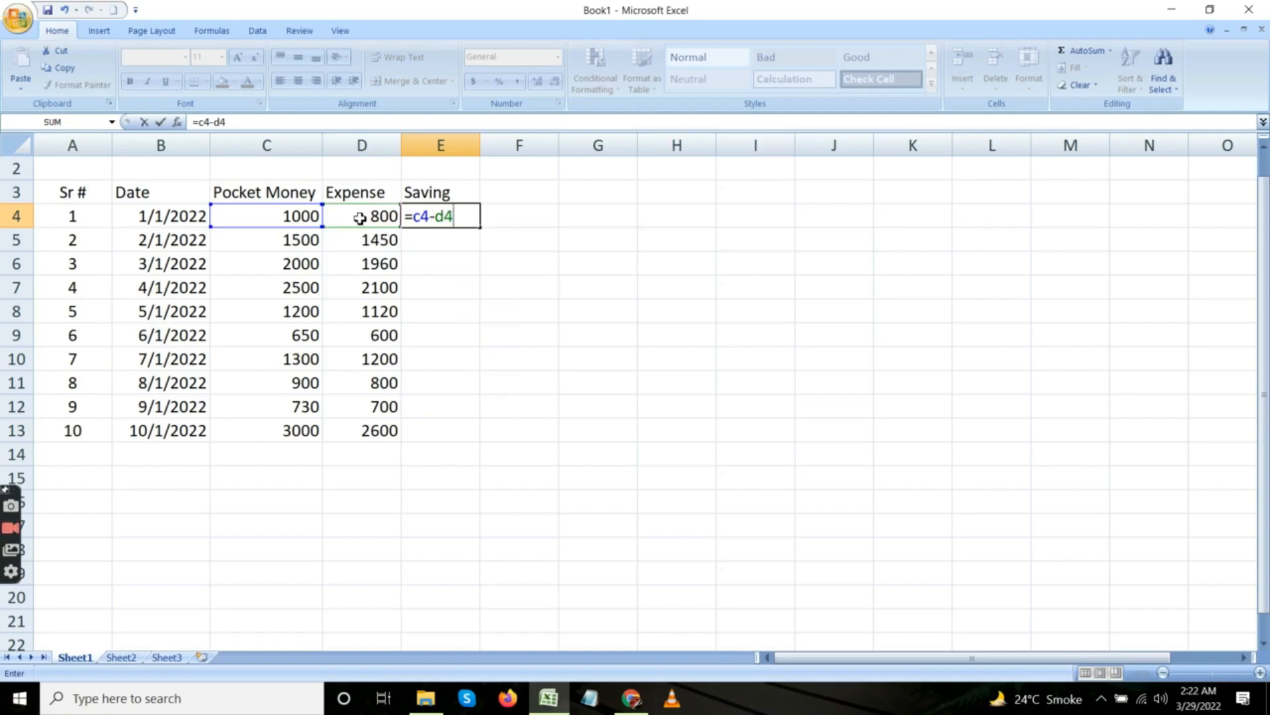
pyautogui.press('Return')
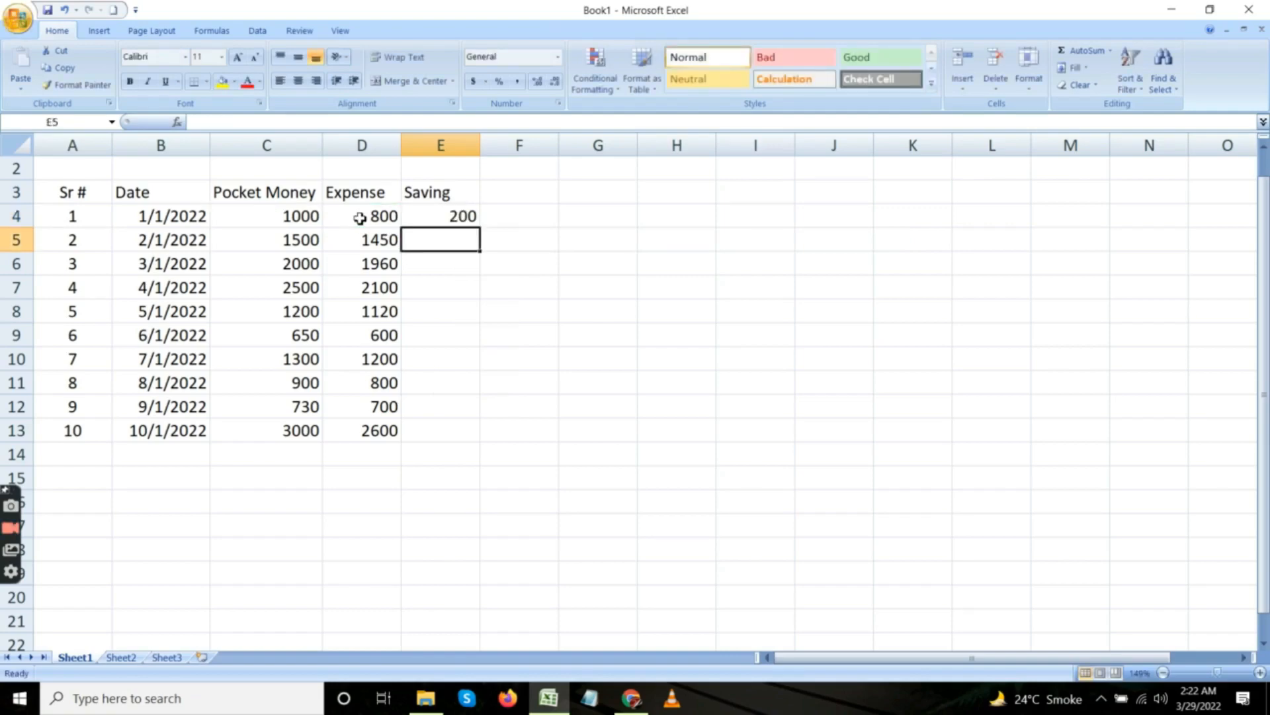
# Clear the saving formula from cell E4.
pyautogui.click(420, 218)
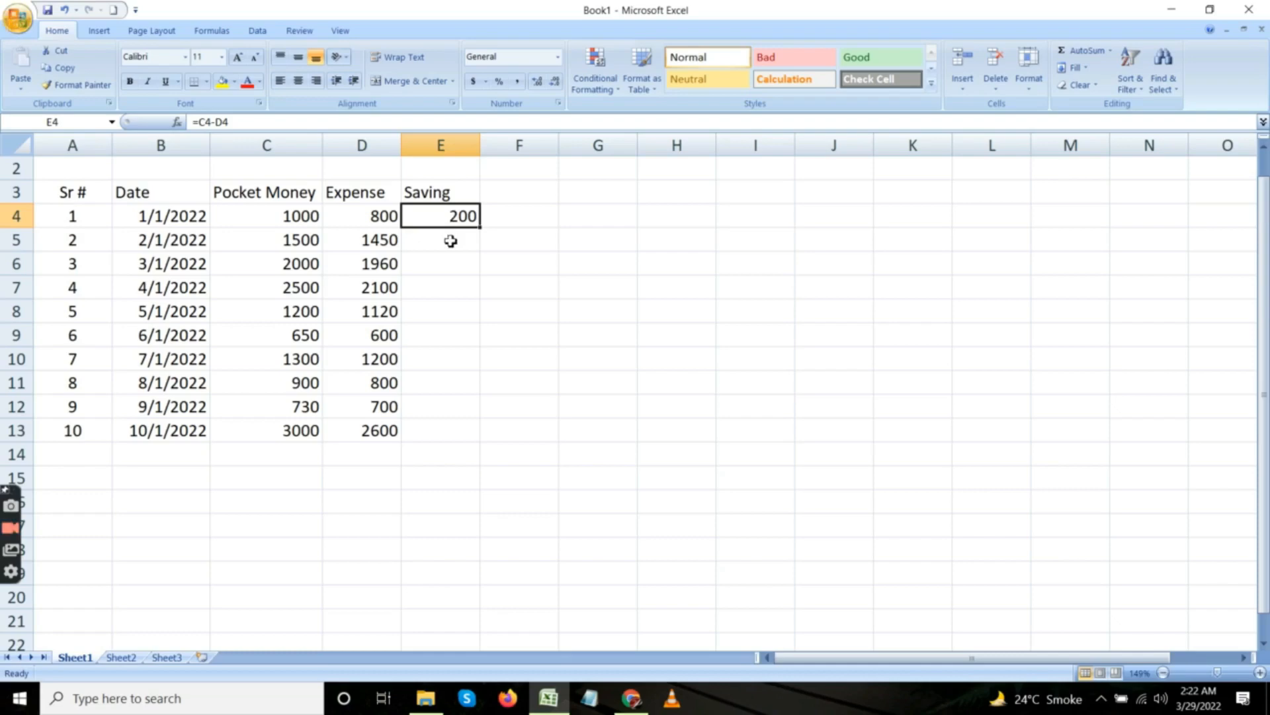
pyautogui.click(449, 240)
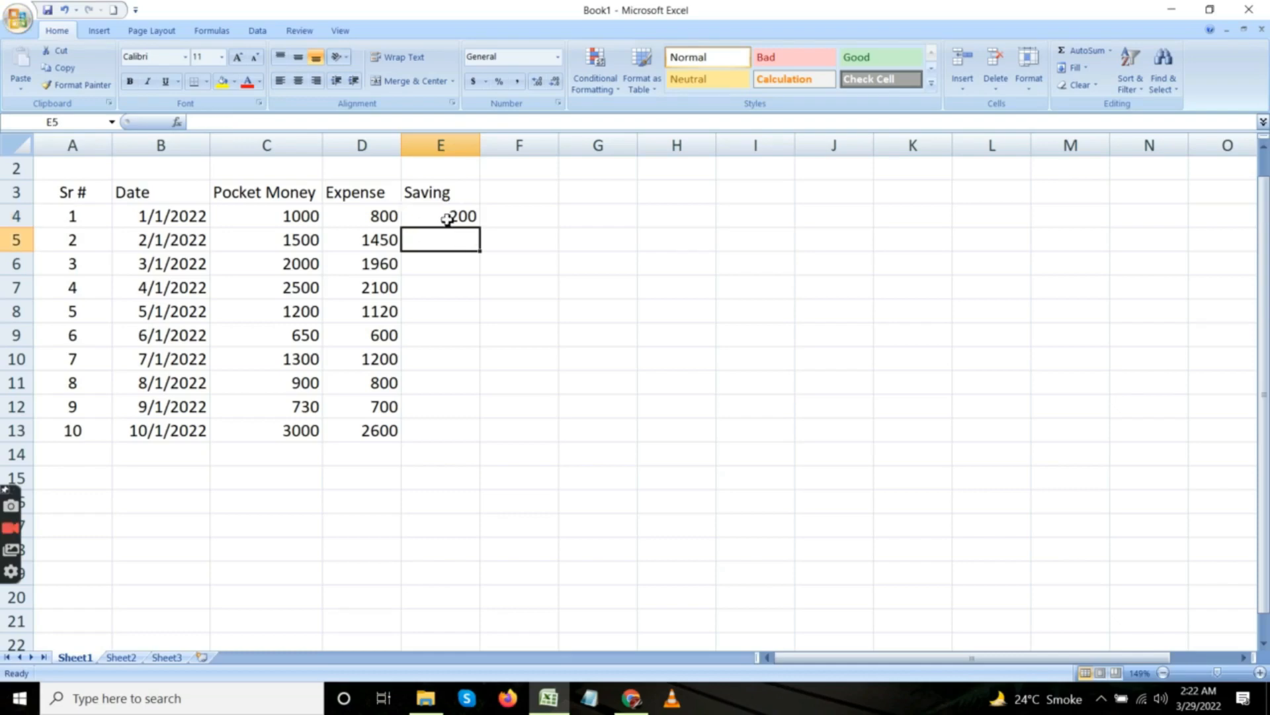
pyautogui.click(448, 219)
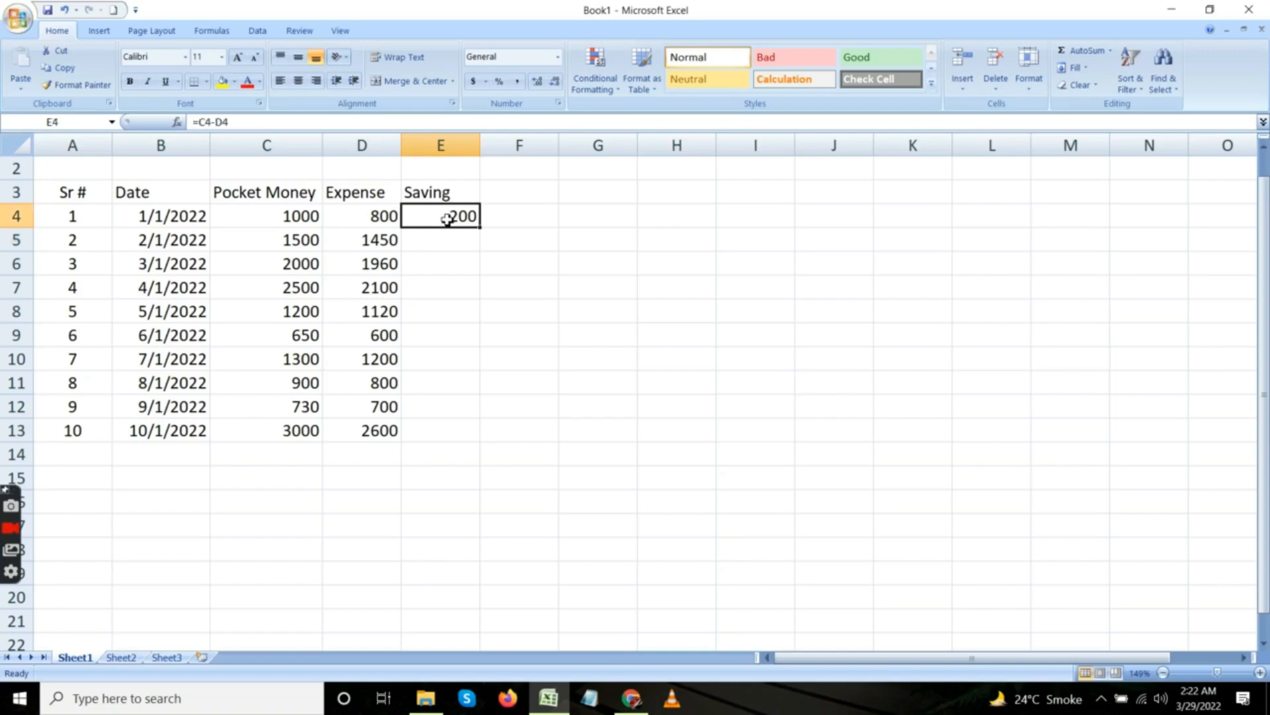
pyautogui.press('Delete')
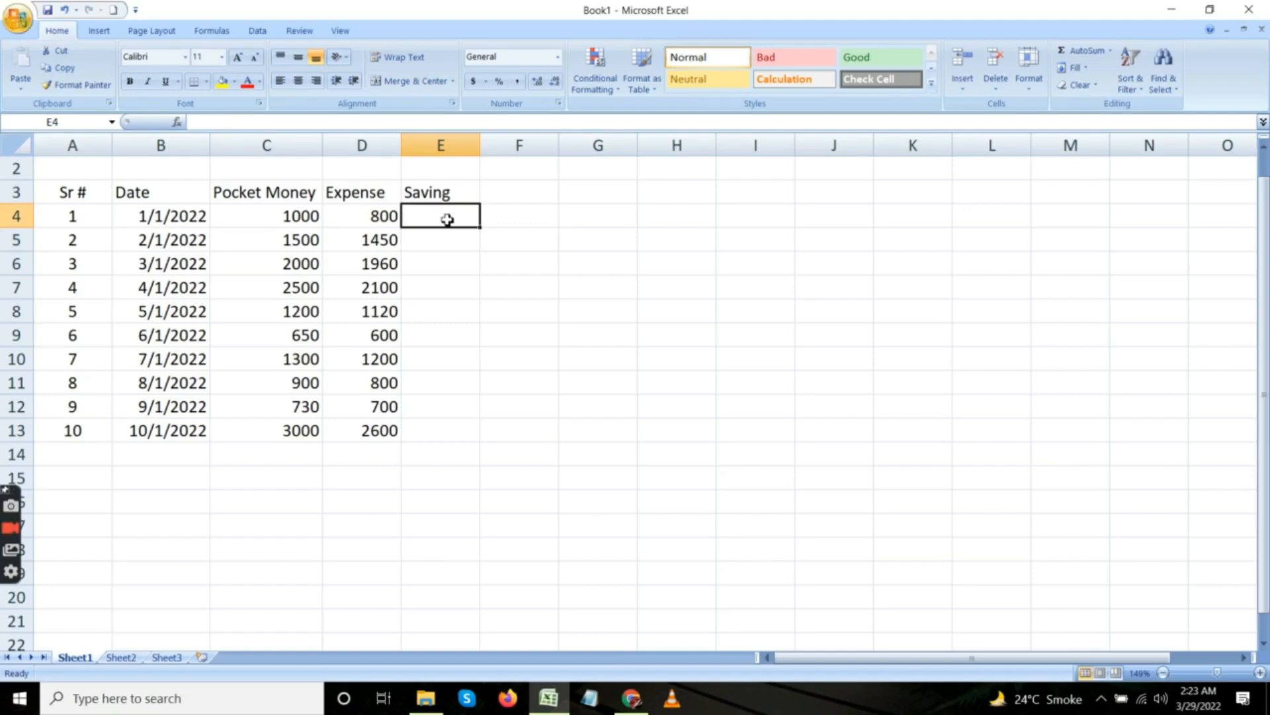
# Enter the formula =C4-D4 in cell E4, picking the pocket money and expense cells as references.
pyautogui.write('=')
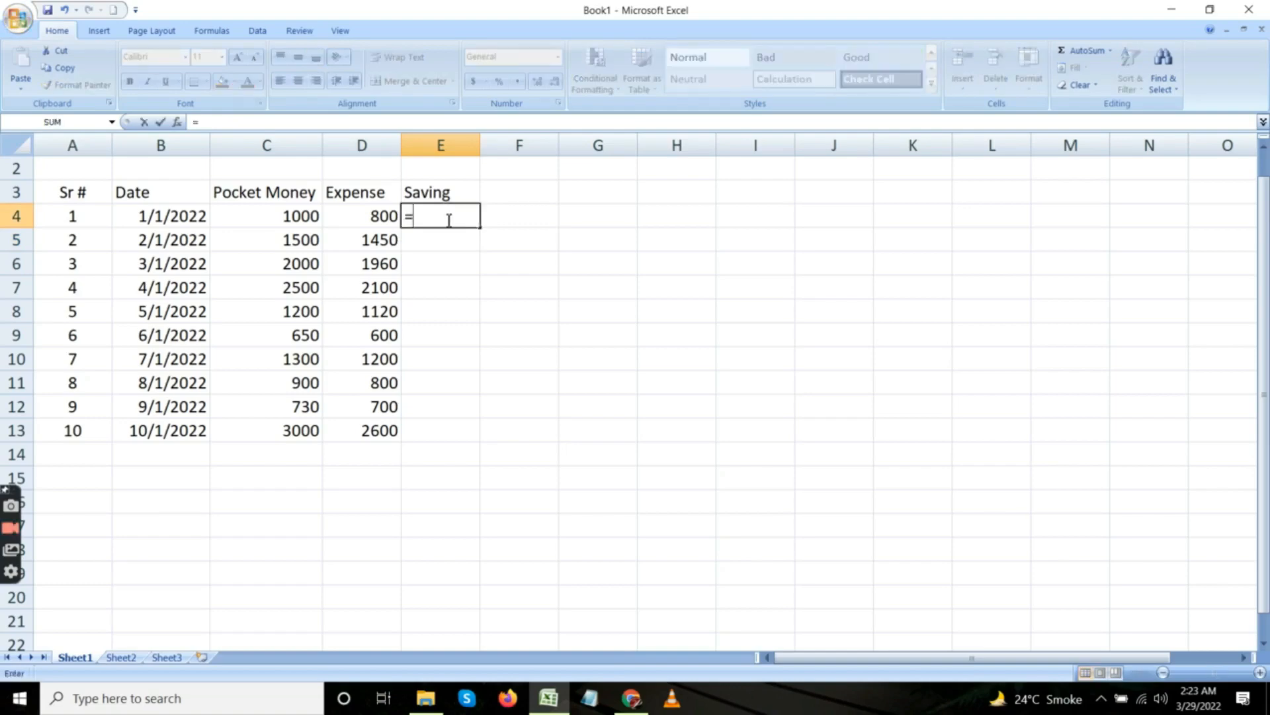
pyautogui.click(266, 216)
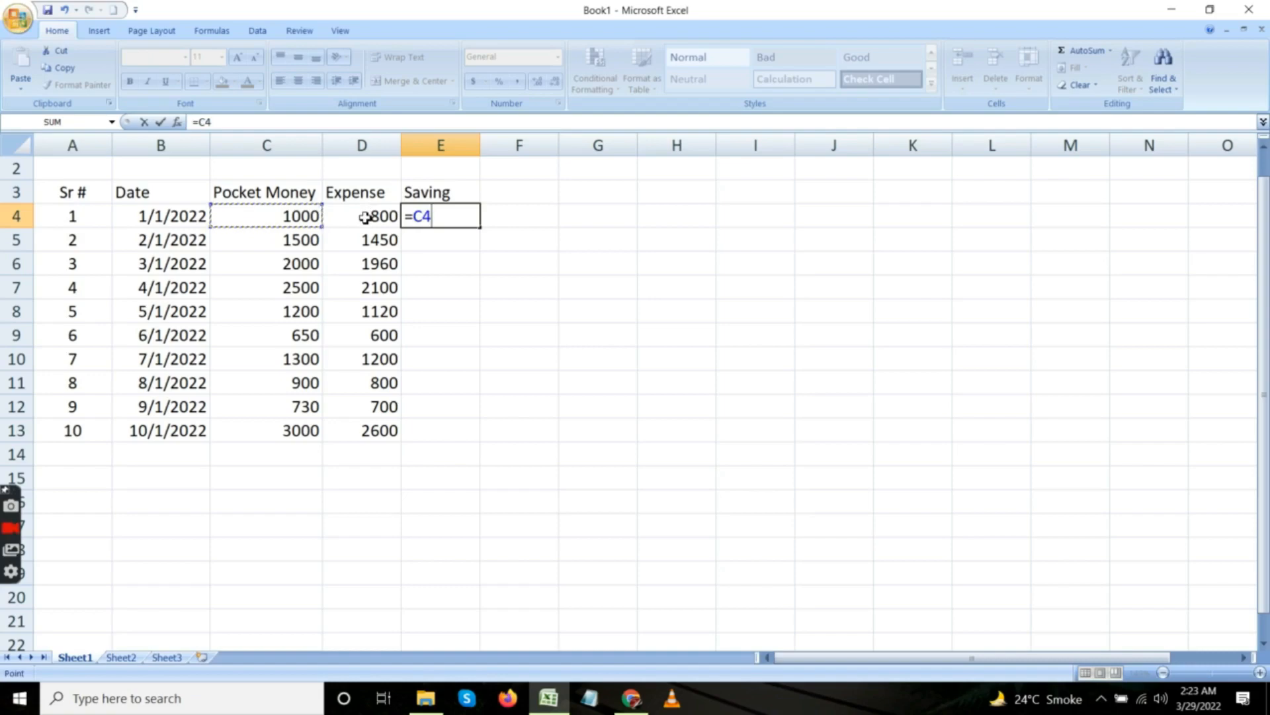
pyautogui.write('-')
pyautogui.click(363, 219)
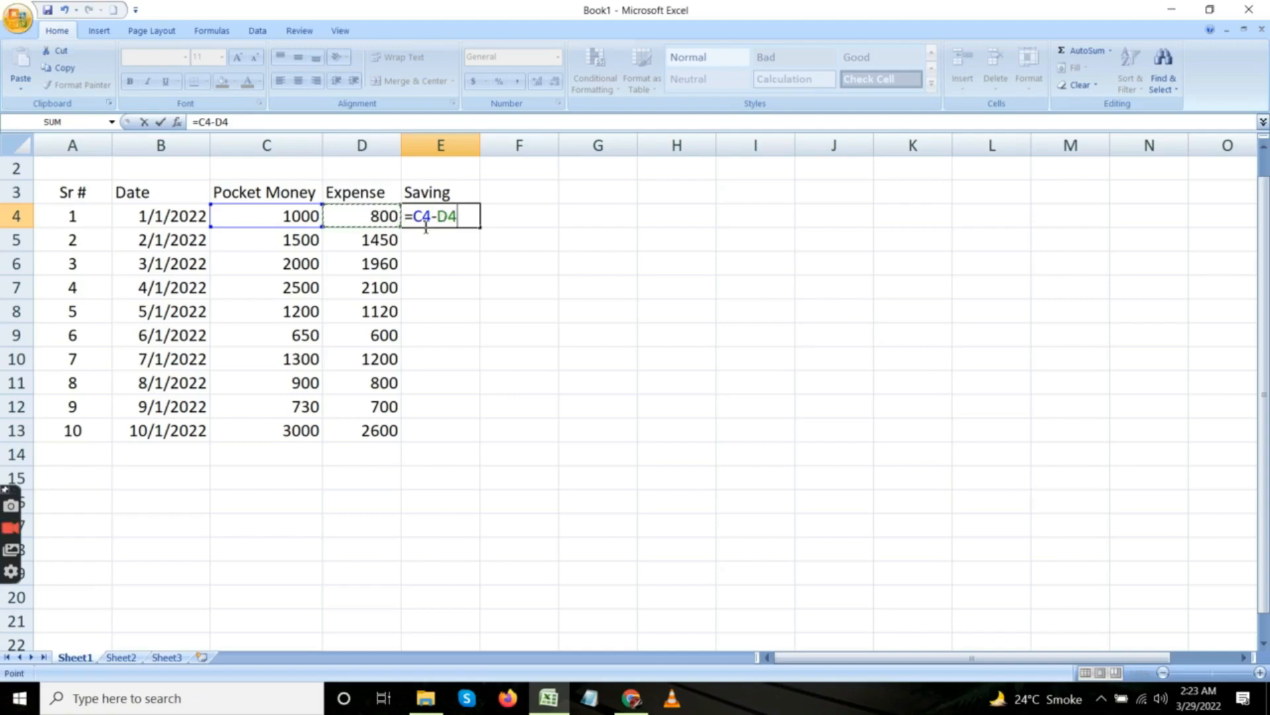
pyautogui.press('Return')
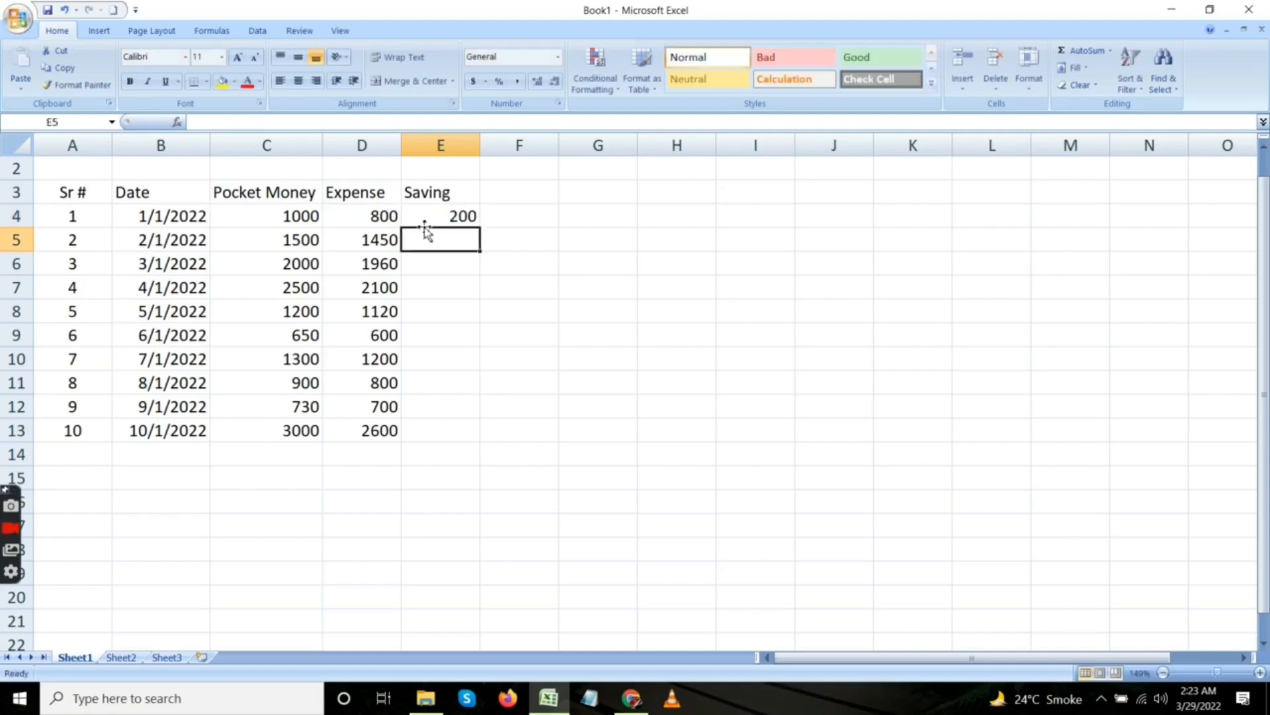
# Fill the saving formula from cell E4 down to E13 and check the copied formula in E5.
pyautogui.click(444, 216)
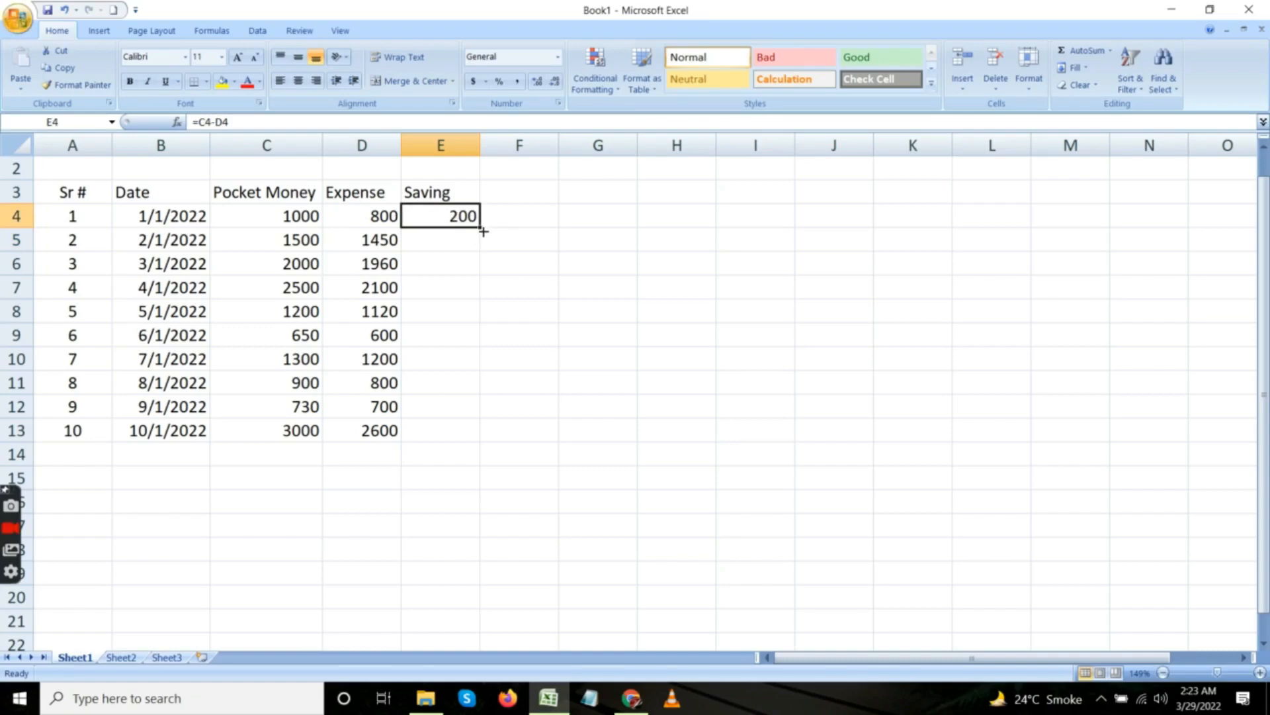
pyautogui.moveTo(484, 232); pyautogui.dragTo(484, 231)
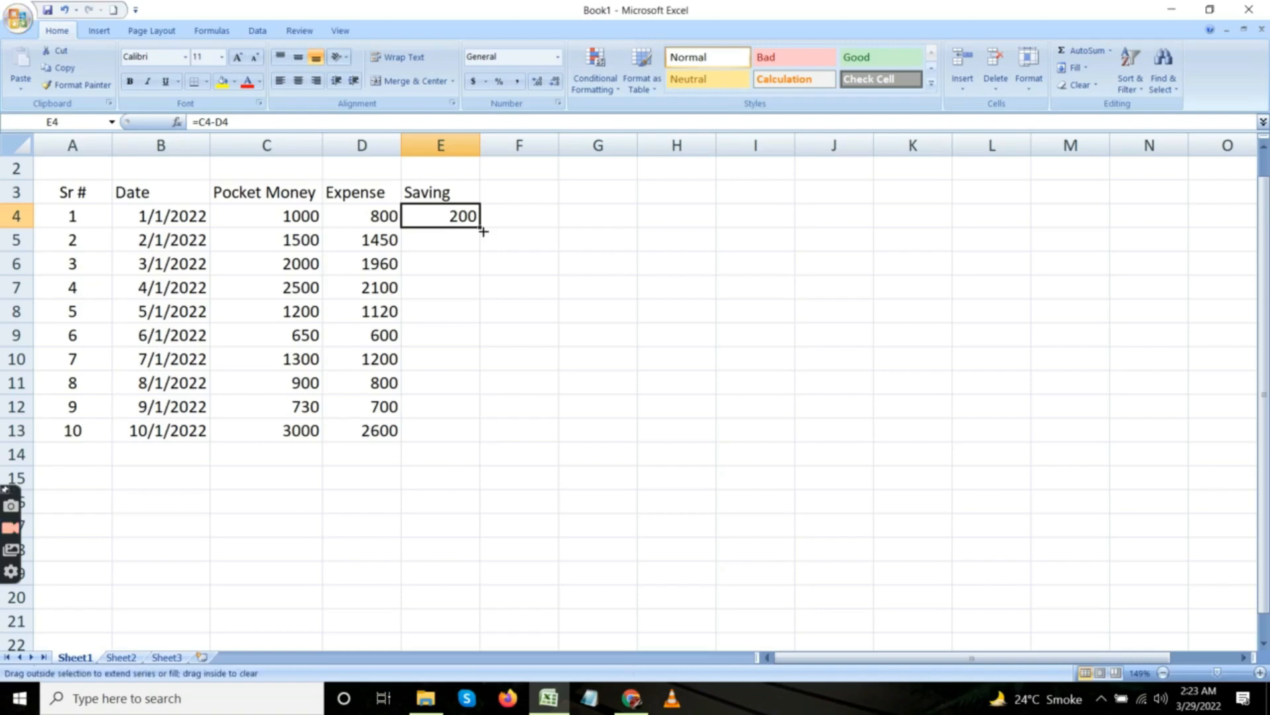
pyautogui.moveTo(484, 232); pyautogui.dragTo(486, 434)
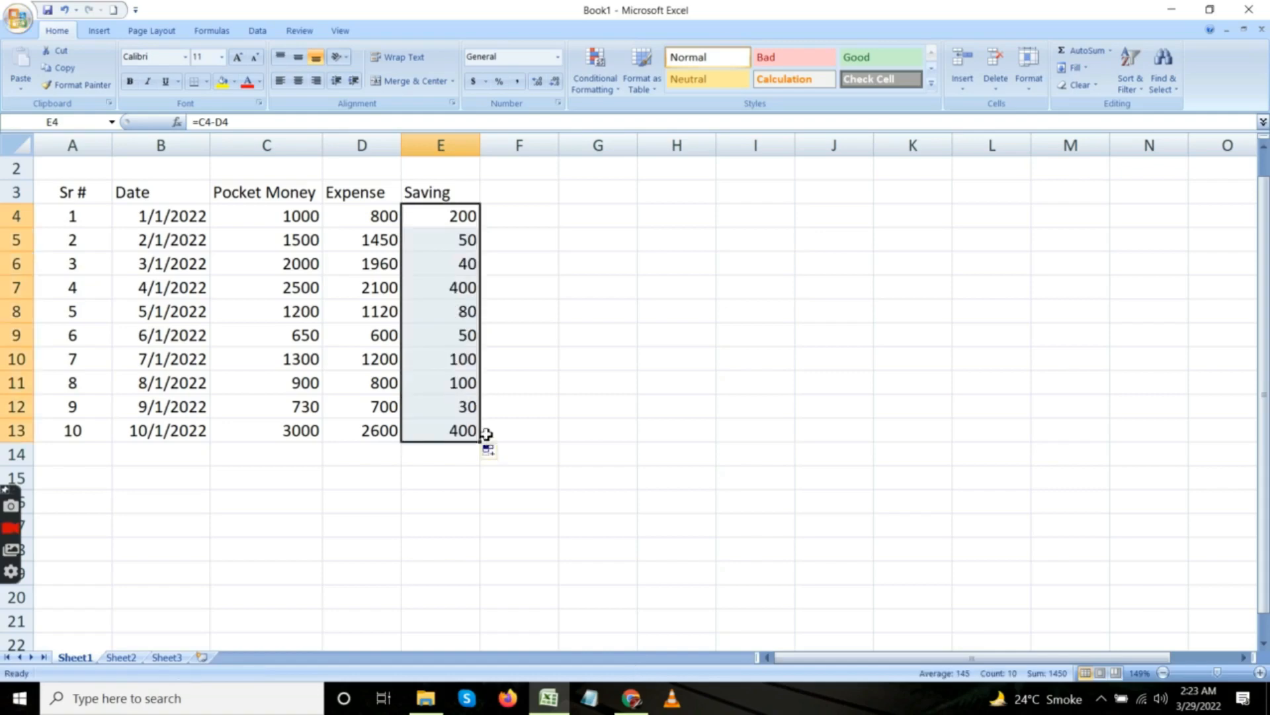
pyautogui.click(431, 242)
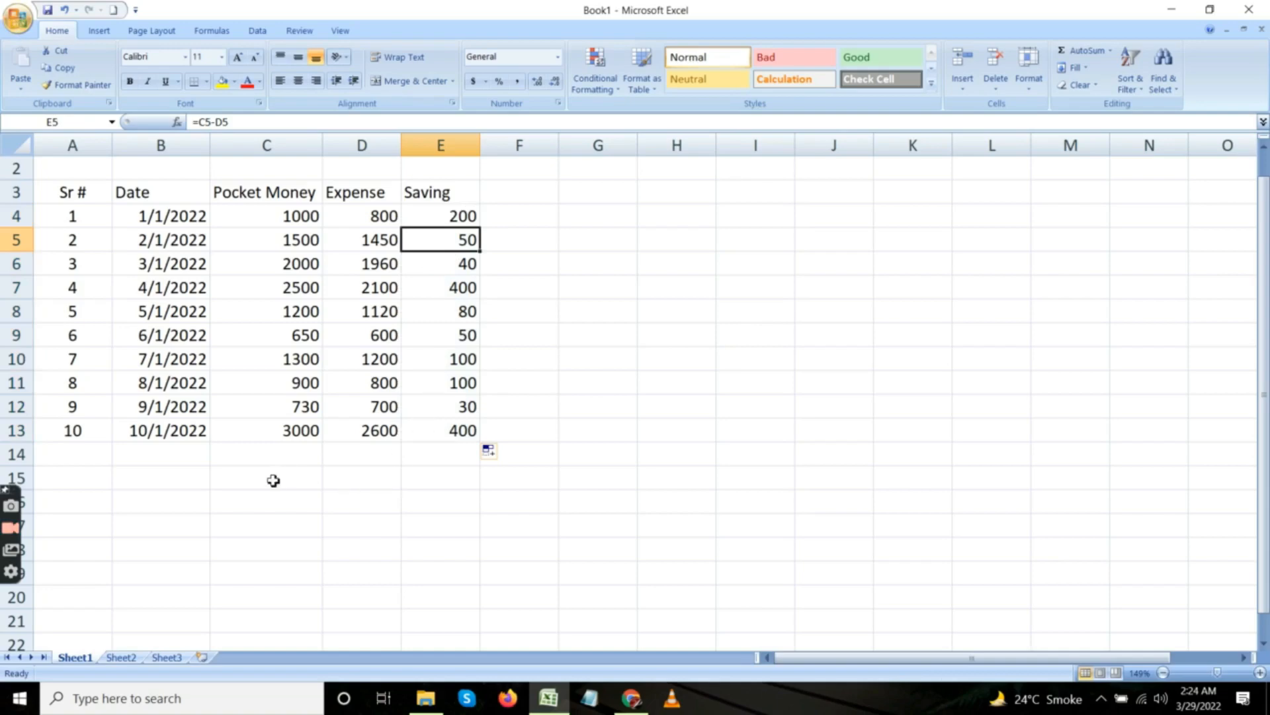
# Total the Pocket Money column in cell C14 with =SUM(C4:C13) and check the entered formula.
pyautogui.click(263, 454)
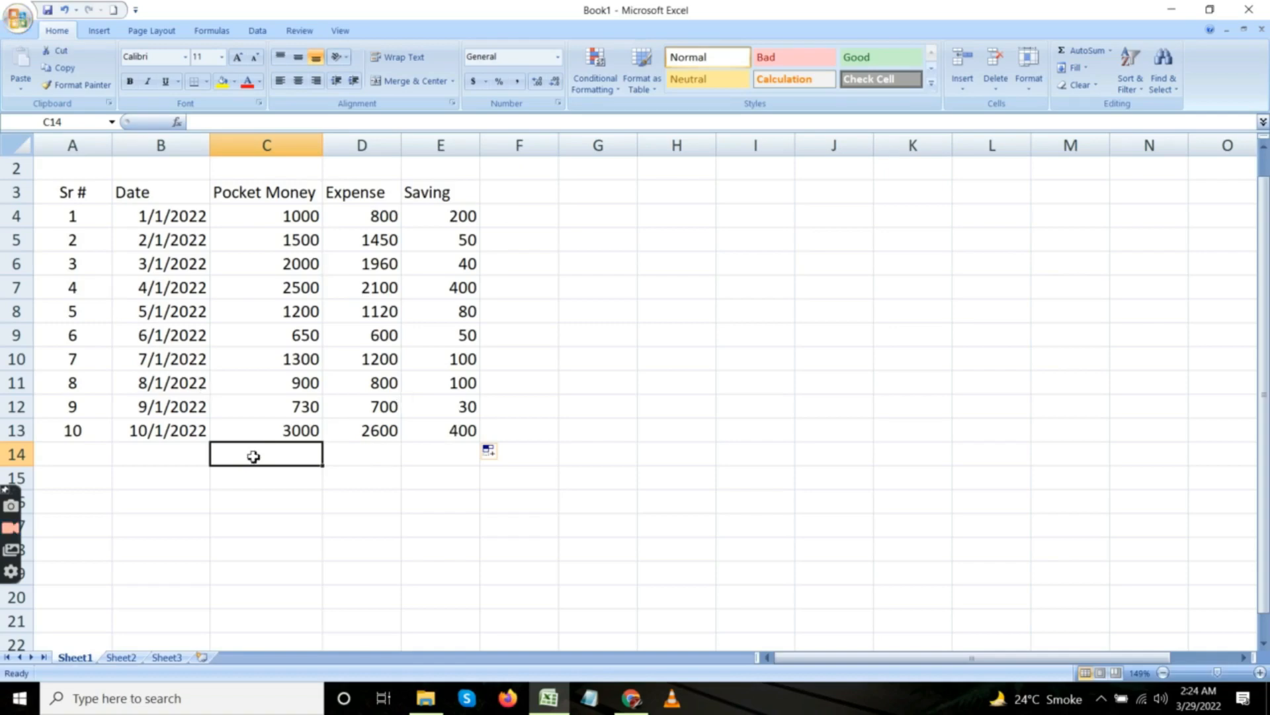
pyautogui.write('=')
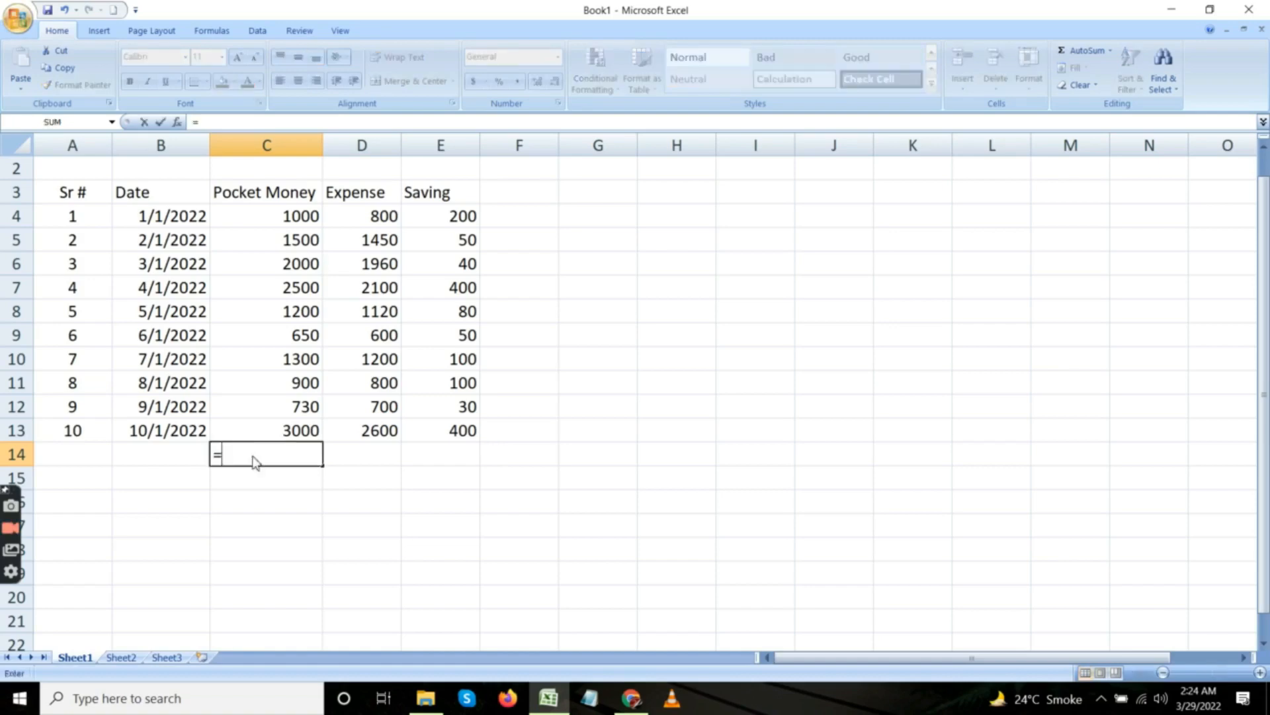
pyautogui.write('sum')
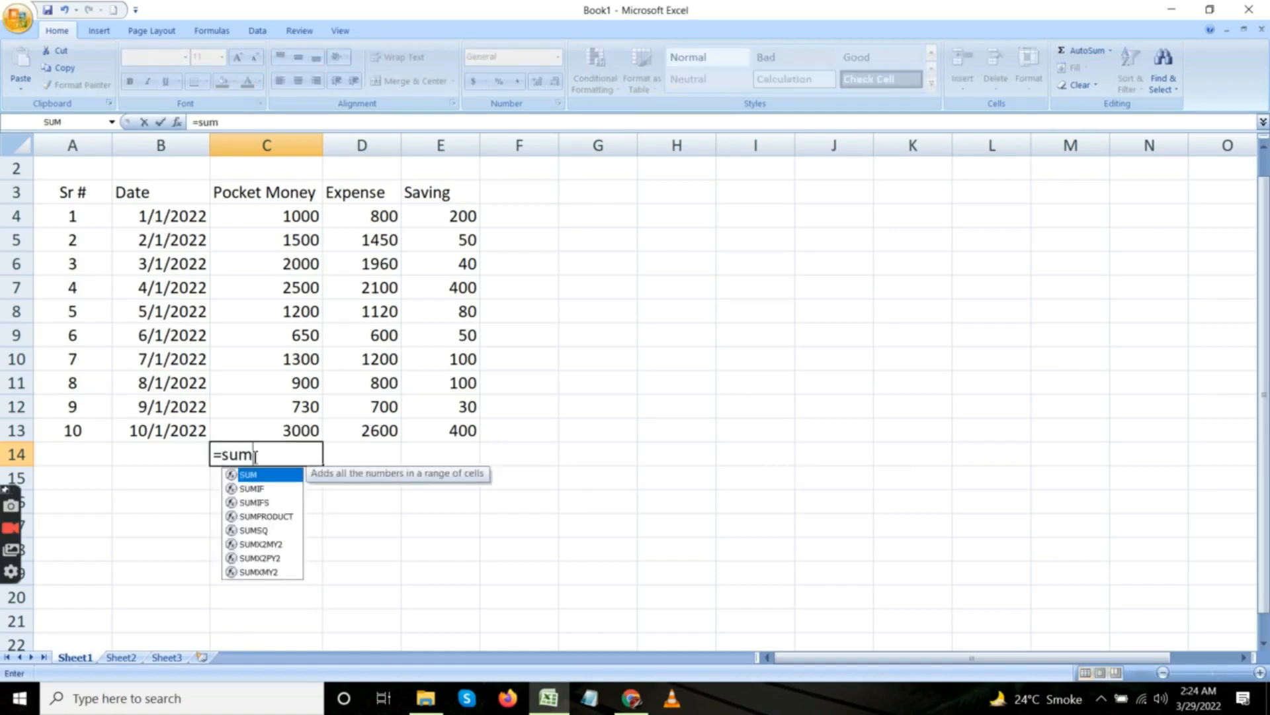
pyautogui.write('(')
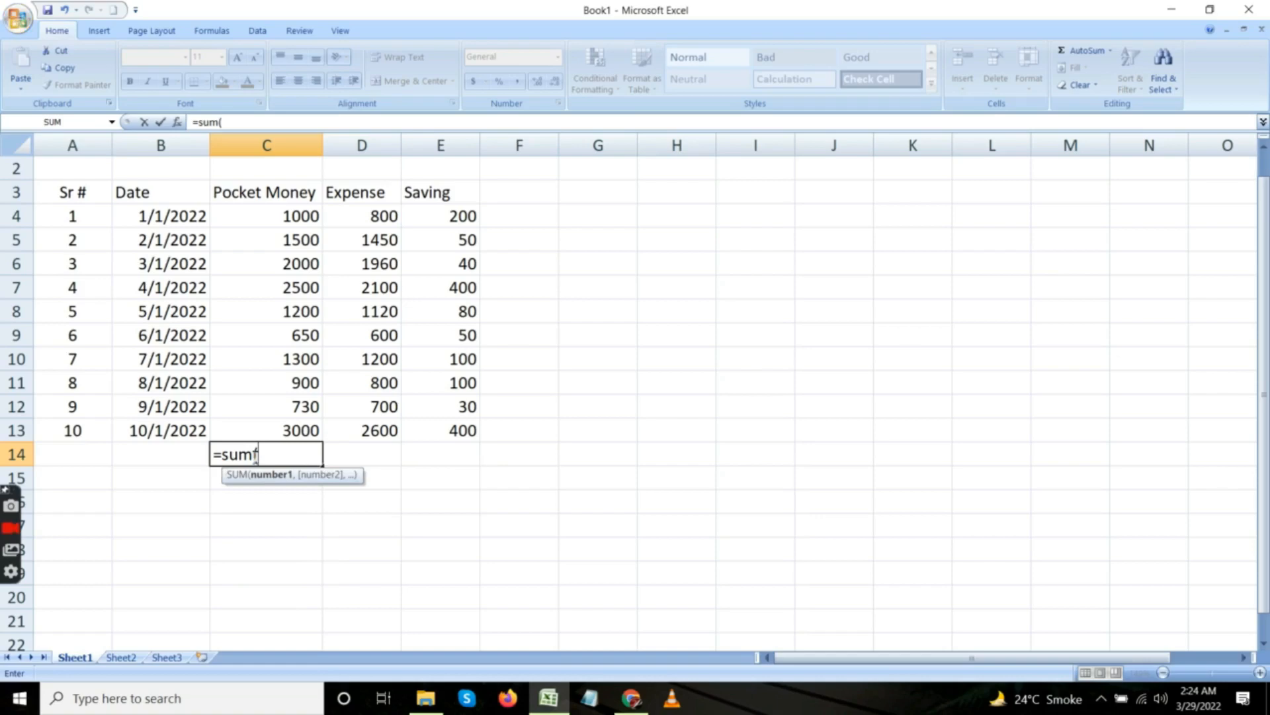
pyautogui.click(268, 222)
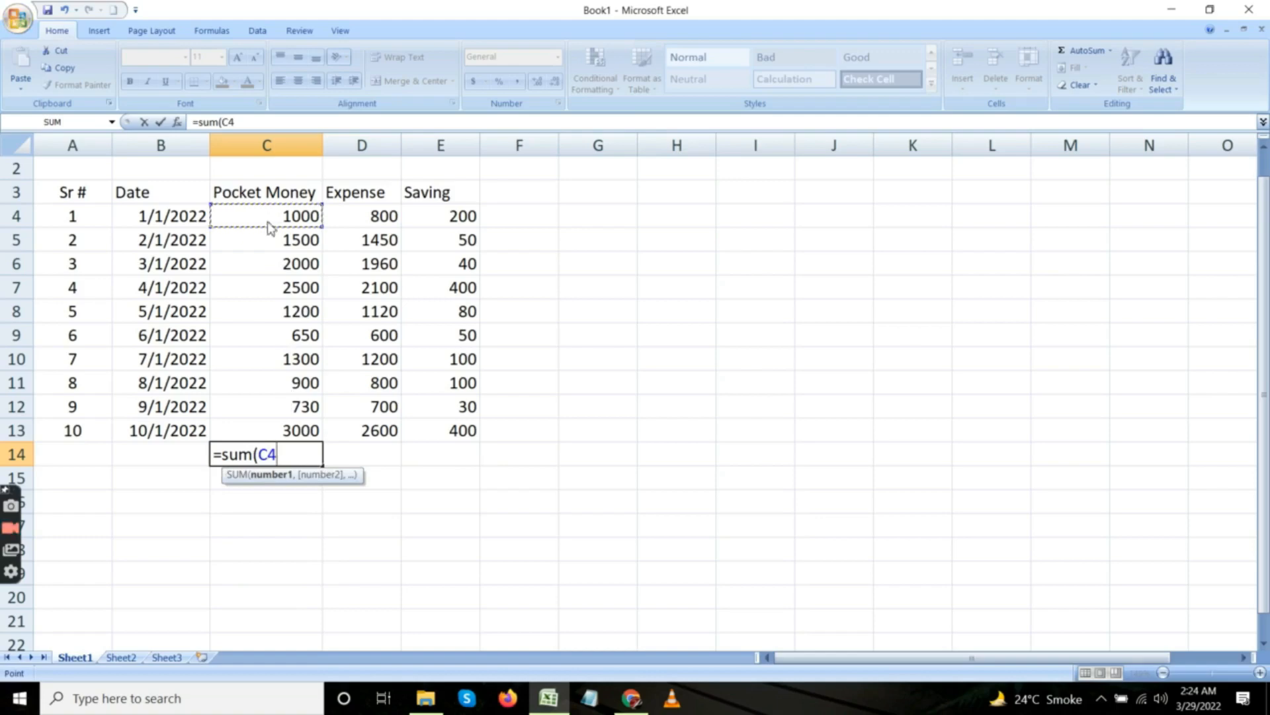
pyautogui.hotkey('shift', 'Down')
pyautogui.hotkey('shift', 'Down')
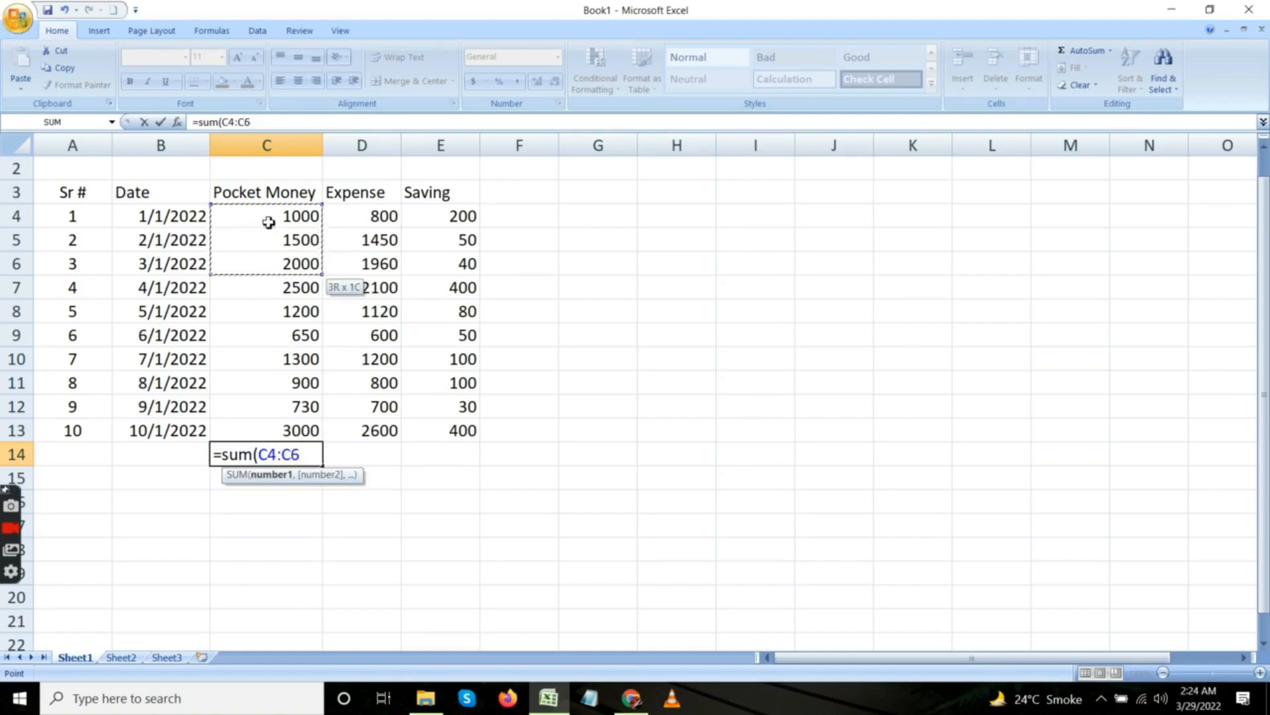
pyautogui.hotkey('shift', 'Down')
pyautogui.hotkey('shift', 'Down')
pyautogui.hotkey('shift', 'Down')
pyautogui.hotkey('shift', 'Down')
pyautogui.hotkey('shift', 'Down')
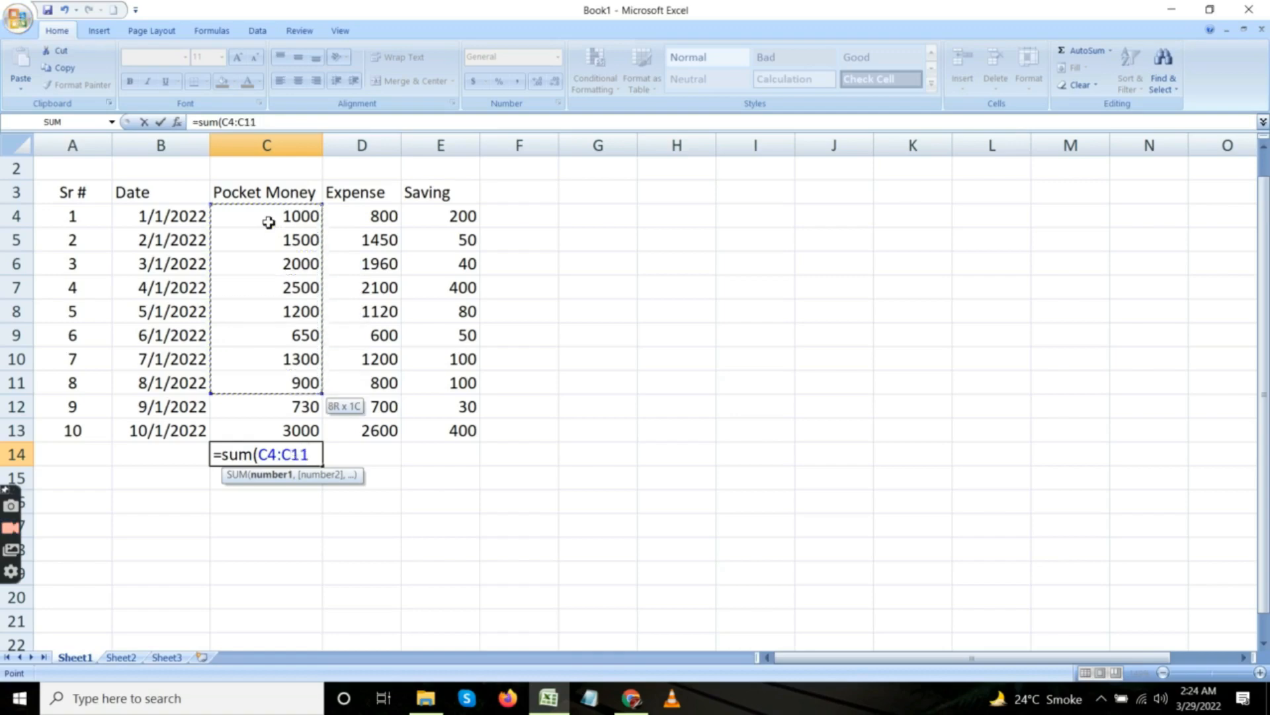
pyautogui.hotkey('shift', 'Down')
pyautogui.hotkey('shift', 'Down')
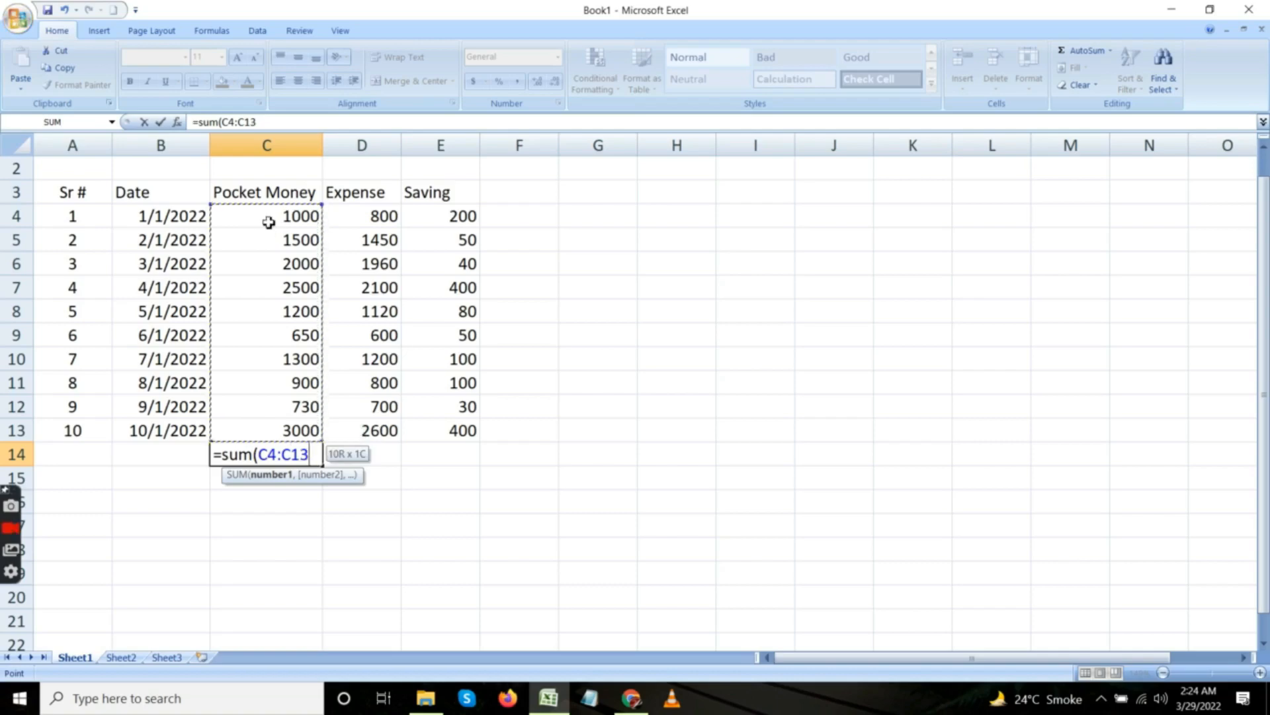
pyautogui.write(')')
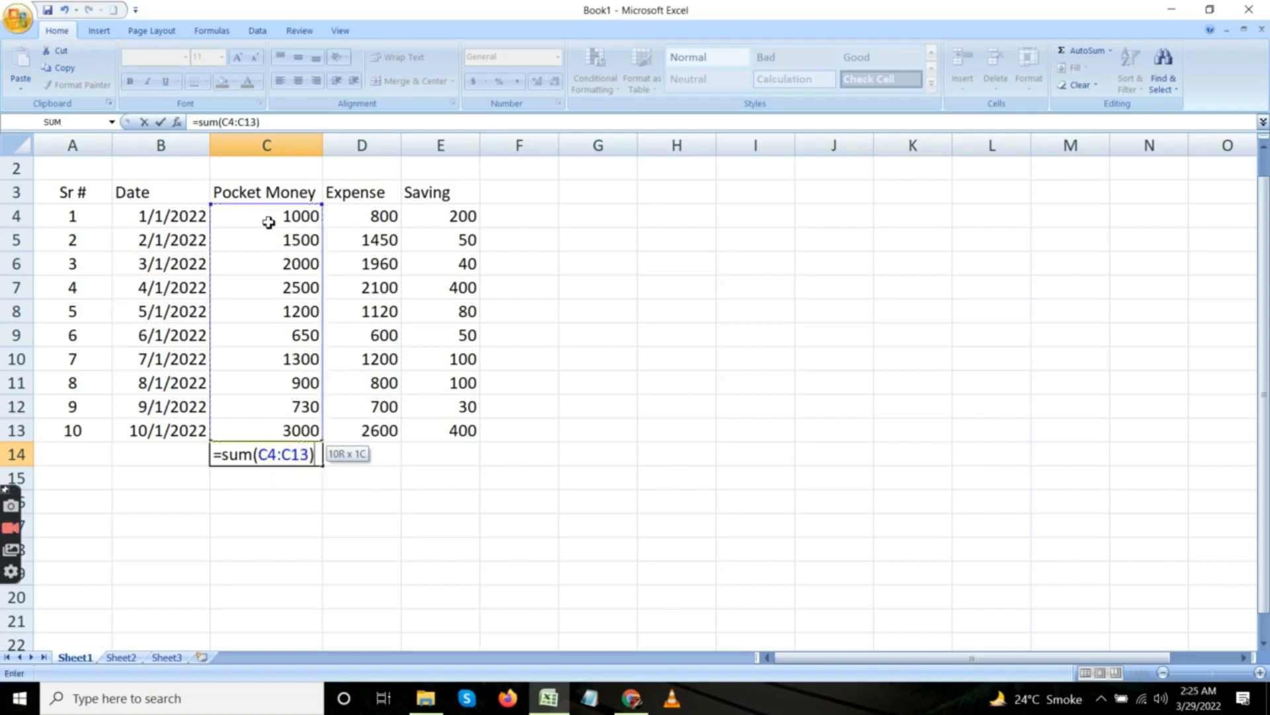
pyautogui.press('Return')
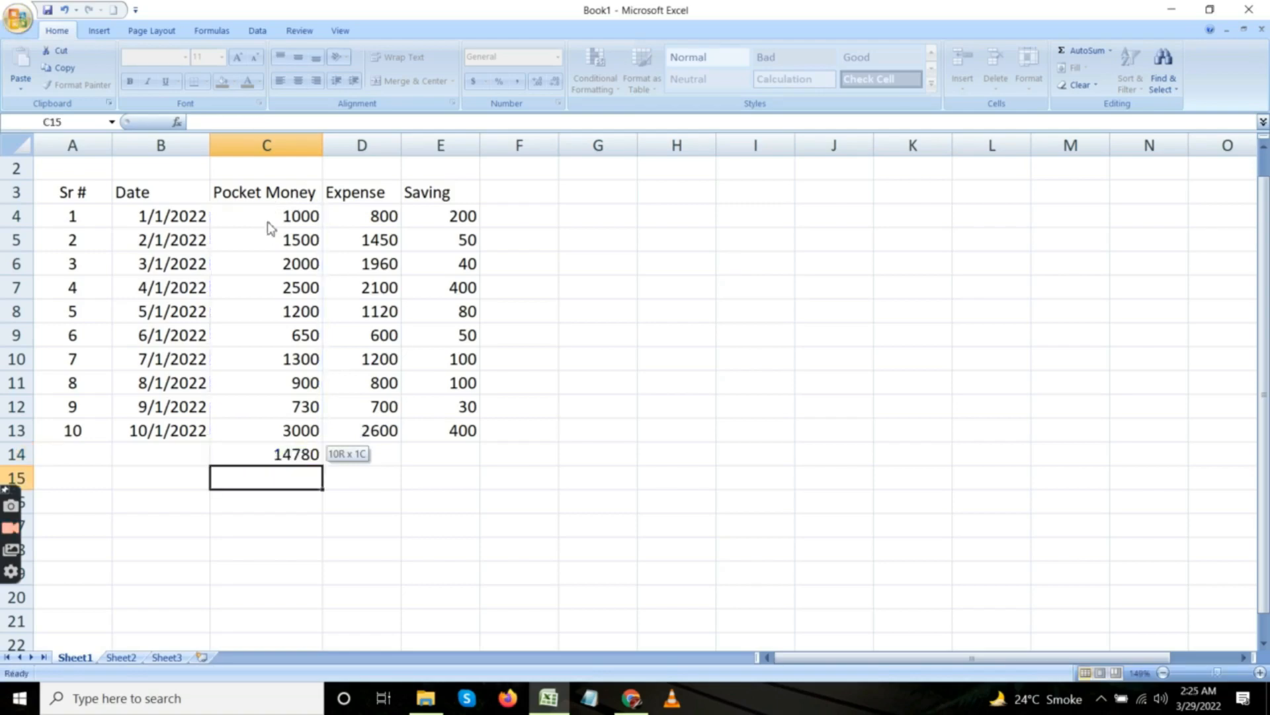
pyautogui.click(241, 453)
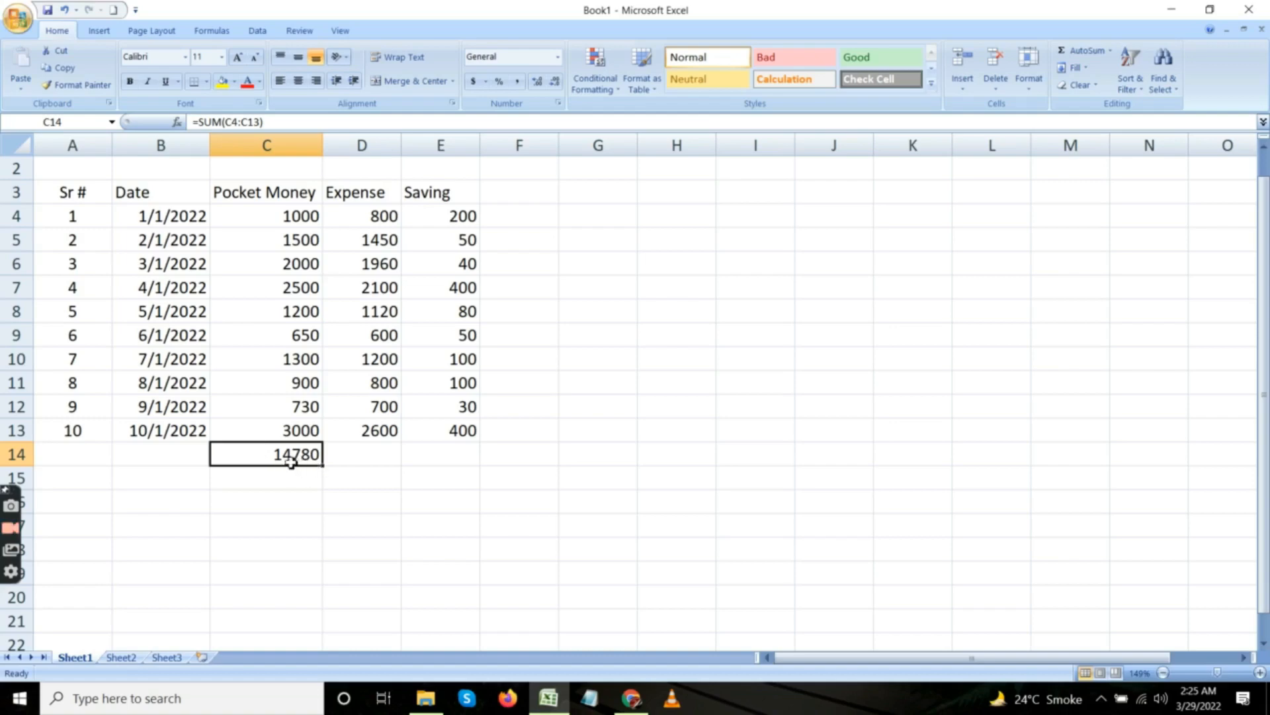
# Total the Expense column in cell D14 with =SUM(D4:D13) and check the entered formula.
pyautogui.click(350, 457)
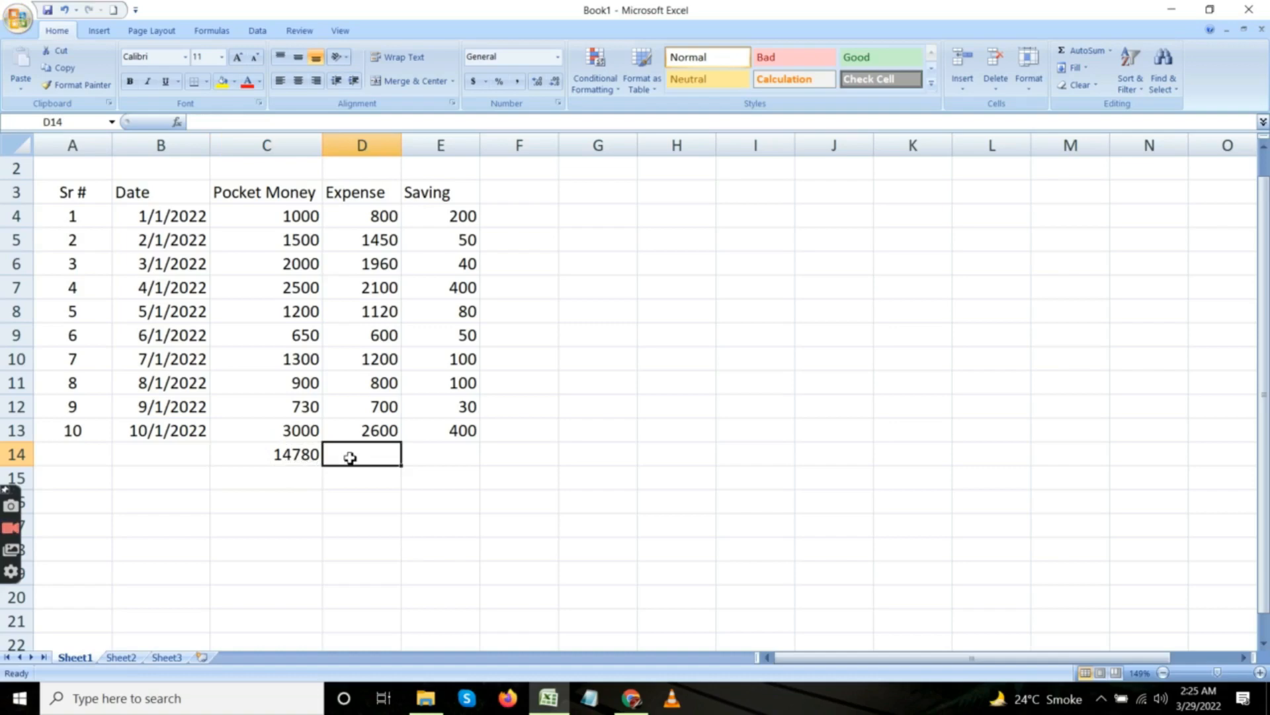
pyautogui.click(361, 219)
pyautogui.click(372, 458)
pyautogui.write('=')
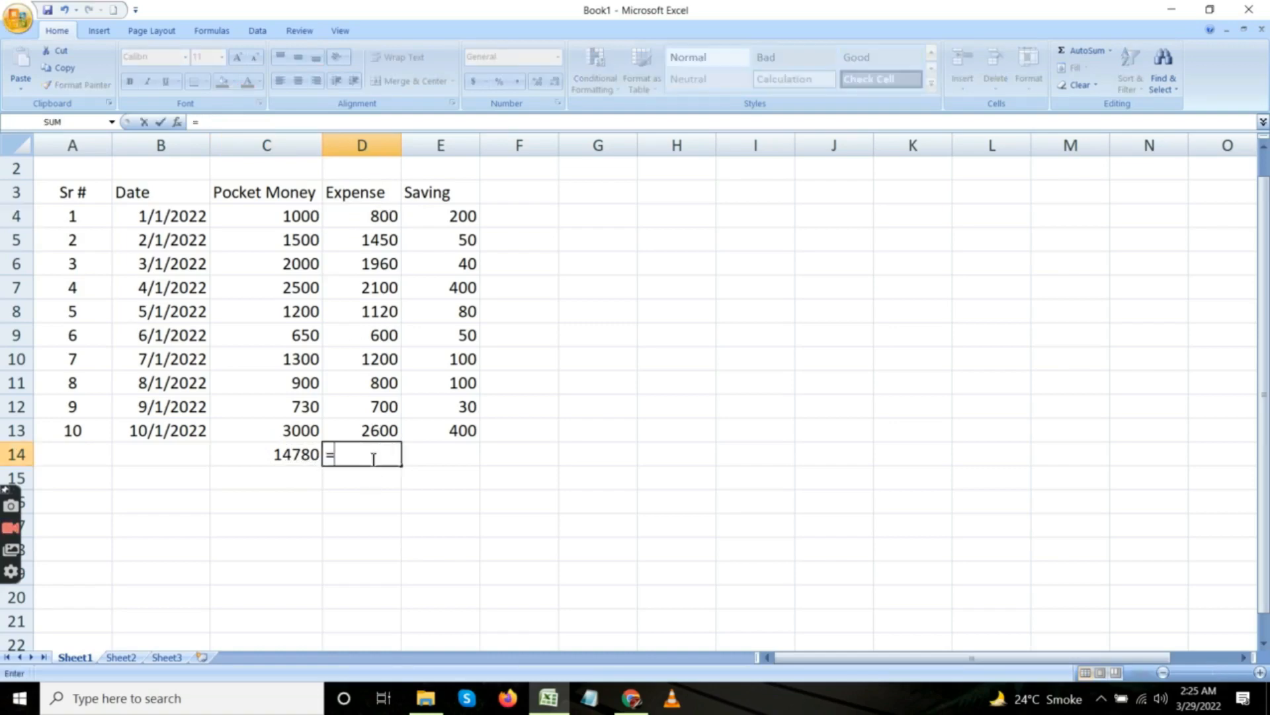
pyautogui.write('sum(')
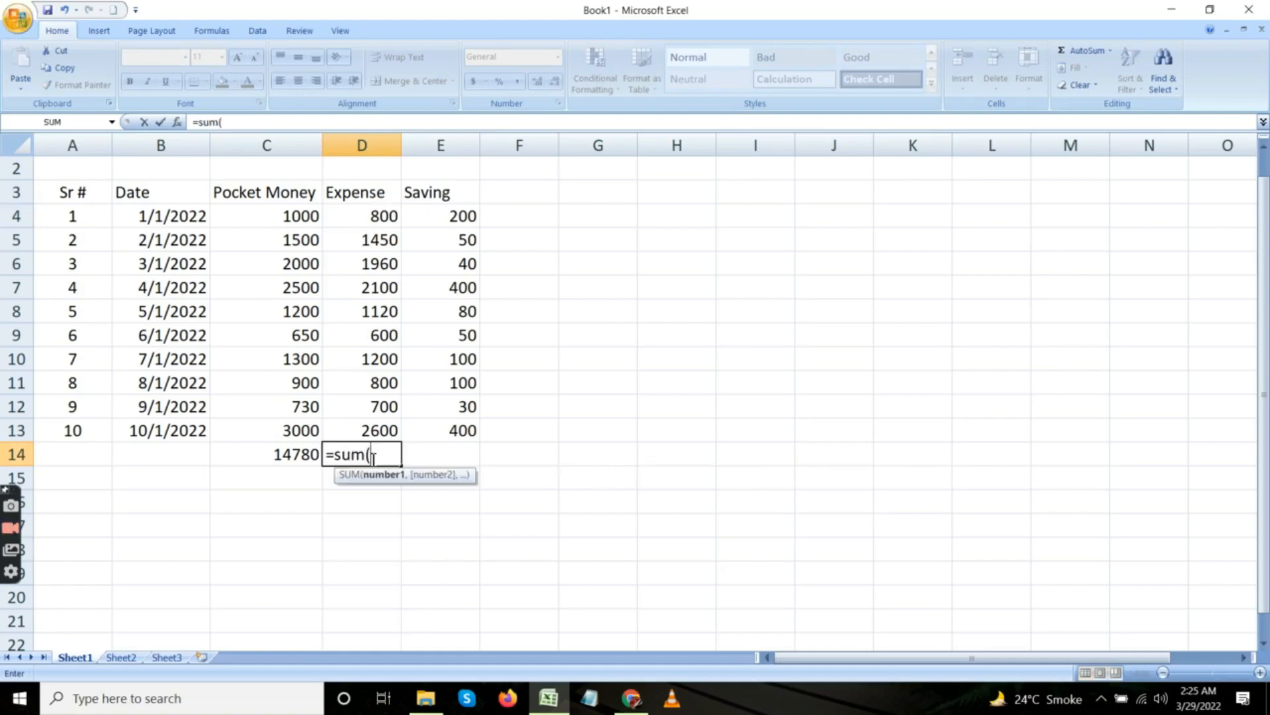
pyautogui.click(360, 219)
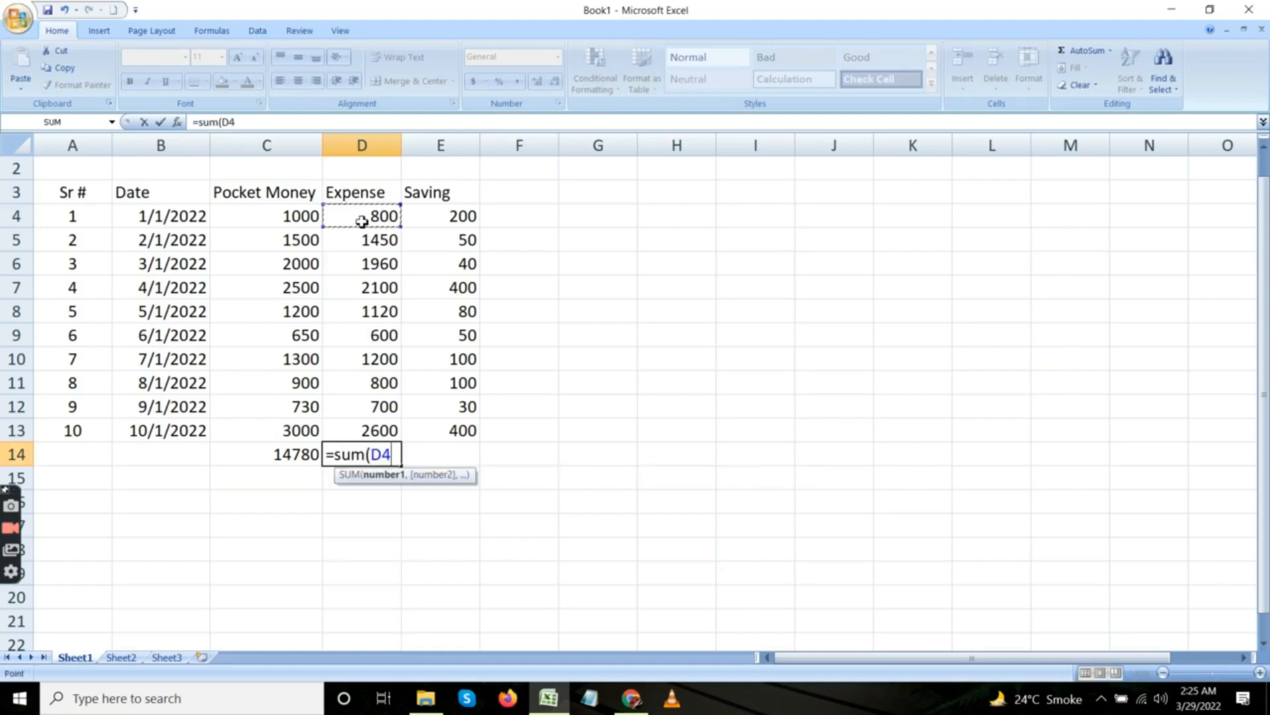
pyautogui.hotkey('shift', 'Down')
pyautogui.hotkey('shift', 'Down')
pyautogui.hotkey('shift', 'Down')
pyautogui.hotkey('shift', 'Down')
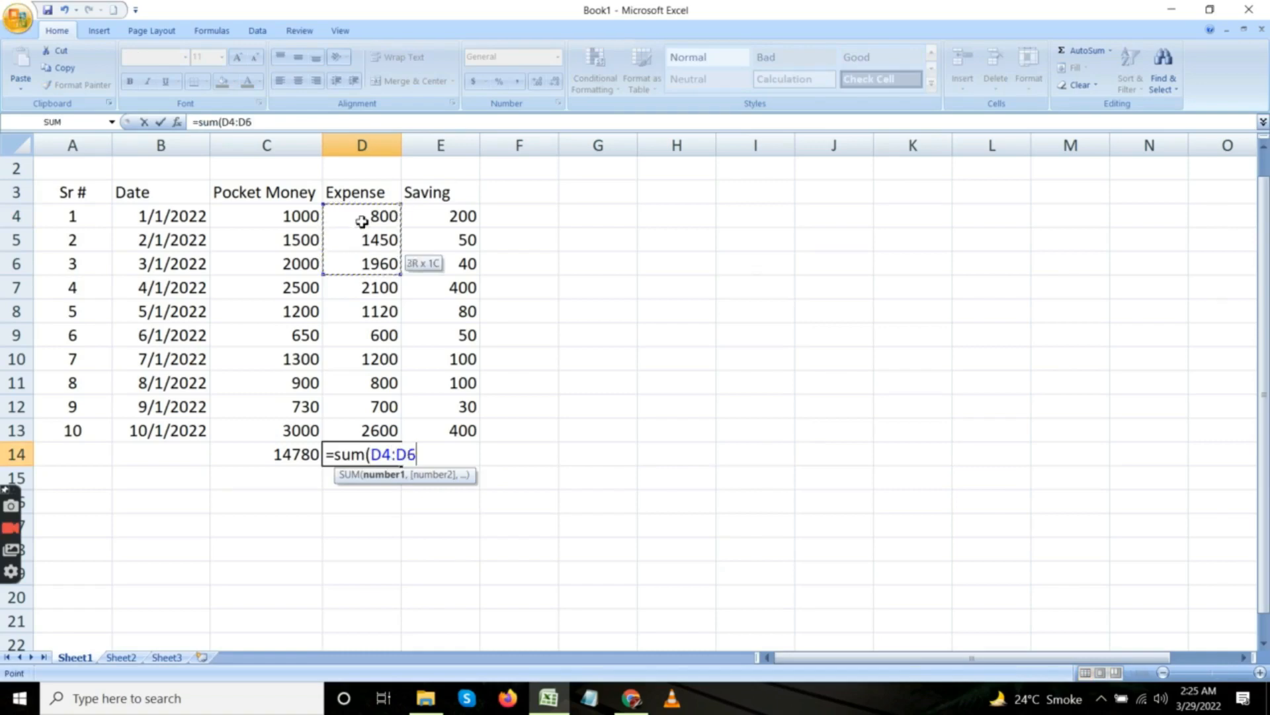
pyautogui.hotkey('shift', 'Down')
pyautogui.hotkey('shift', 'Down')
pyautogui.hotkey('shift', 'Down')
pyautogui.hotkey('shift', 'Down')
pyautogui.hotkey('shift', 'Down')
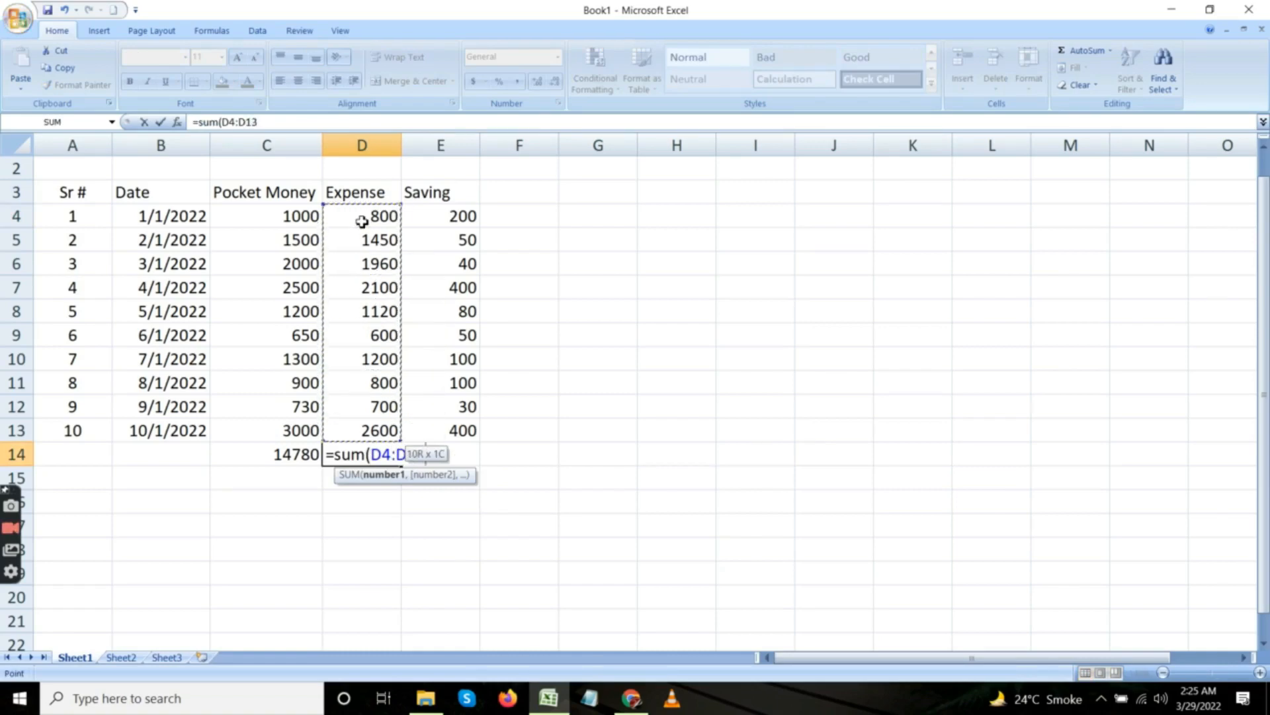
pyautogui.write(')')
pyautogui.press('Return')
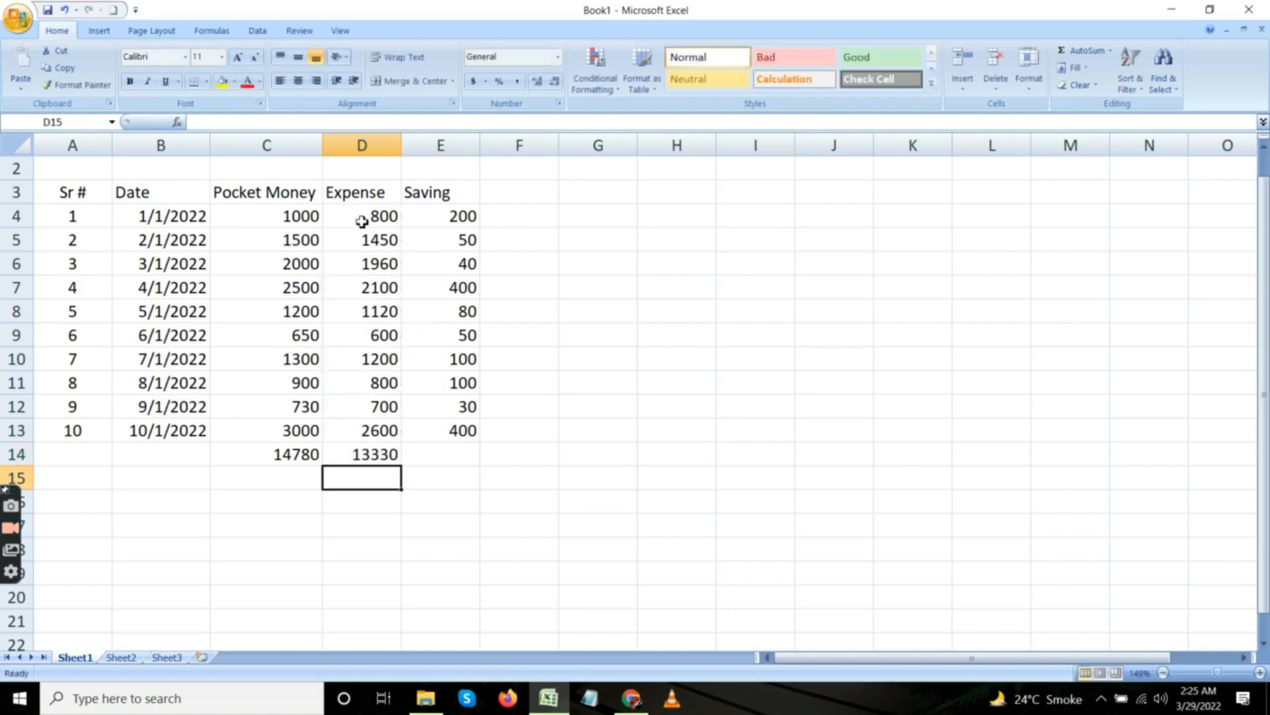
pyautogui.click(367, 453)
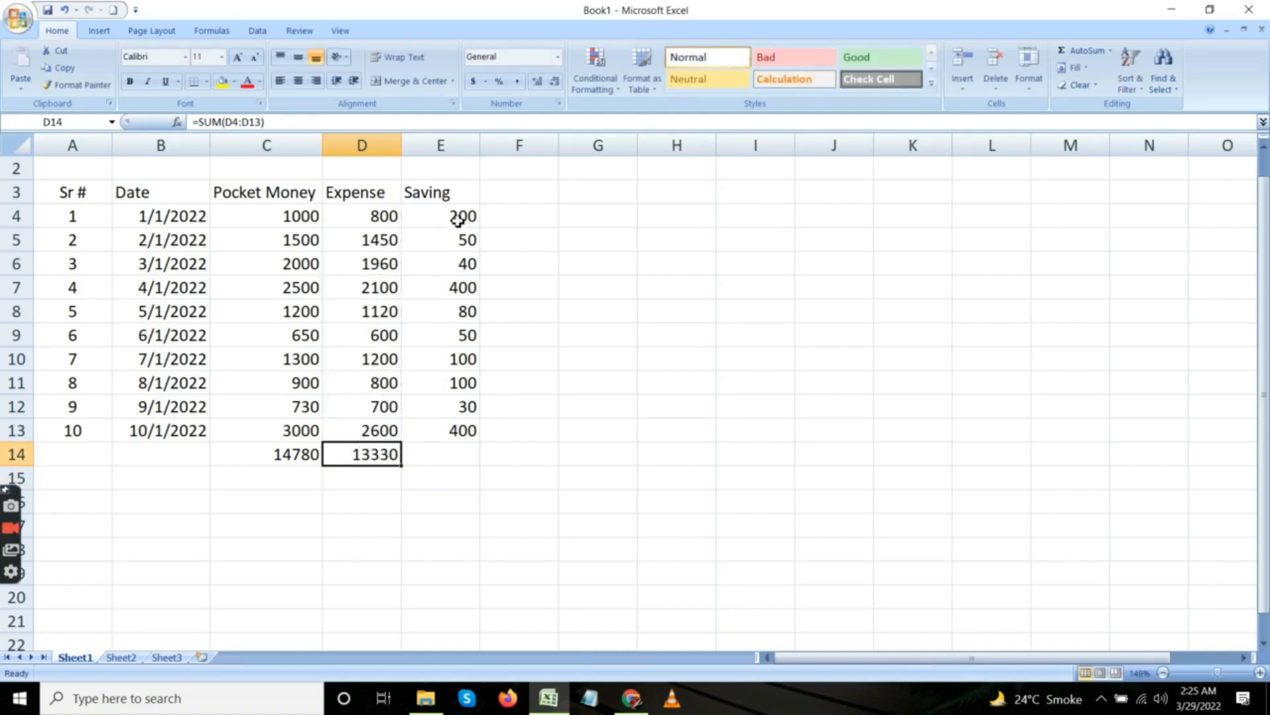
# Total the Saving column in cell E14 with the formula =SUM(E4:E13).
pyautogui.click(452, 457)
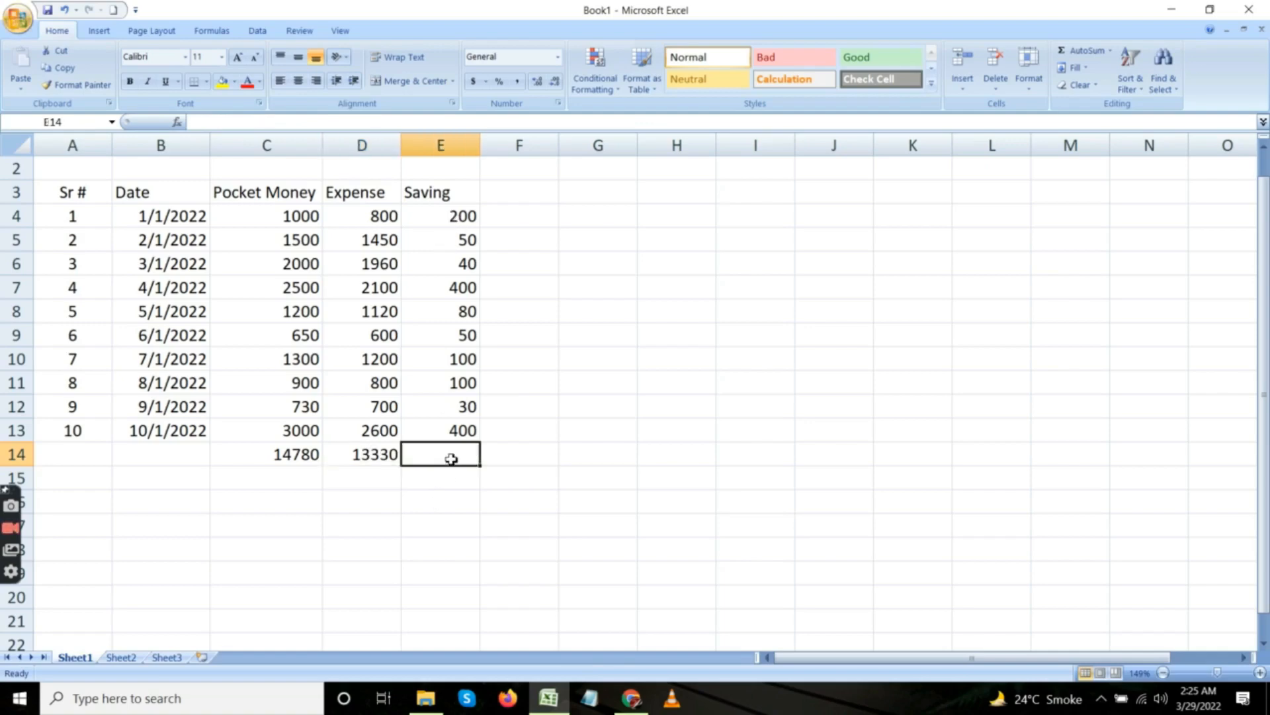
pyautogui.write('=sum')
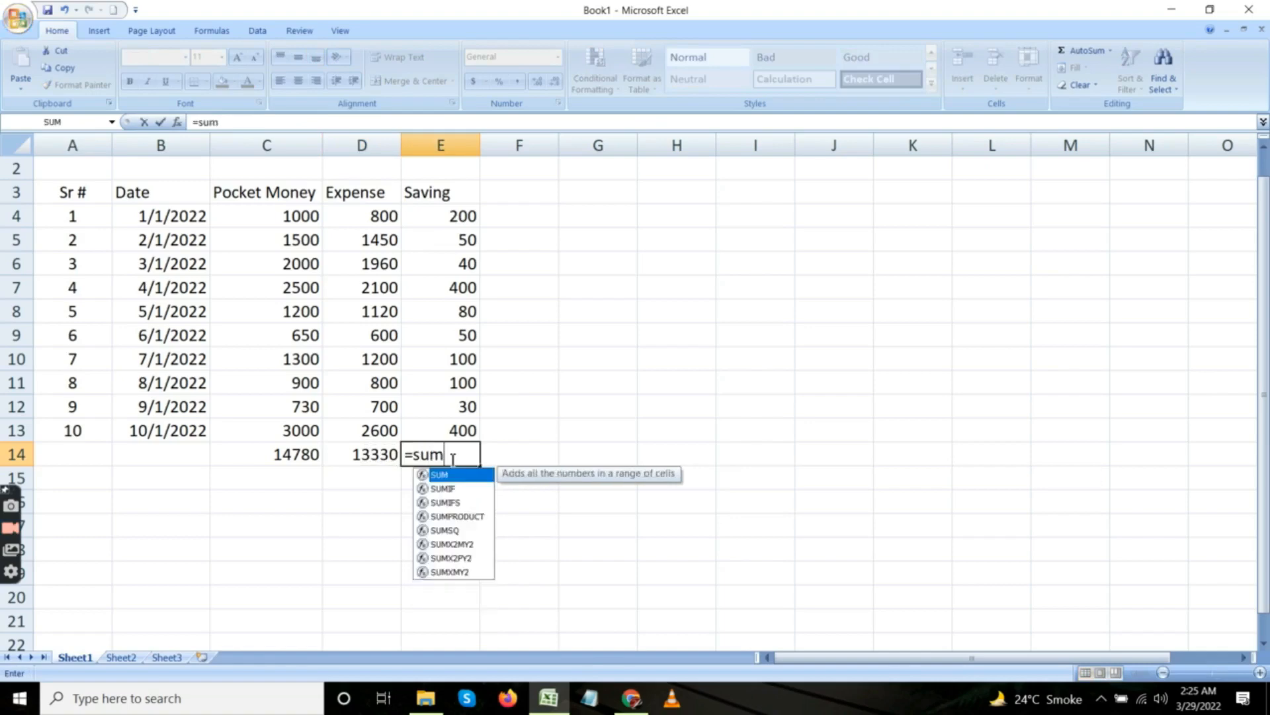
pyautogui.write('(')
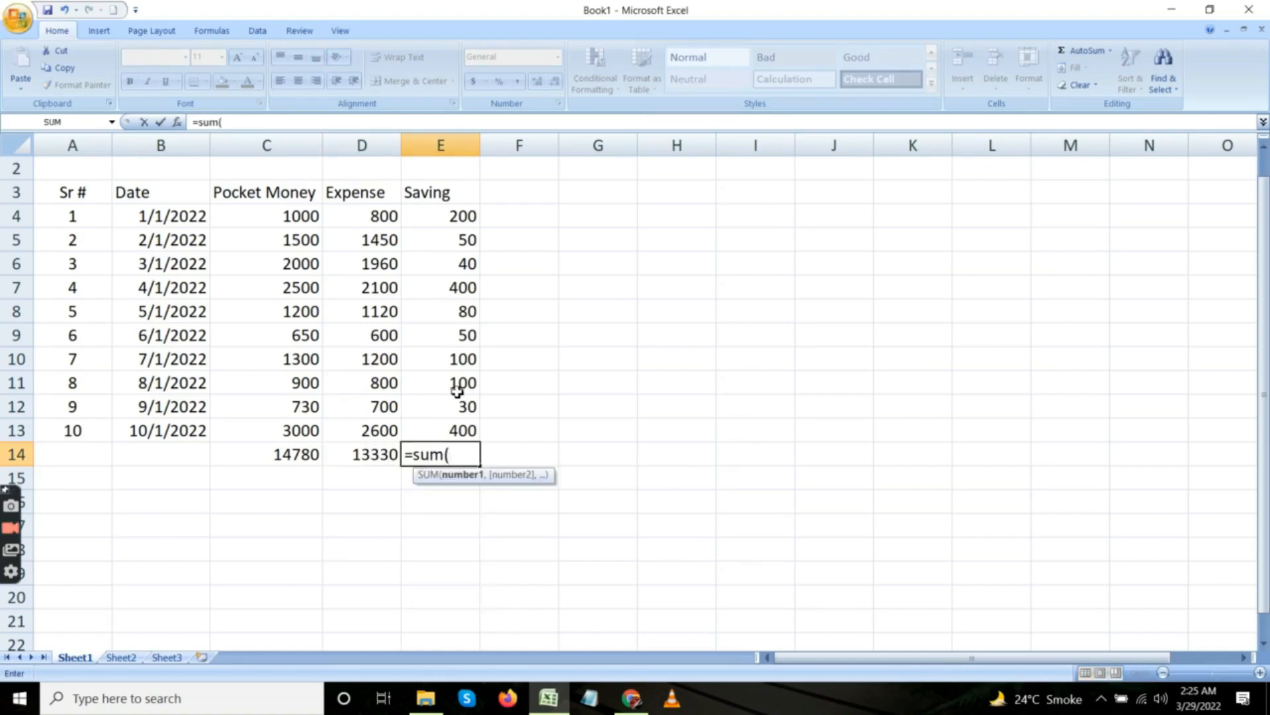
pyautogui.click(455, 222)
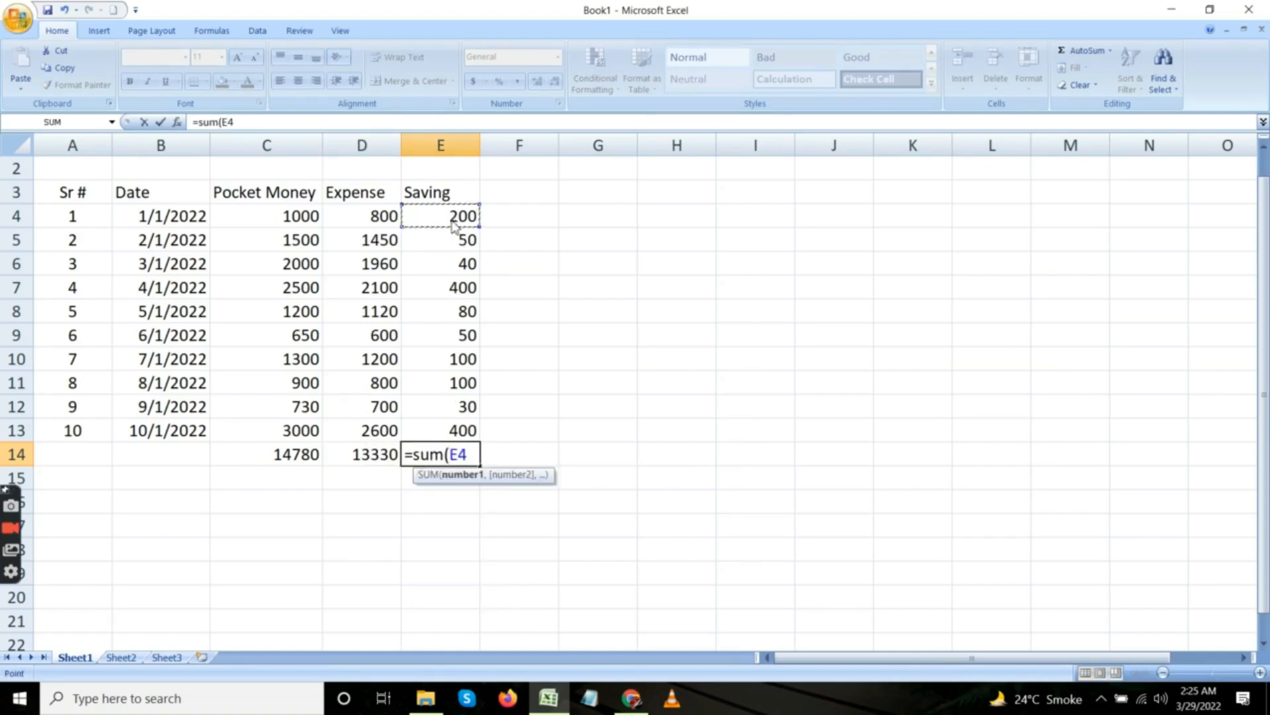
pyautogui.hotkey('shift', 'Down')
pyautogui.hotkey('shift', 'Down')
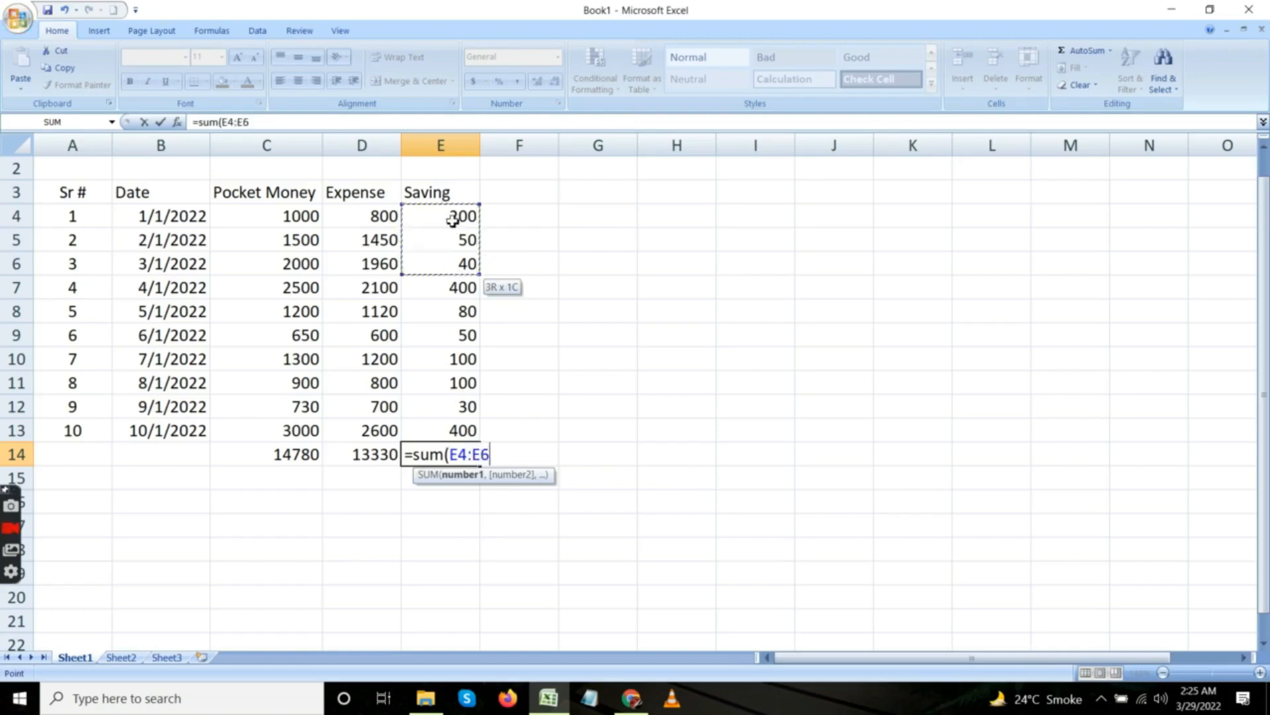
pyautogui.hotkey('shift', 'Down')
pyautogui.hotkey('shift', 'Down')
pyautogui.hotkey('shift', 'Down')
pyautogui.hotkey('shift', 'Down')
pyautogui.hotkey('shift', 'Down')
pyautogui.hotkey('shift', 'Down')
pyautogui.hotkey('shift', 'Down')
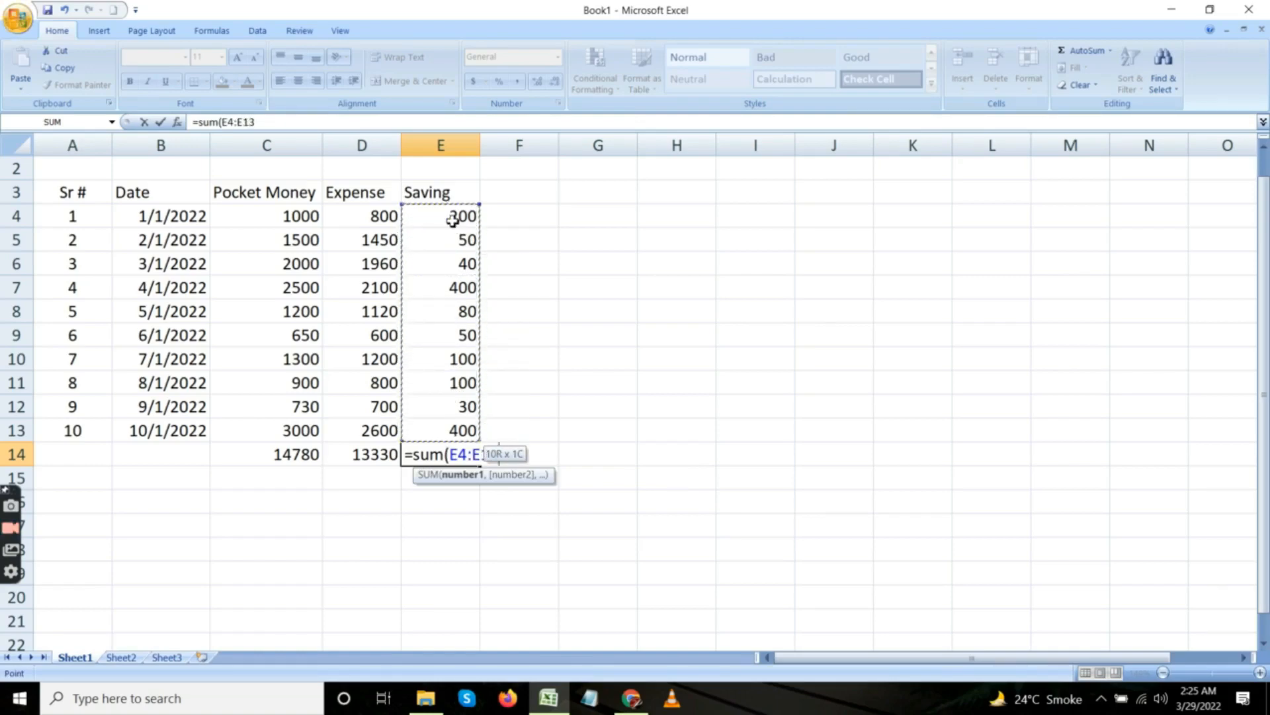
pyautogui.write(')')
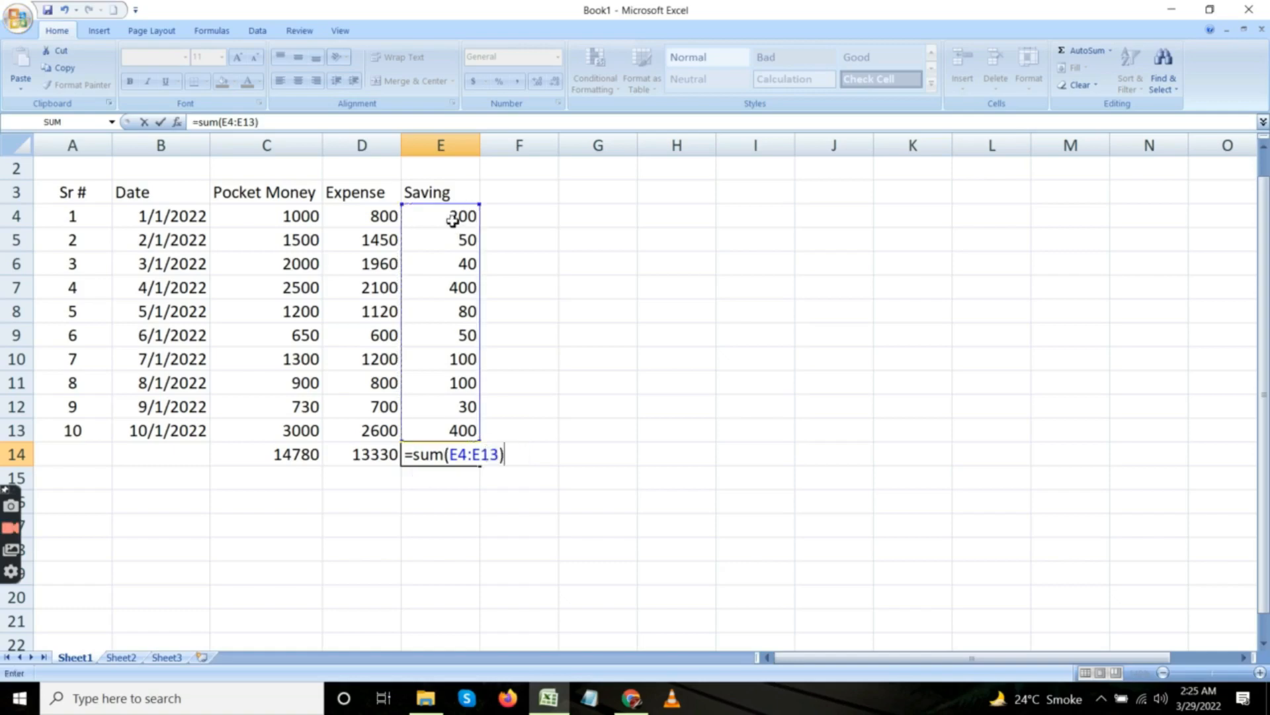
pyautogui.press('Return')
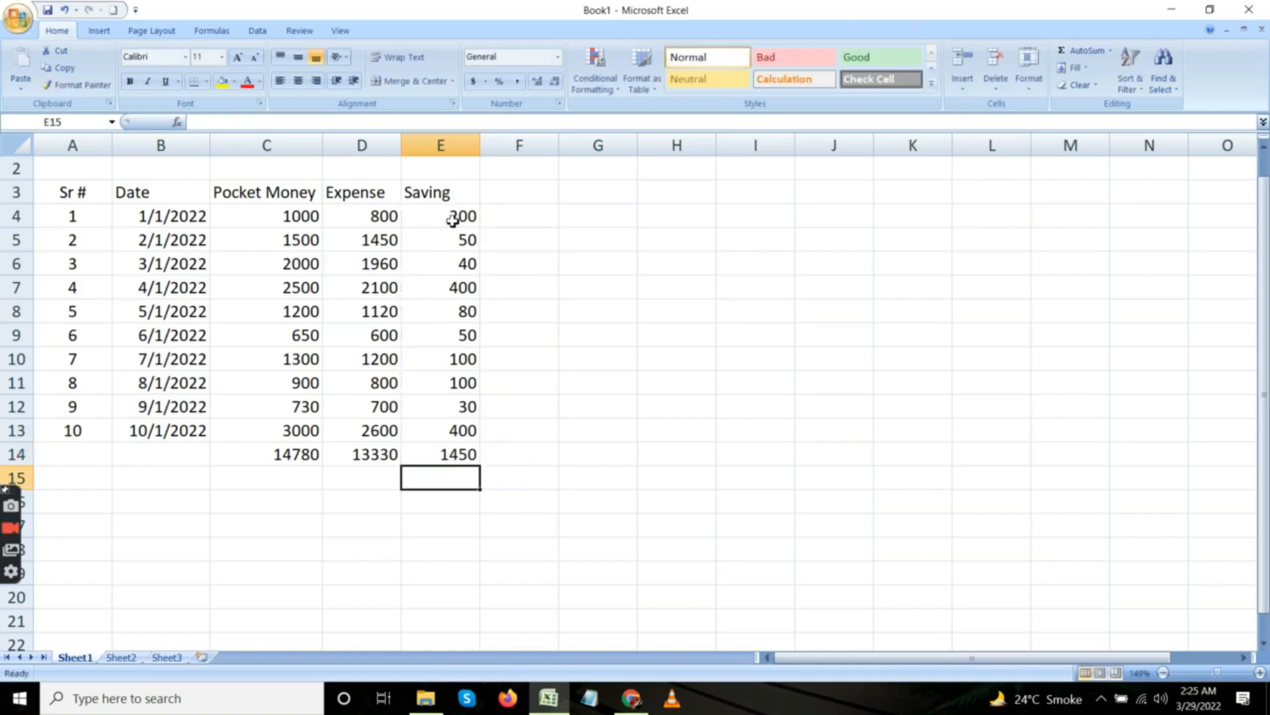
# Merge and center cells G4:H4 and enter the label Total Pocket Money in the merged cell.
pyautogui.click(583, 224)
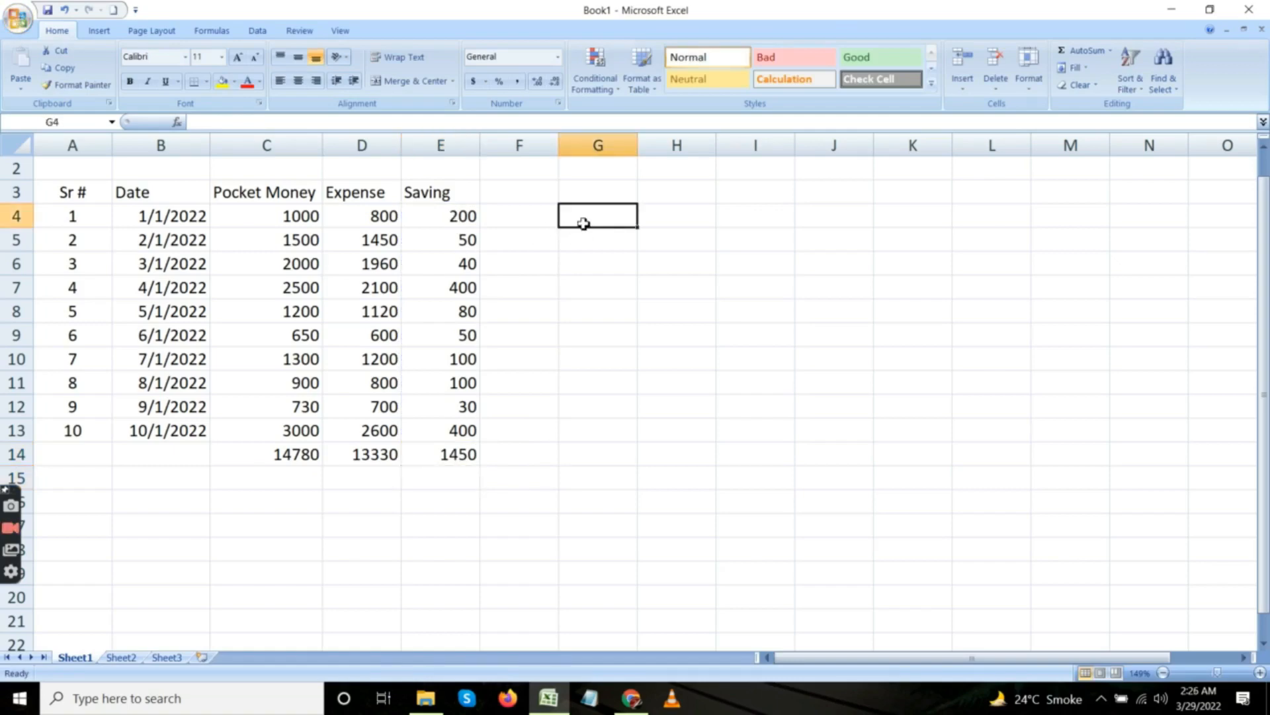
pyautogui.hotkey('shift', 'Right')
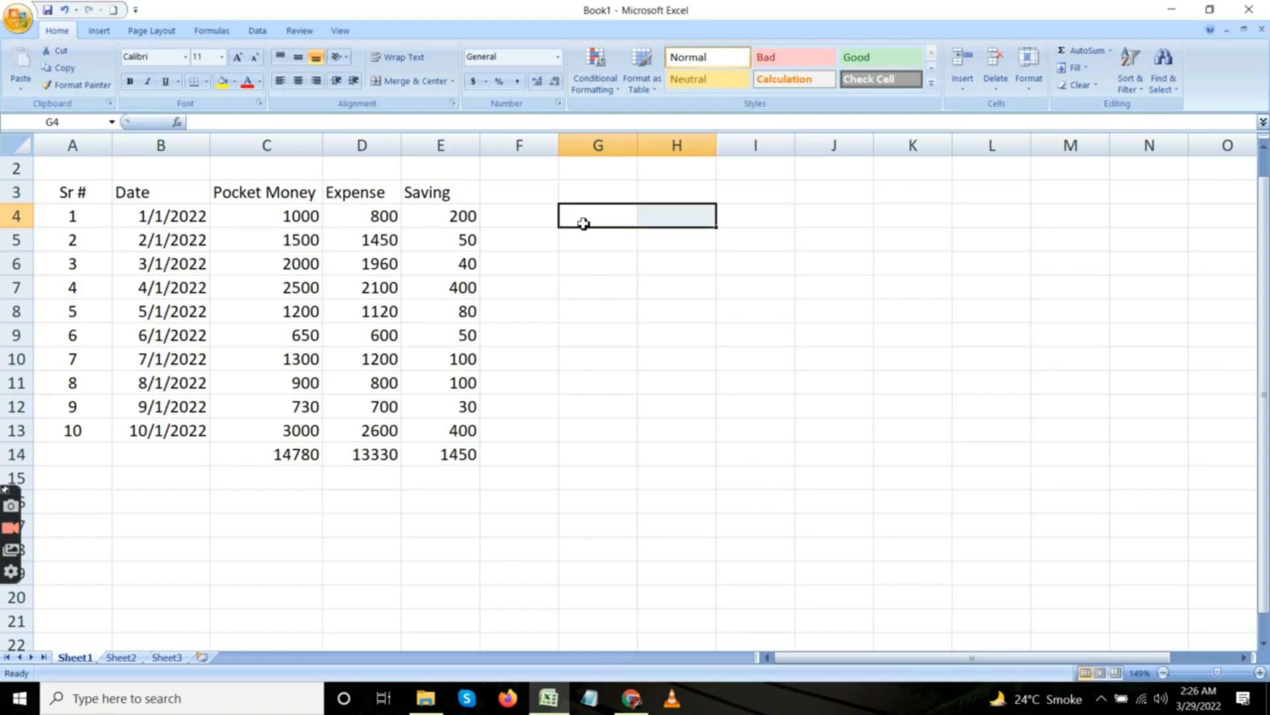
pyautogui.click(411, 83)
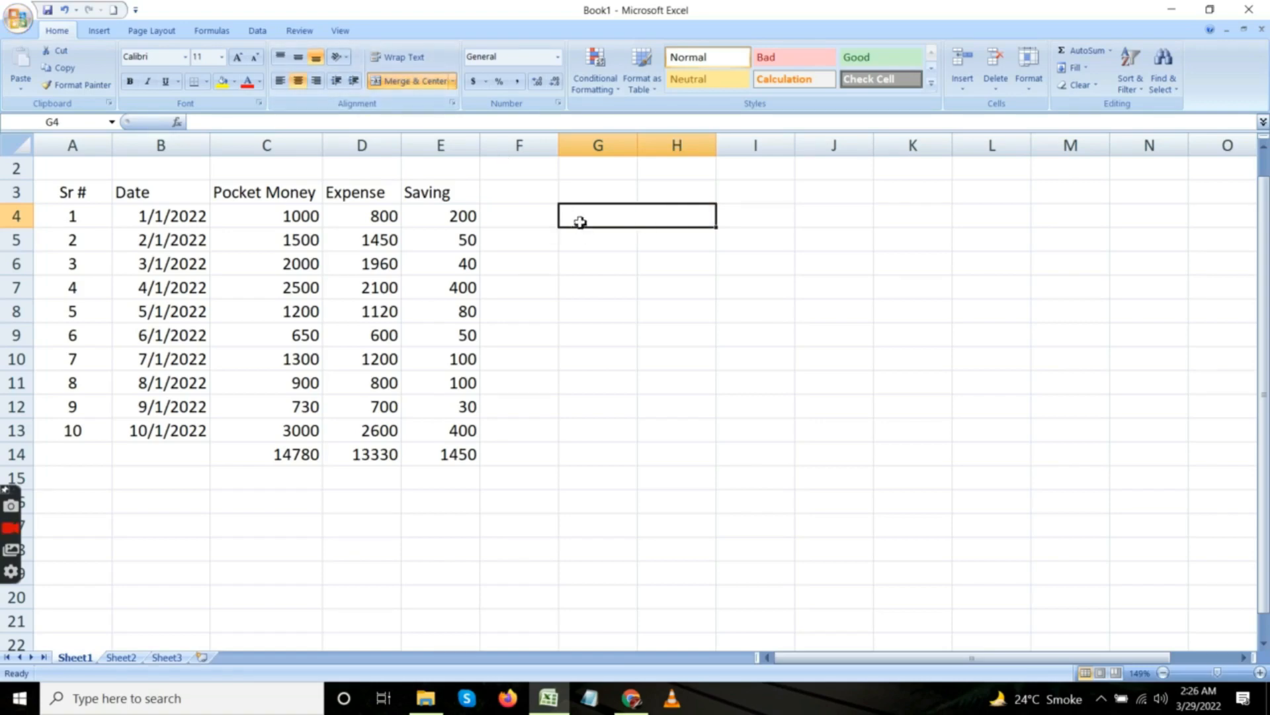
pyautogui.write('To')
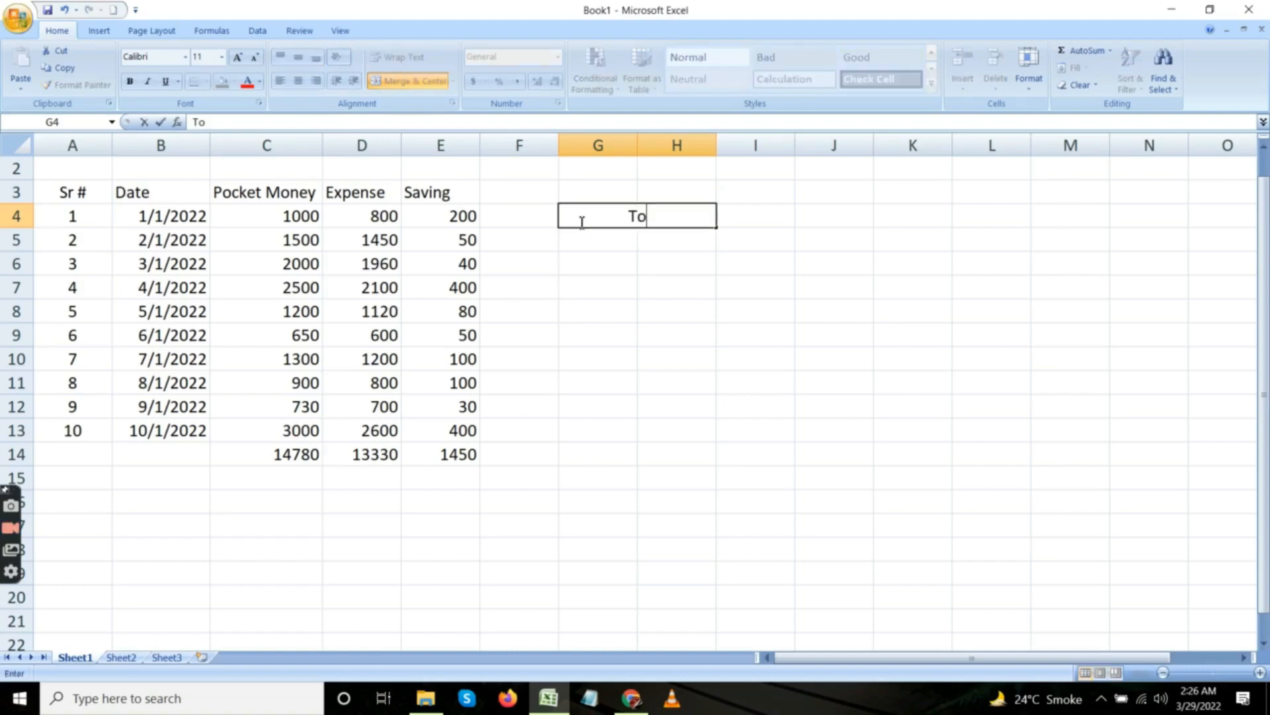
pyautogui.write('tal Pocket')
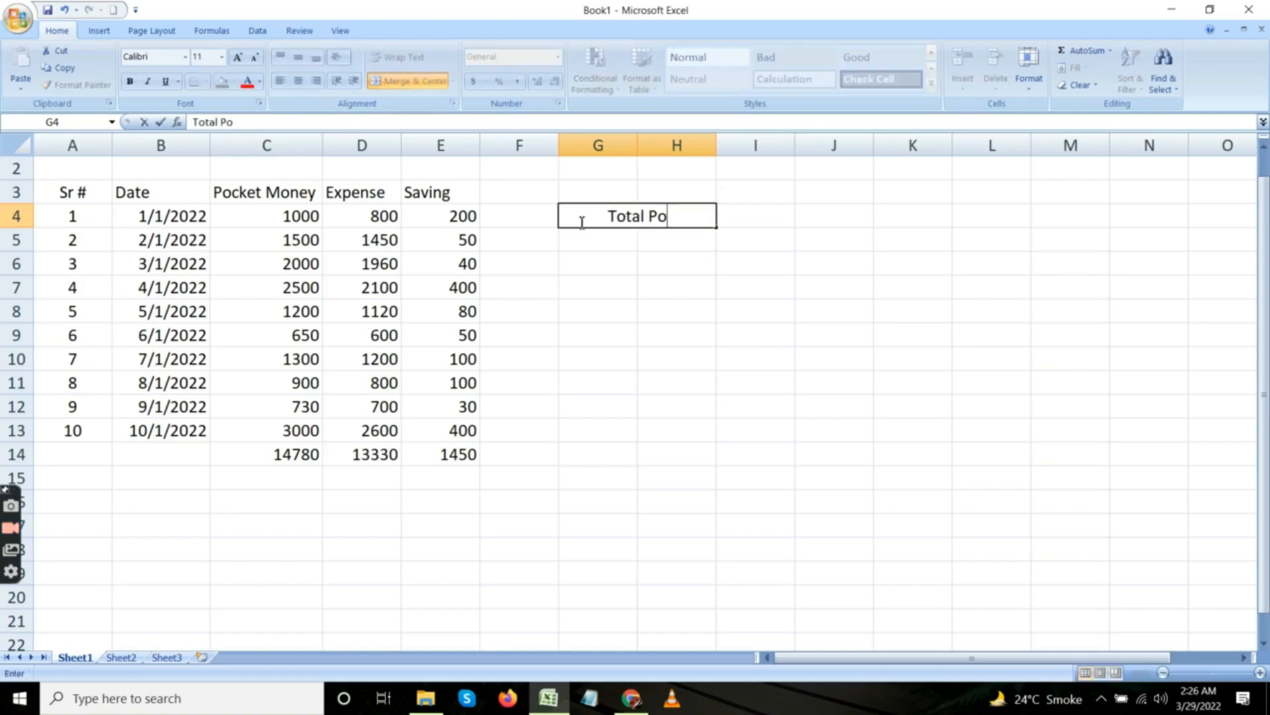
pyautogui.write('oney')
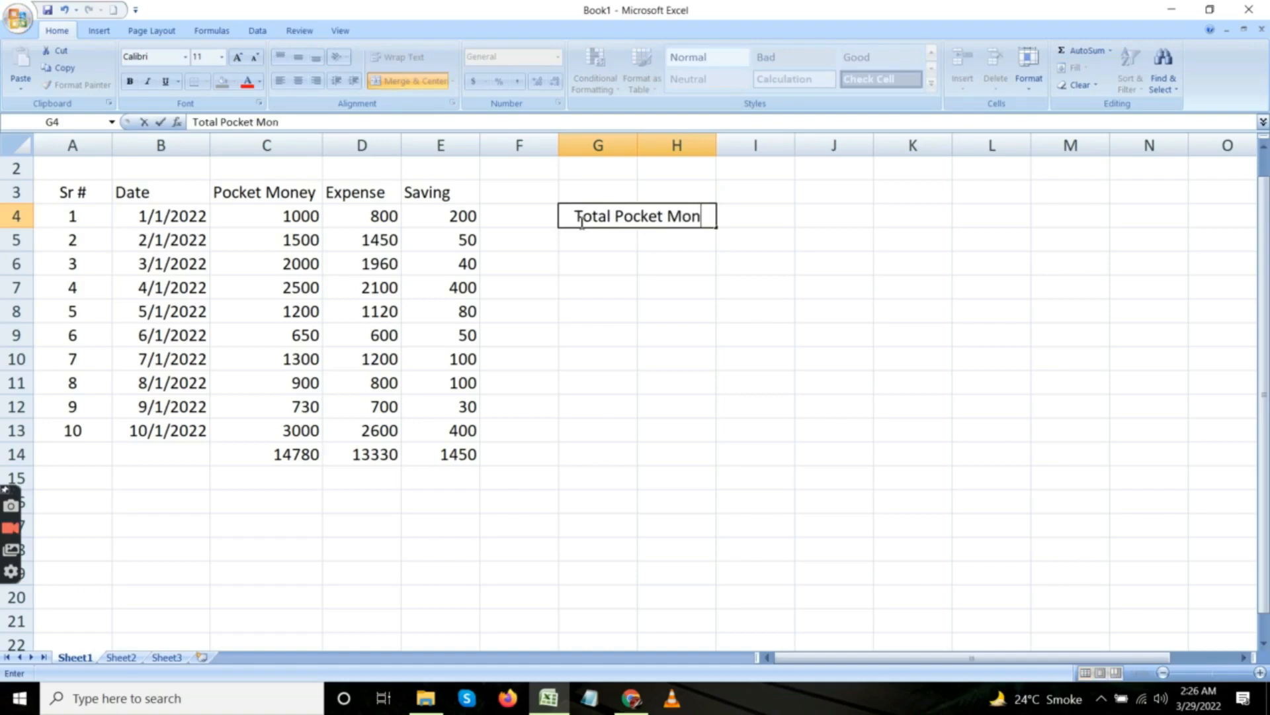
pyautogui.press('Return')
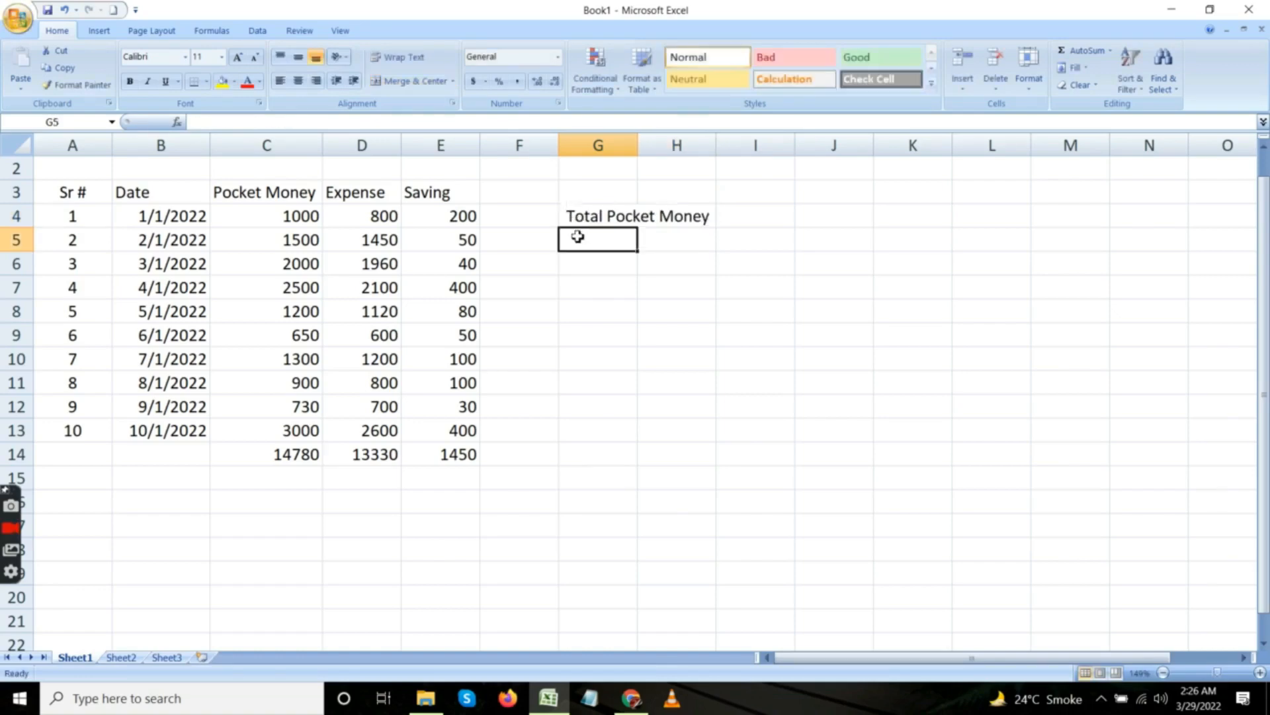
# Merge and center columns G and H separately in each of rows 5, 6, 7 and 8.
pyautogui.hotkey('shift', 'Right')
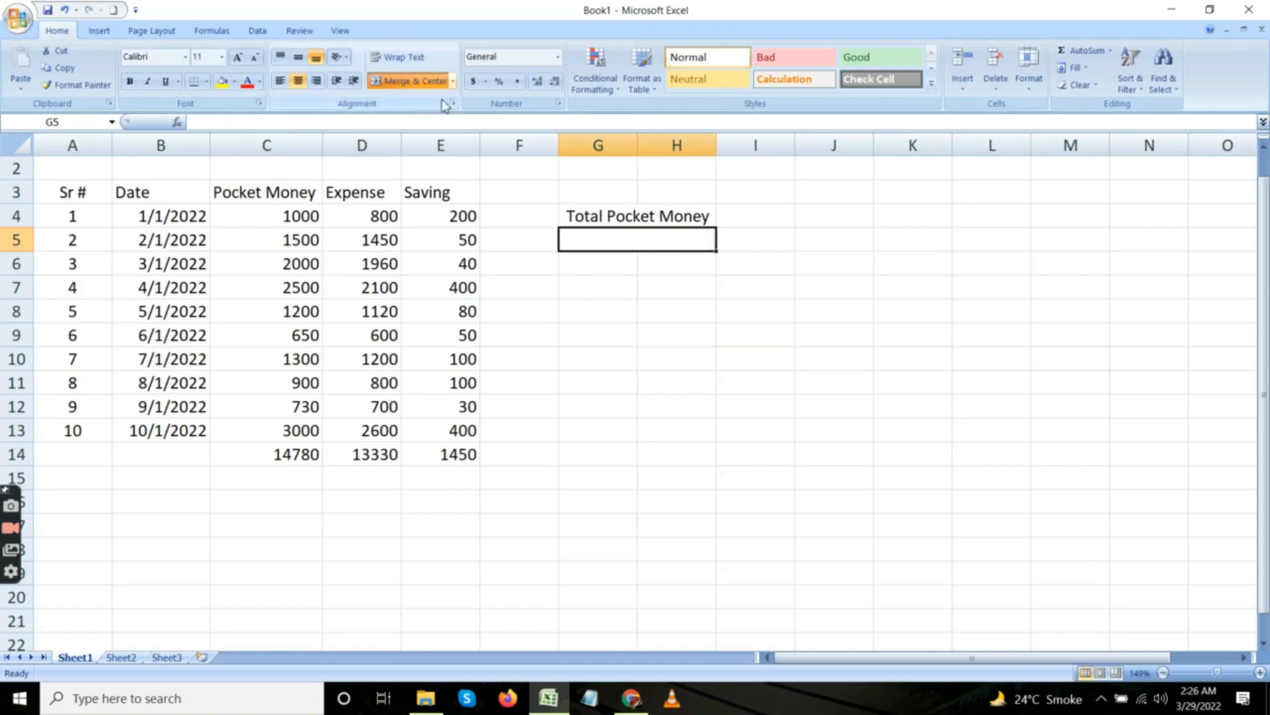
pyautogui.click(586, 263)
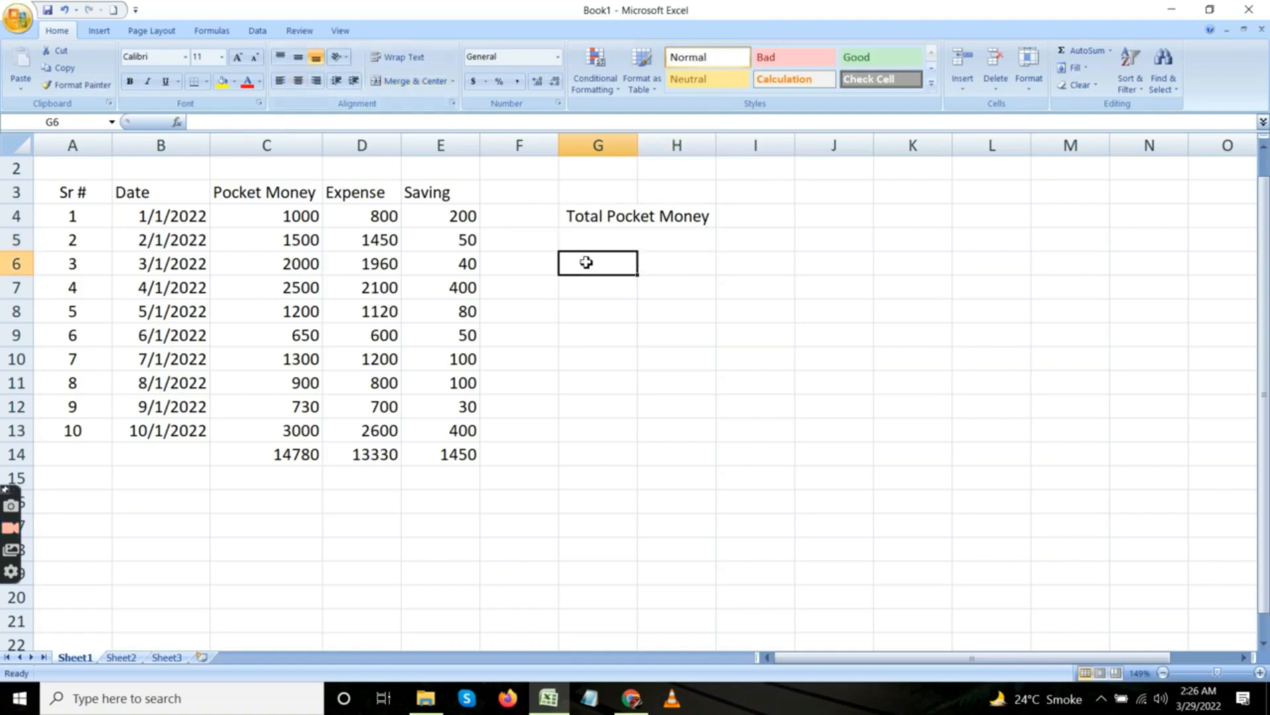
pyautogui.hotkey('shift', 'Right')
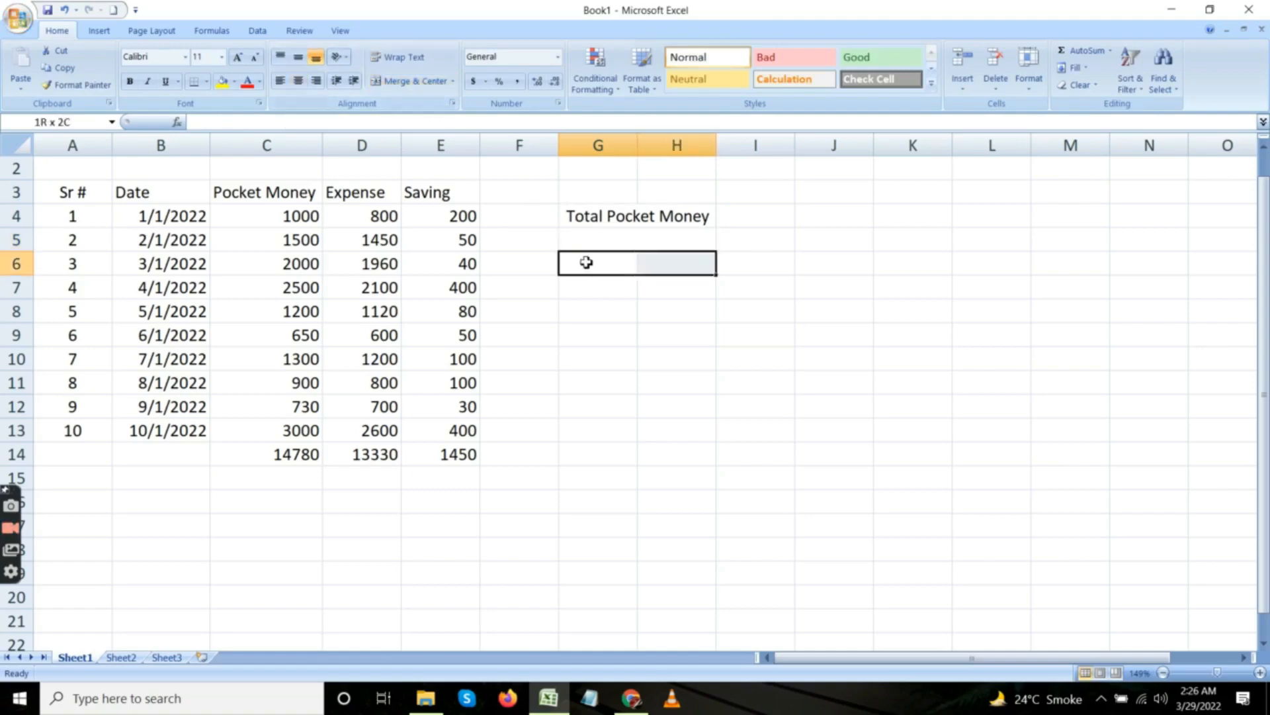
pyautogui.click(438, 86)
pyautogui.click(571, 298)
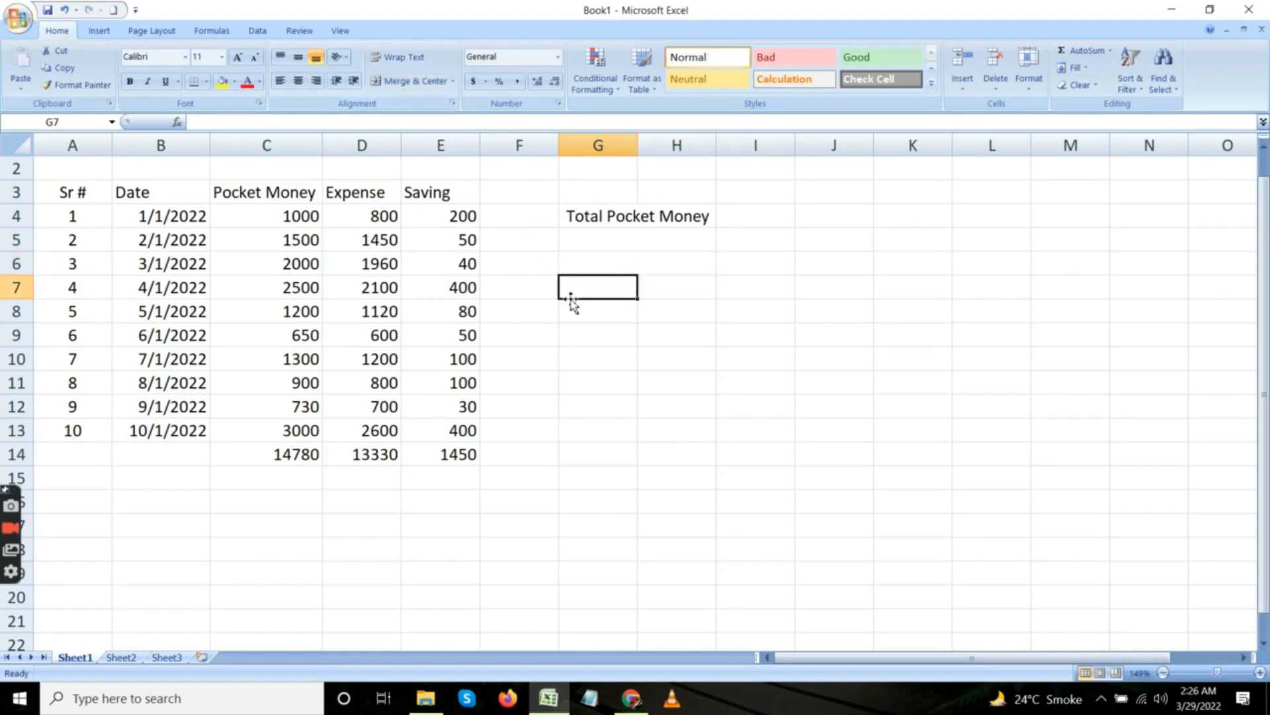
pyautogui.hotkey('shift', 'Right')
pyautogui.click(421, 82)
pyautogui.click(581, 315)
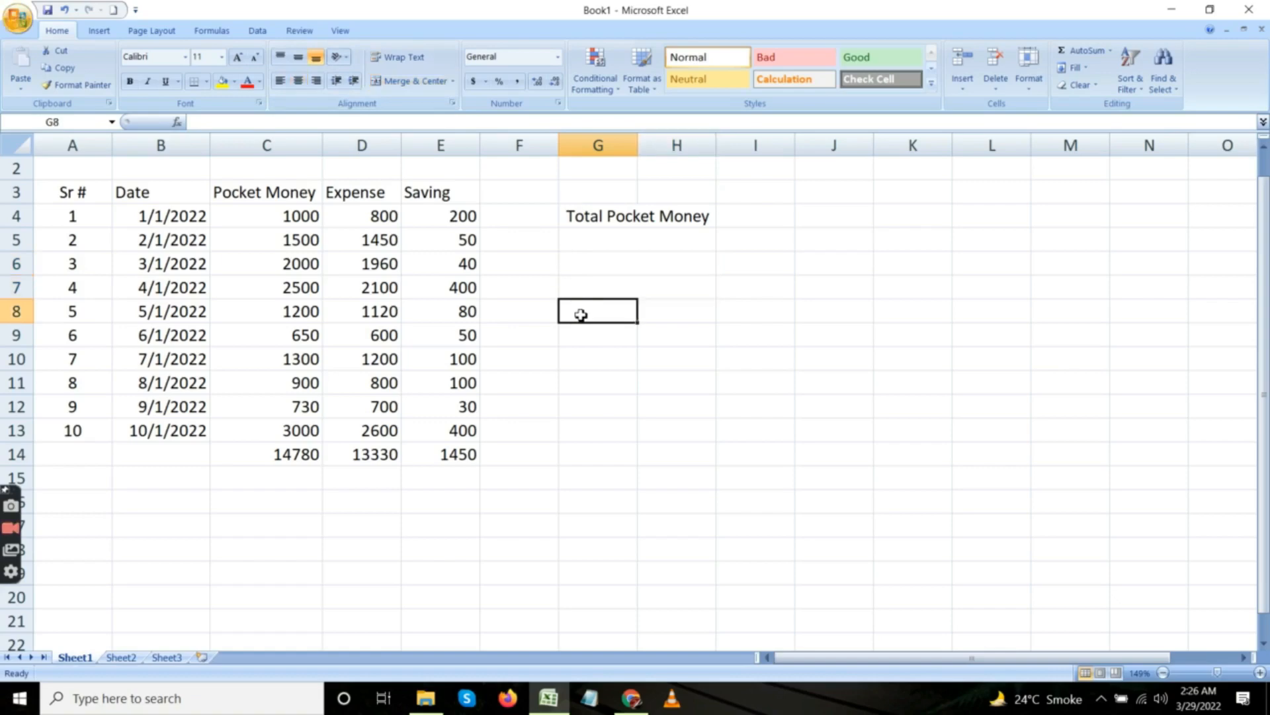
pyautogui.hotkey('shift', 'Right')
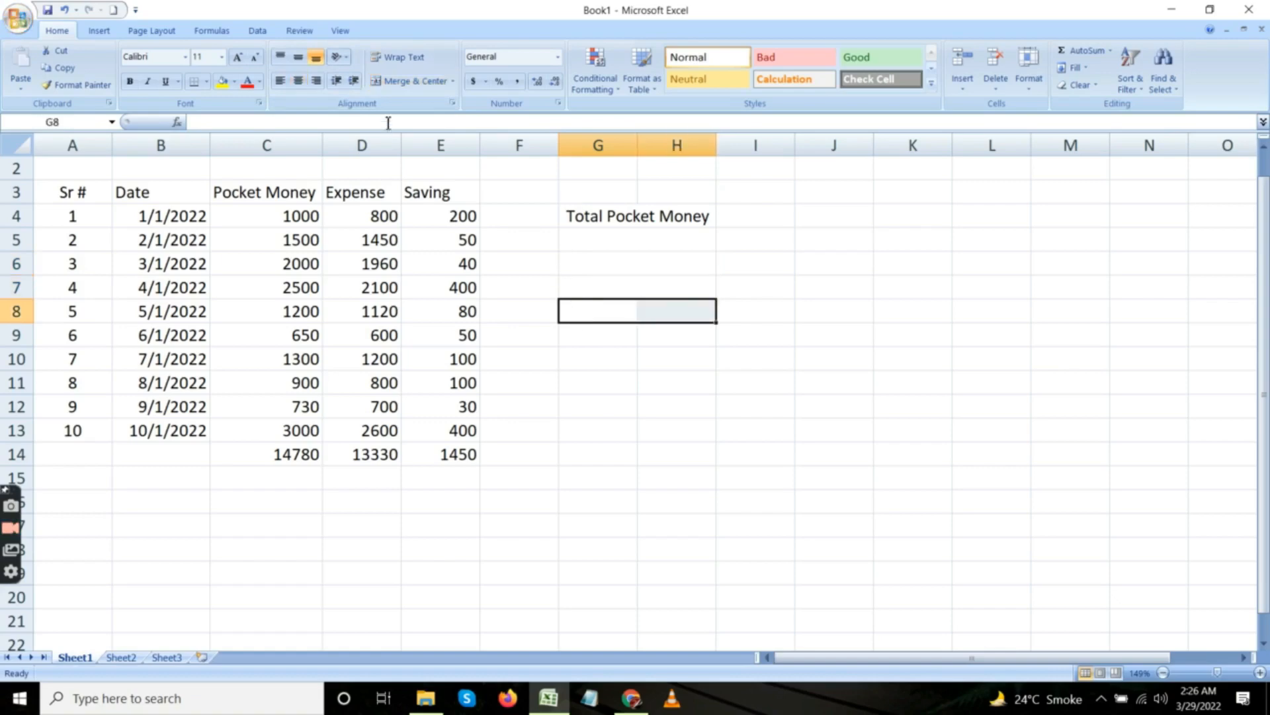
pyautogui.click(411, 90)
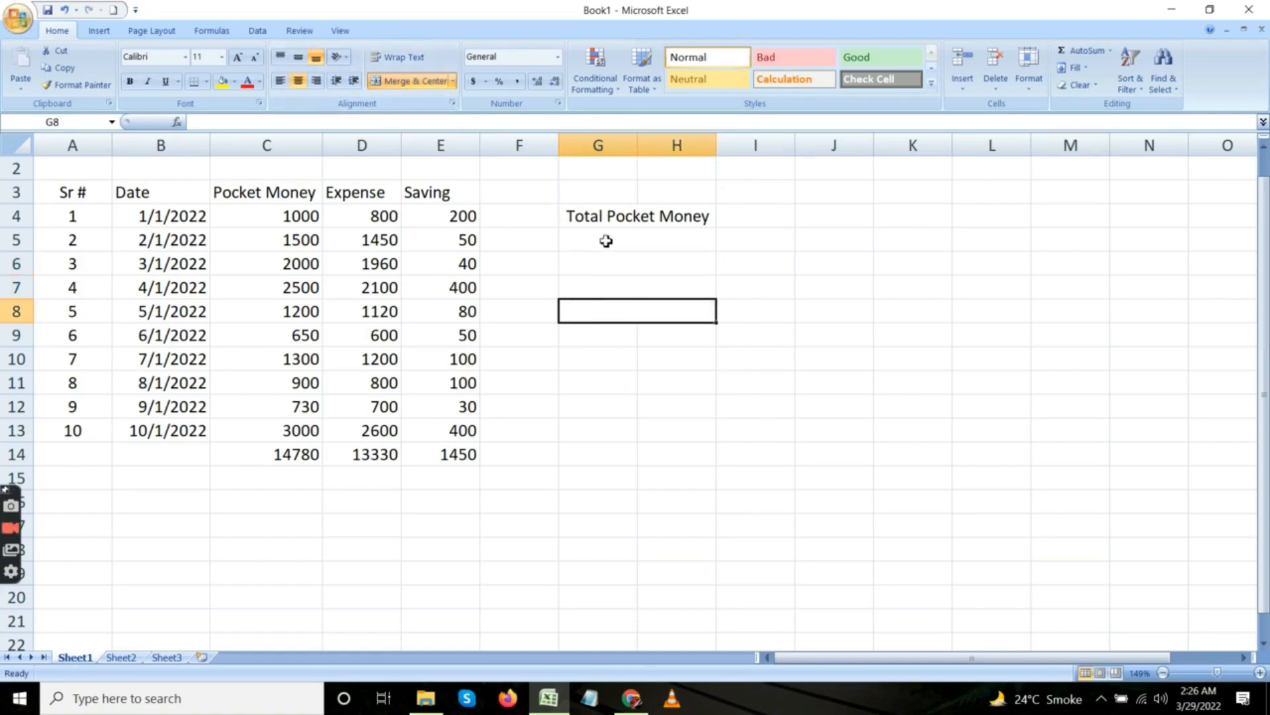
# Enter the label Total Expense in the merged cell G6.
pyautogui.click(608, 265)
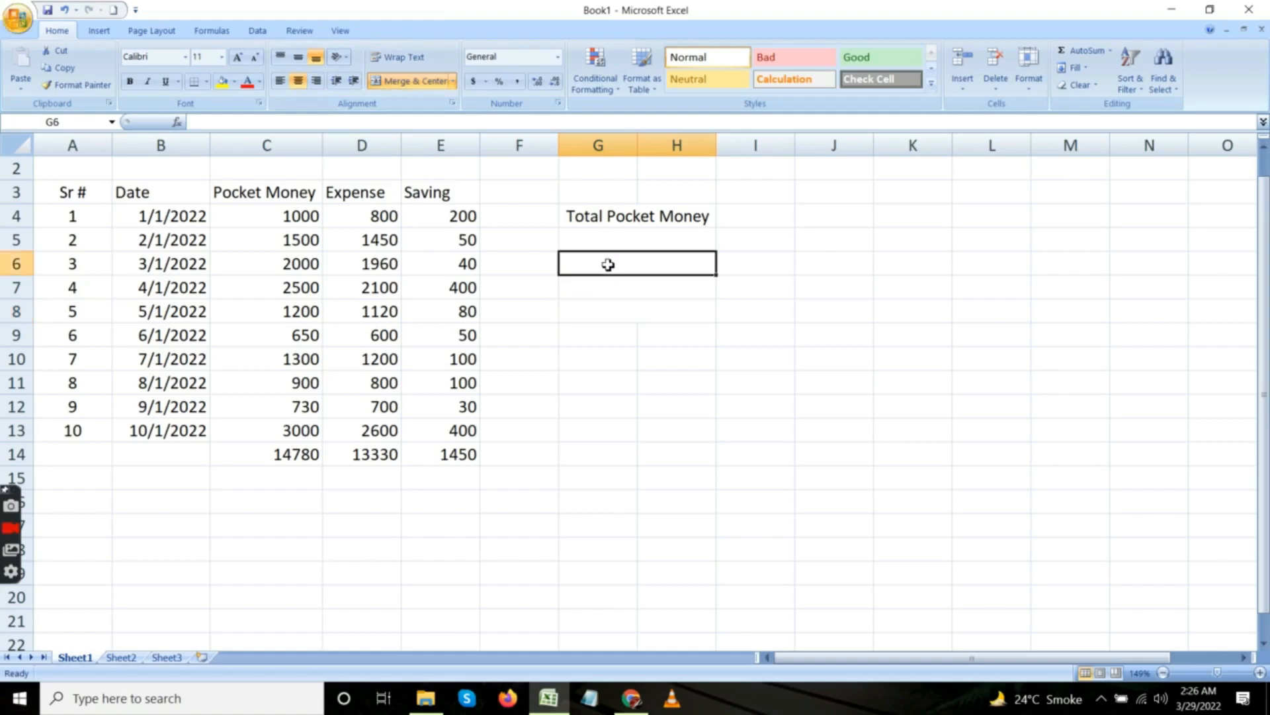
pyautogui.write('Total')
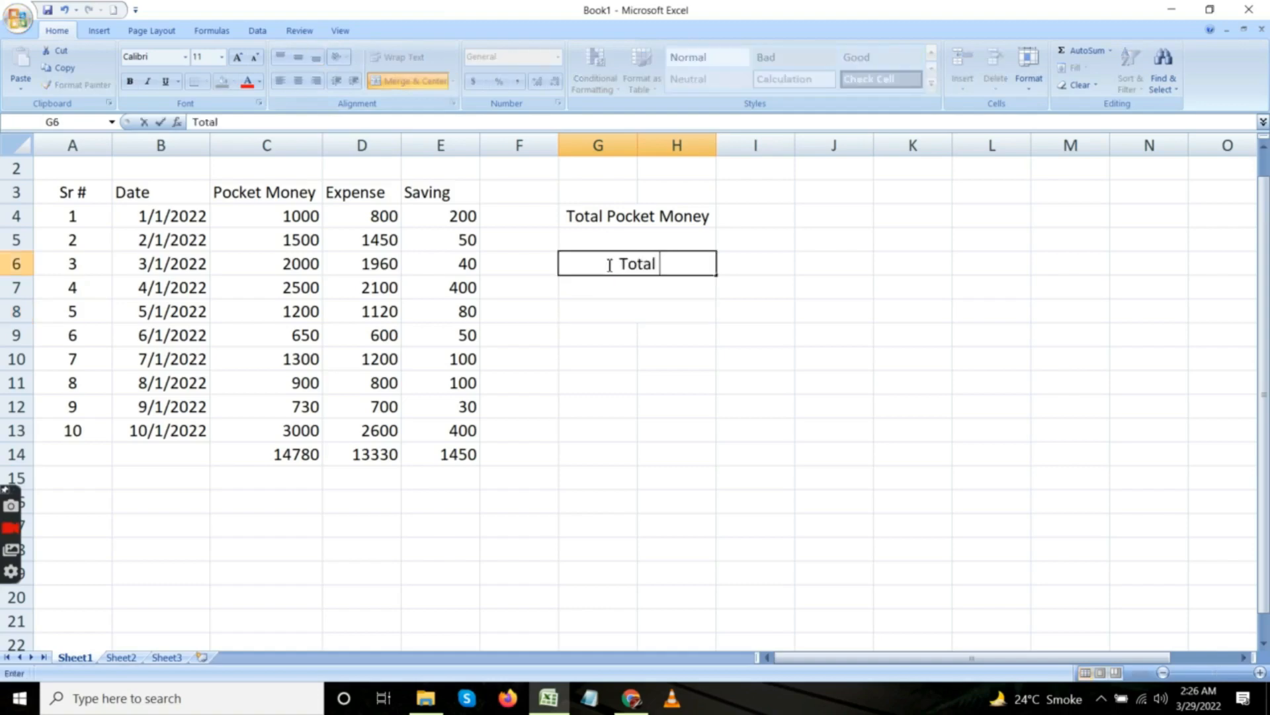
pyautogui.write(' Expe')
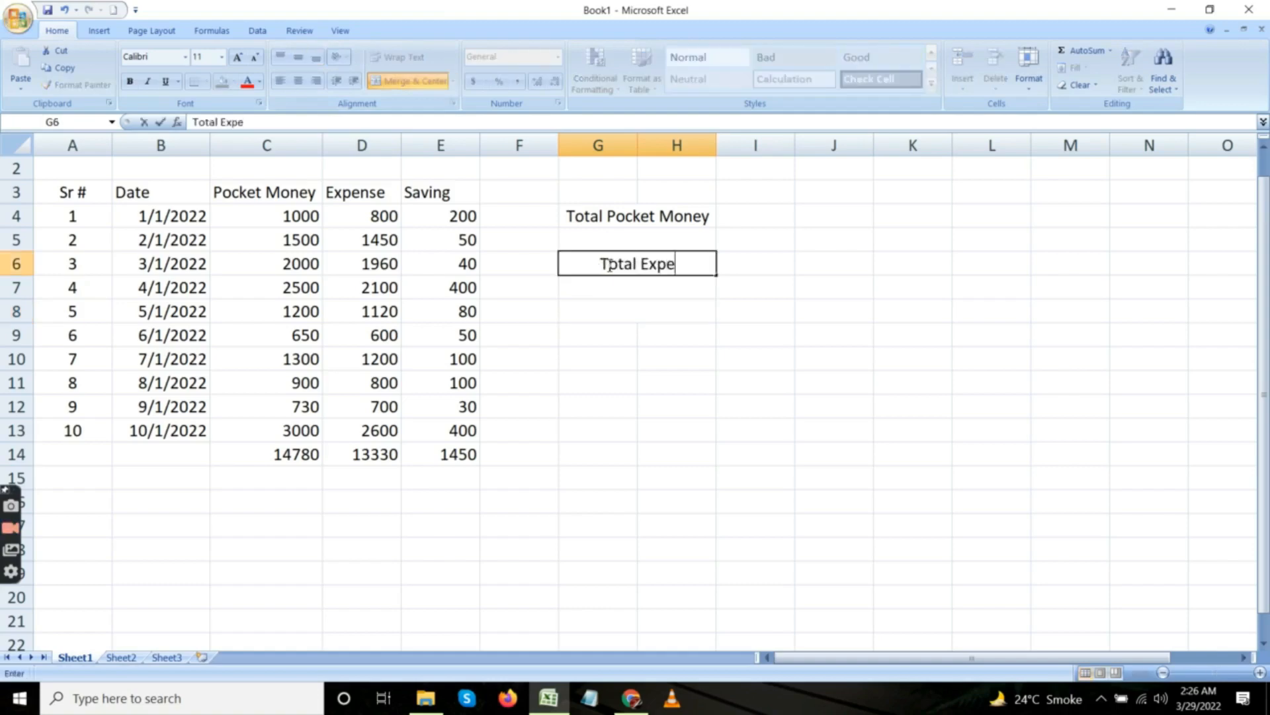
pyautogui.write('nse')
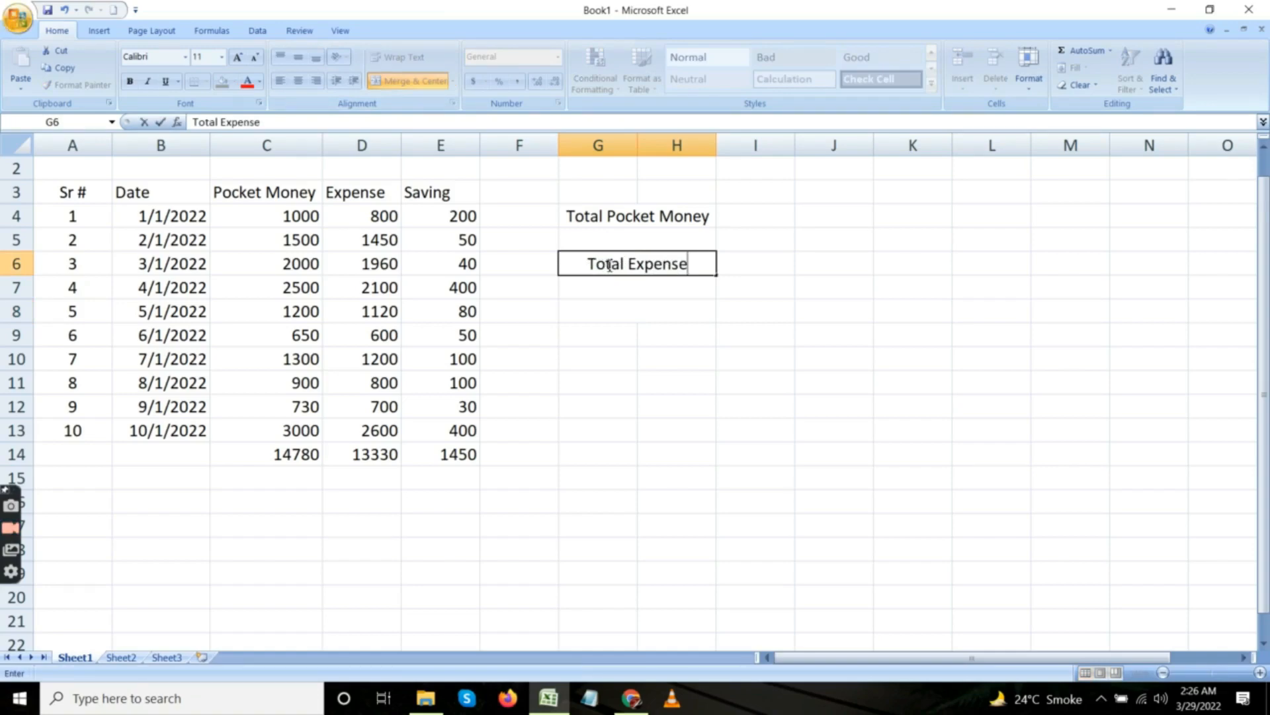
pyautogui.press('Return')
# Enter the label Total Saving in the merged cell G8, and merge and center cells G9:H9 below it.
pyautogui.click(604, 310)
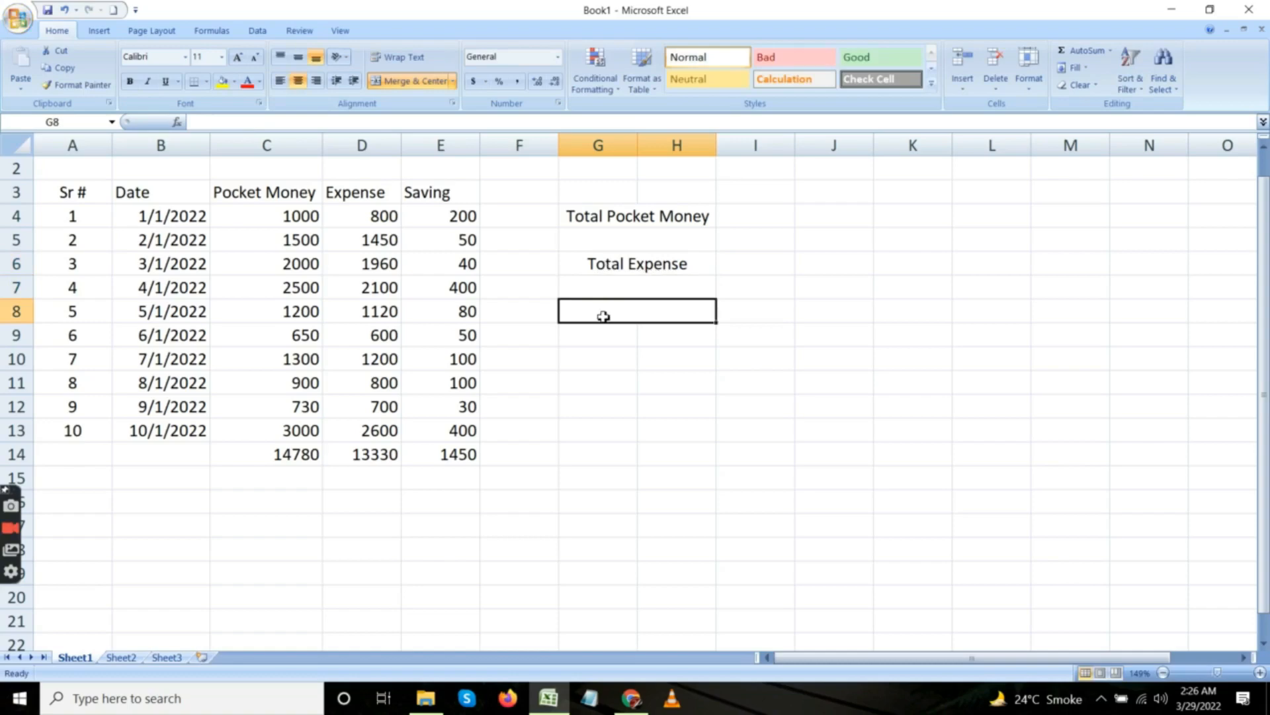
pyautogui.write('S')
pyautogui.press('BackSpace')
pyautogui.write('Total Saving')
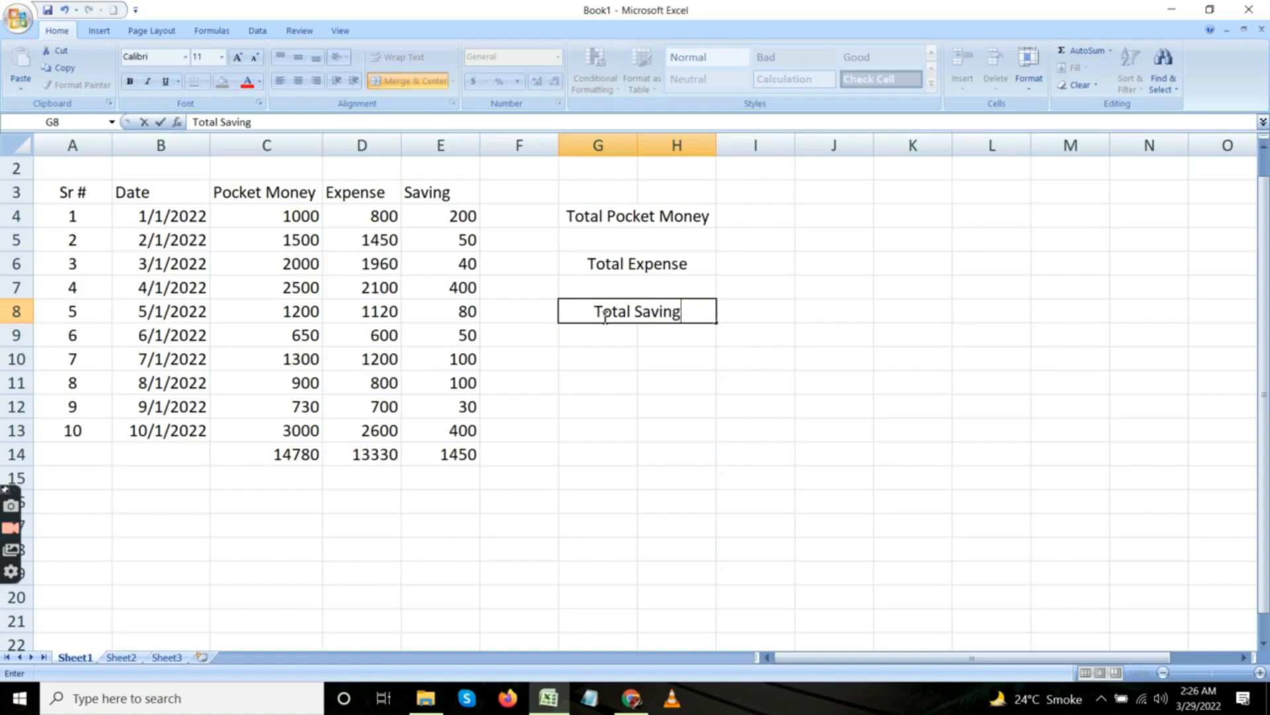
pyautogui.press('Return')
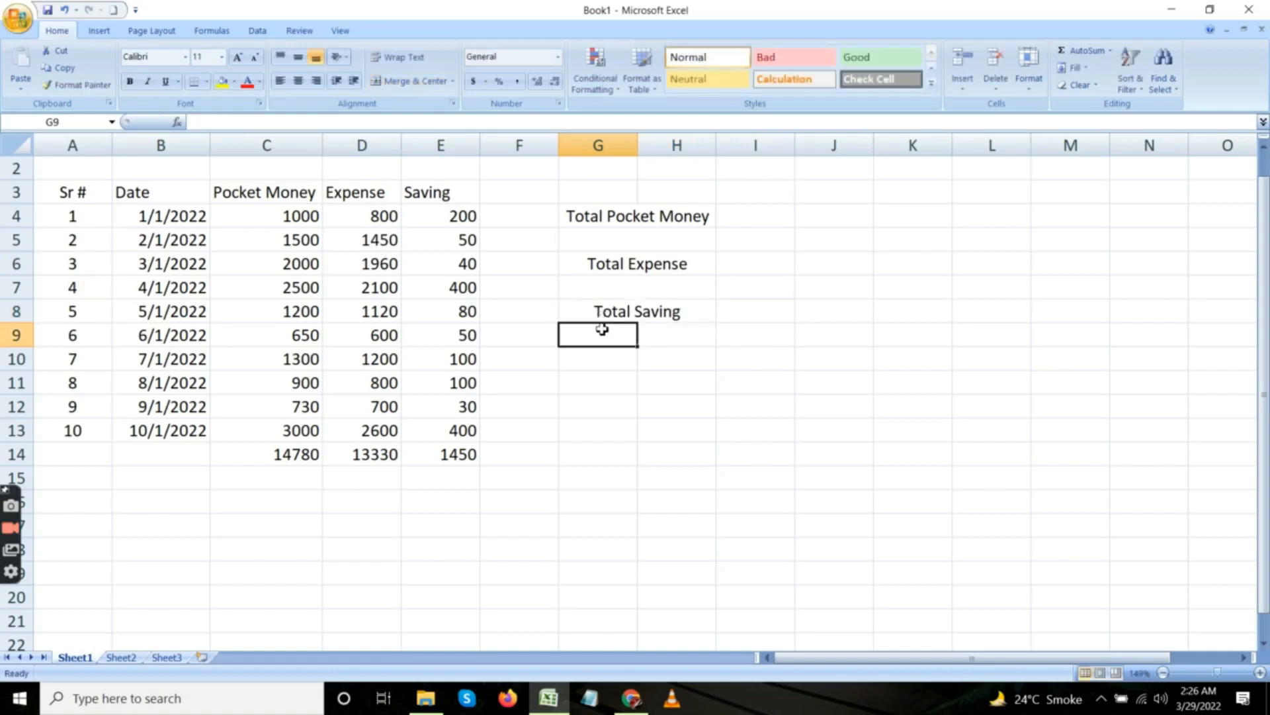
pyautogui.hotkey('shift', 'Right')
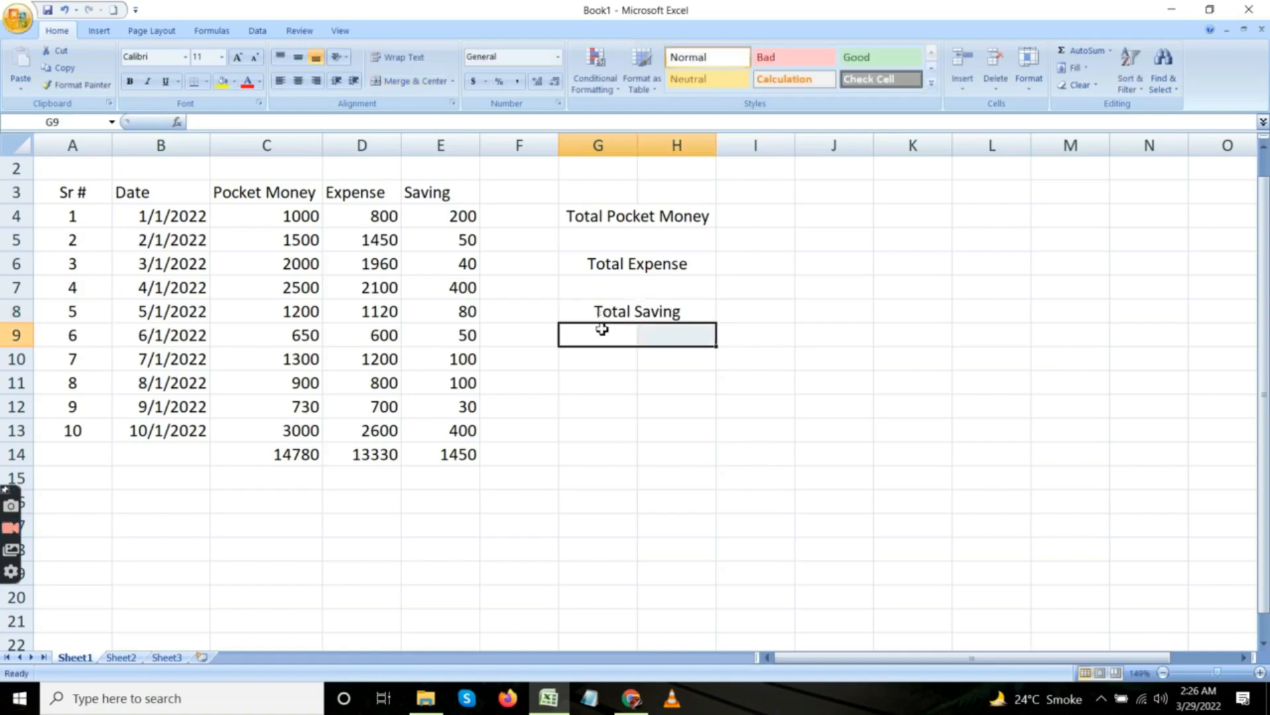
pyautogui.click(415, 87)
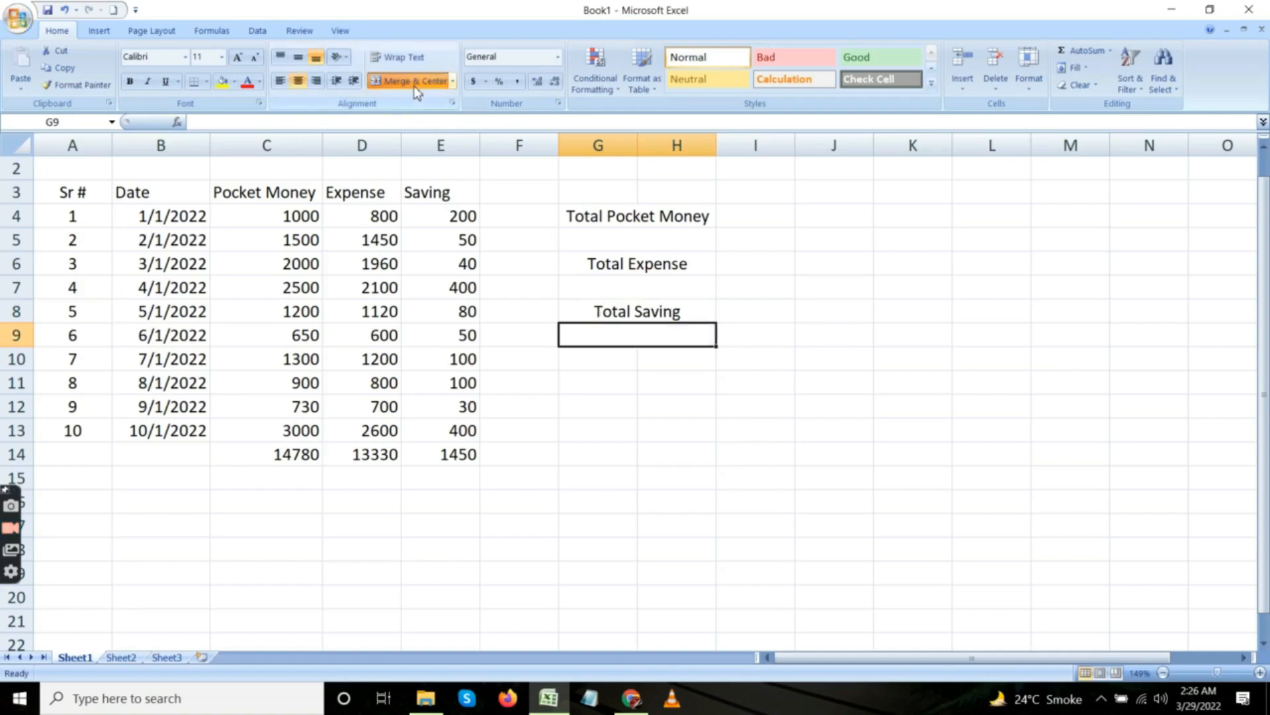
# Link the merged cell G5 under Total Pocket Money to the Pocket Money column total with =C14.
pyautogui.click(636, 243)
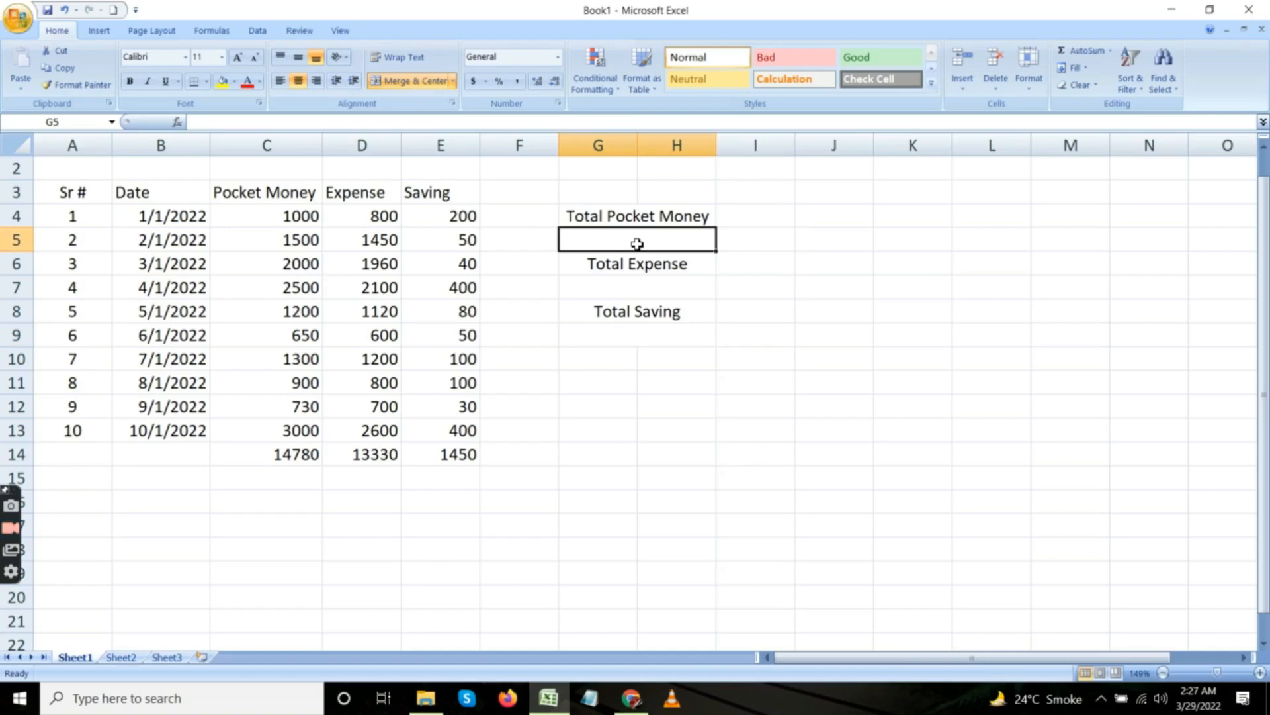
pyautogui.click(309, 453)
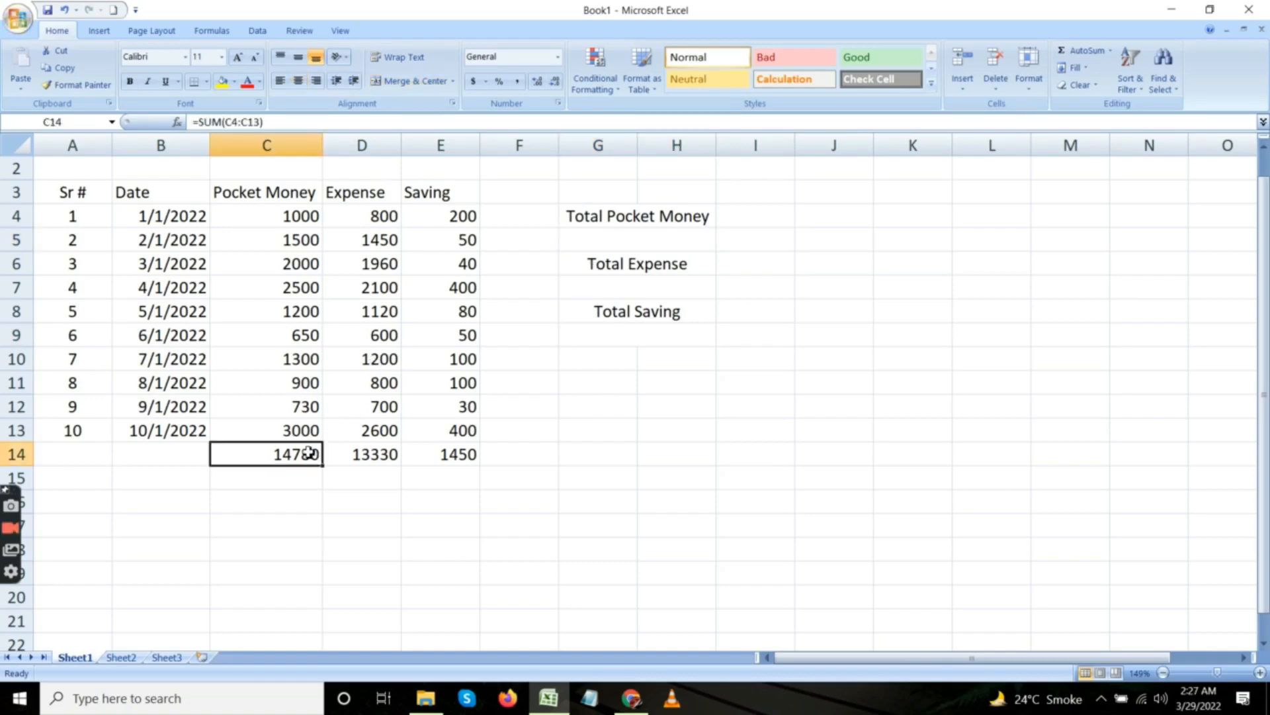
pyautogui.click(616, 248)
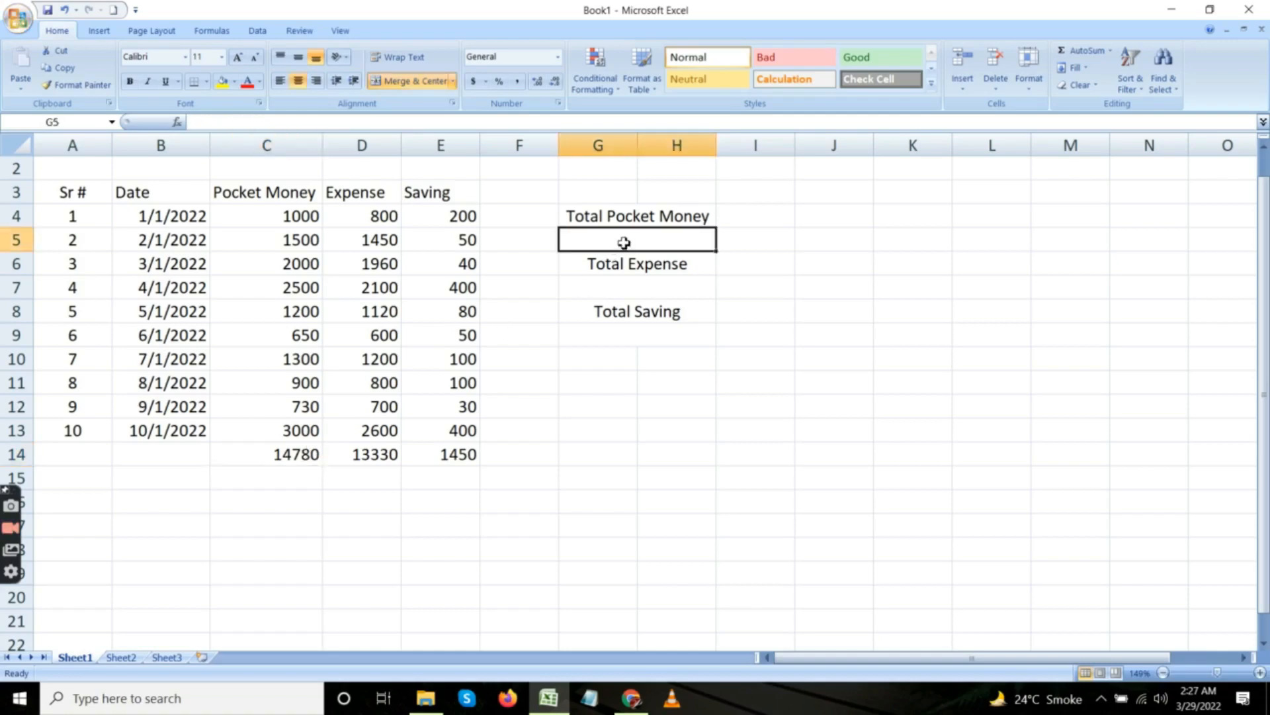
pyautogui.write('=')
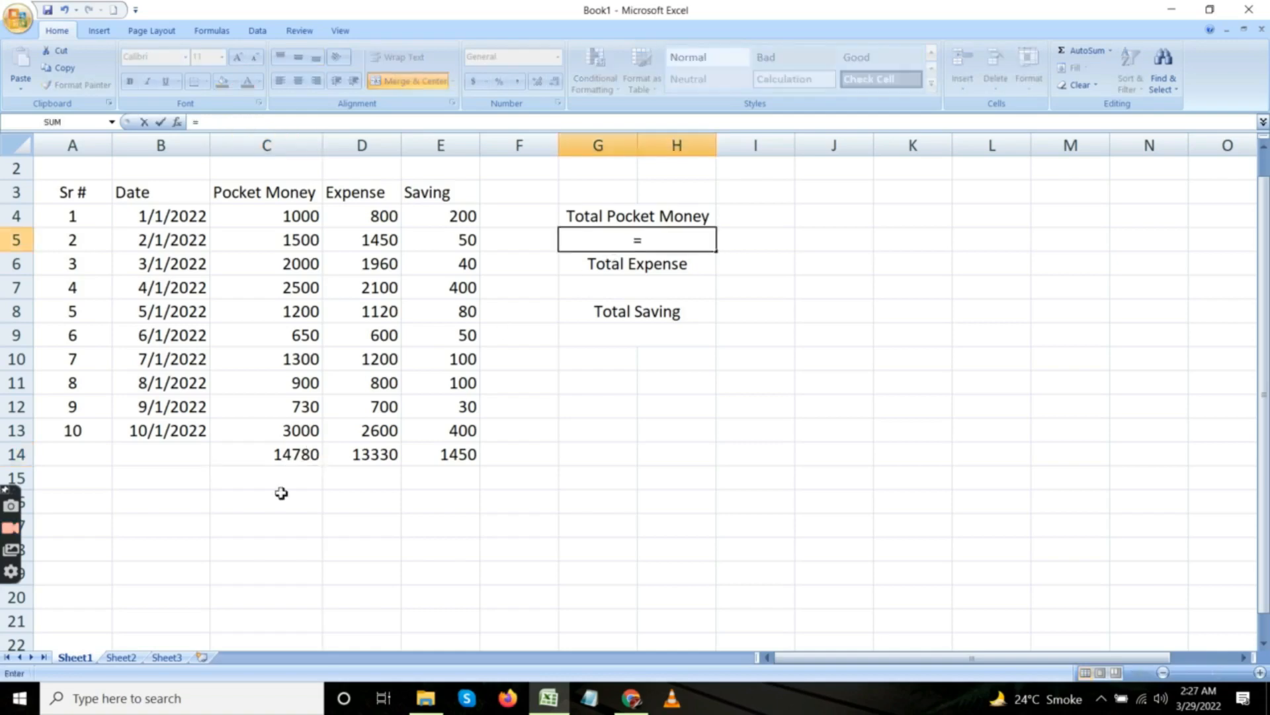
pyautogui.click(278, 462)
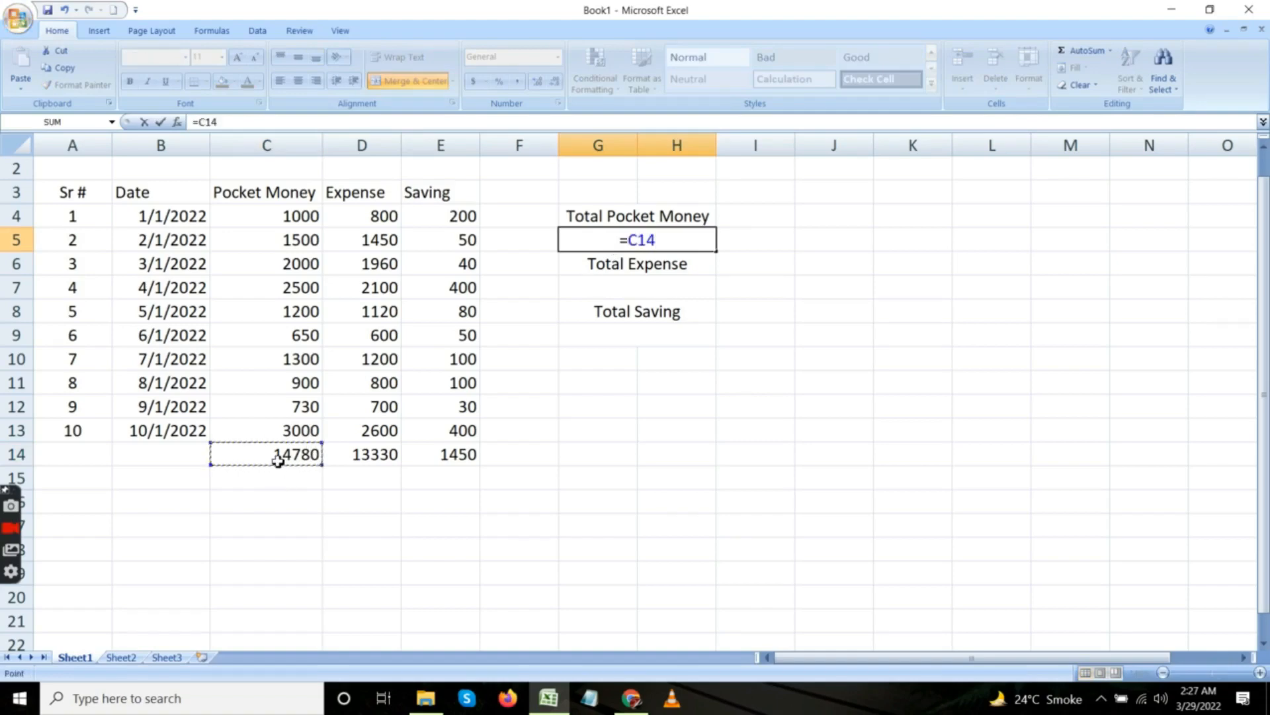
pyautogui.press('Return')
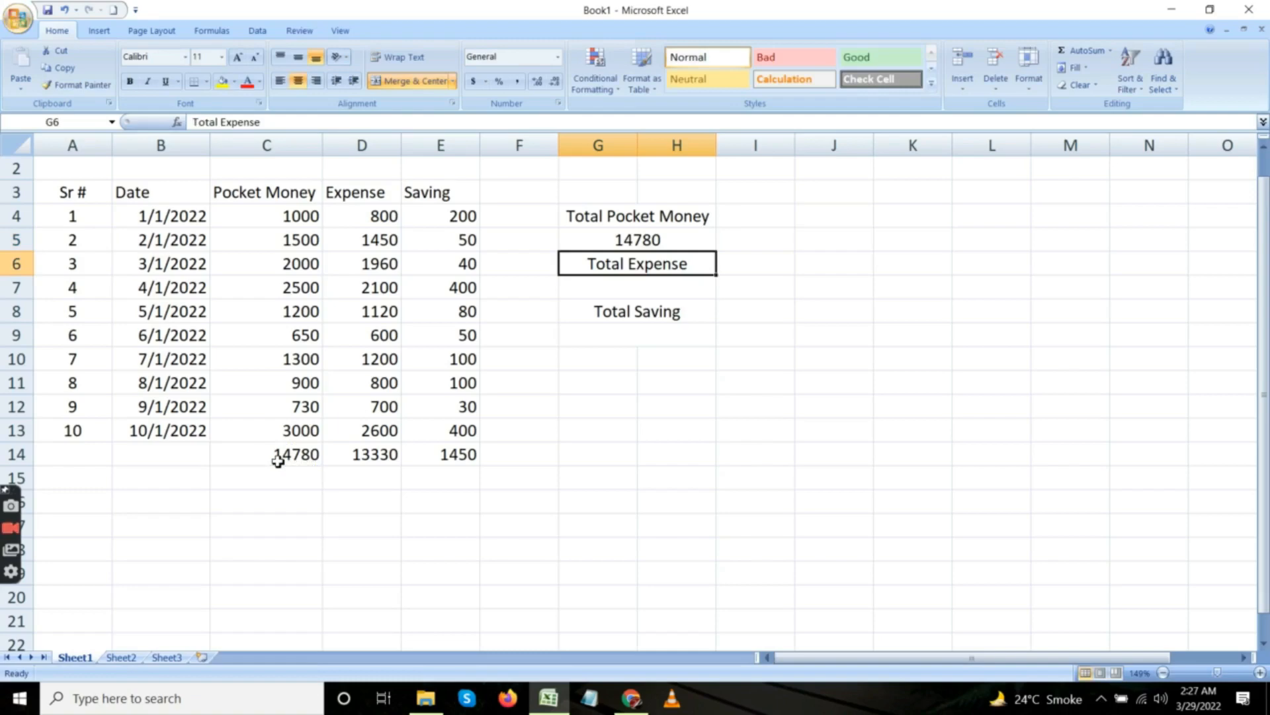
# Link the merged cell G7 under Total Expense to the Expense column total with =D14.
pyautogui.click(589, 292)
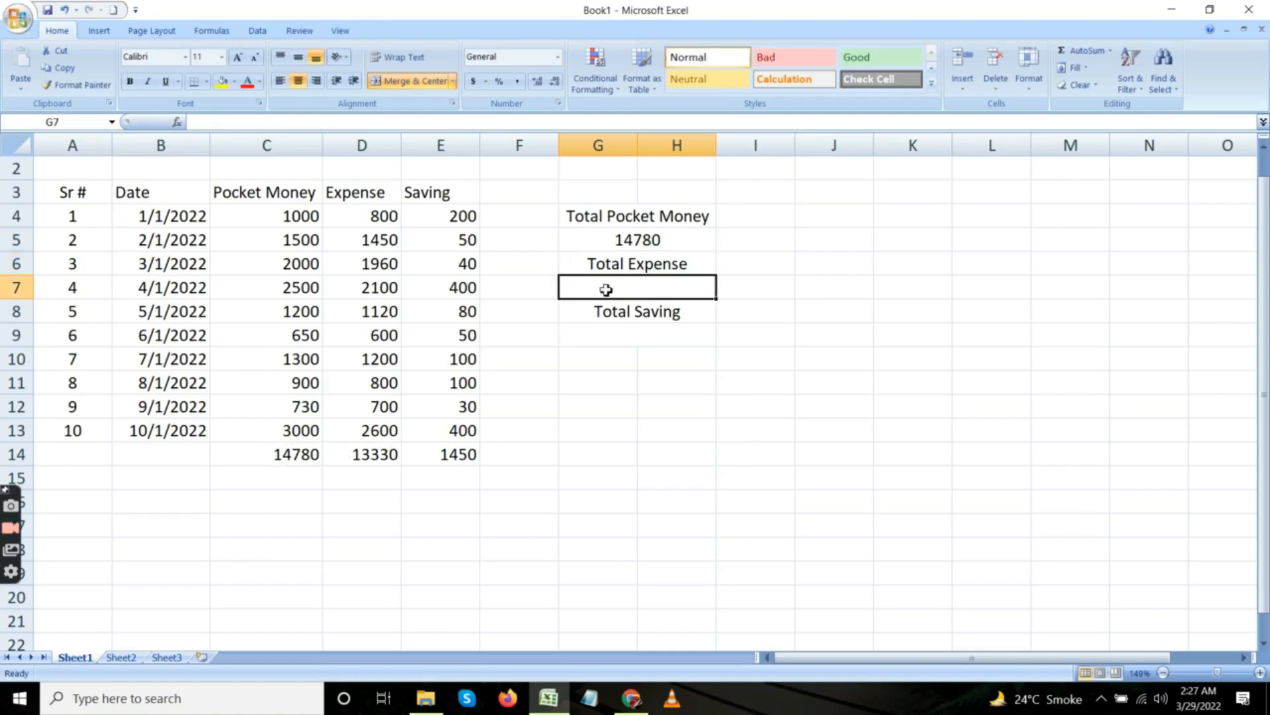
pyautogui.write('=')
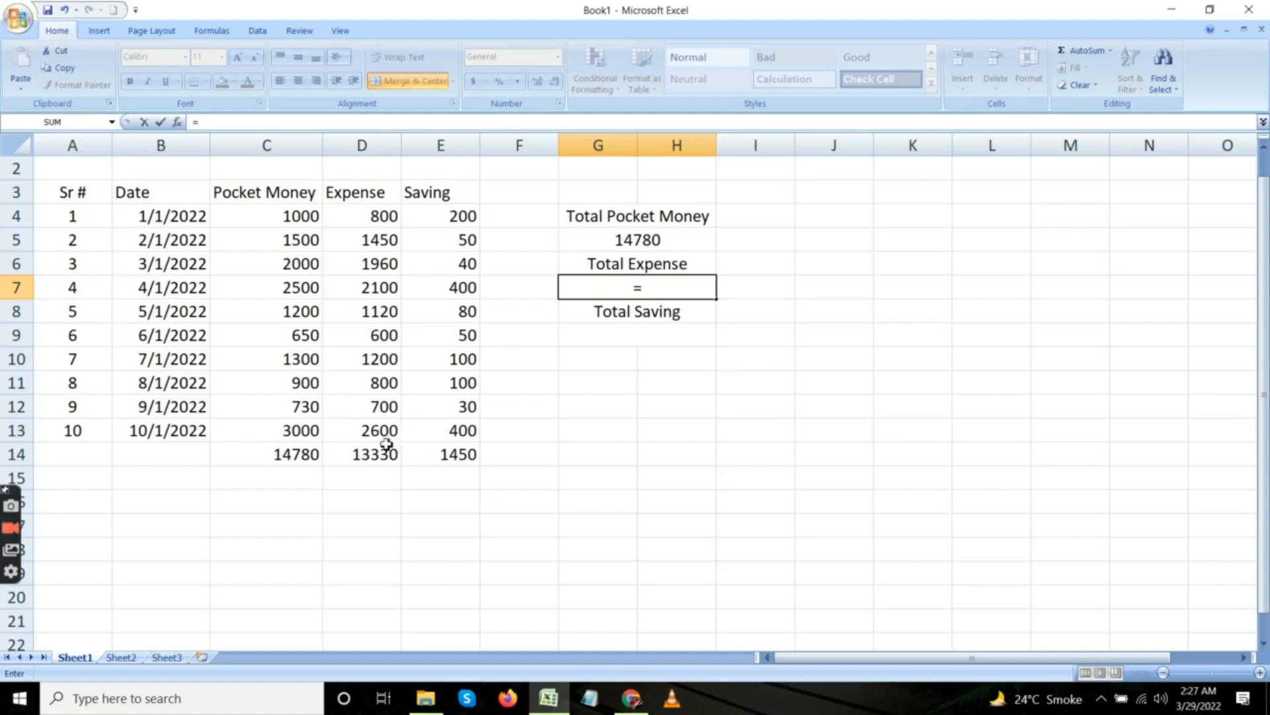
pyautogui.click(371, 458)
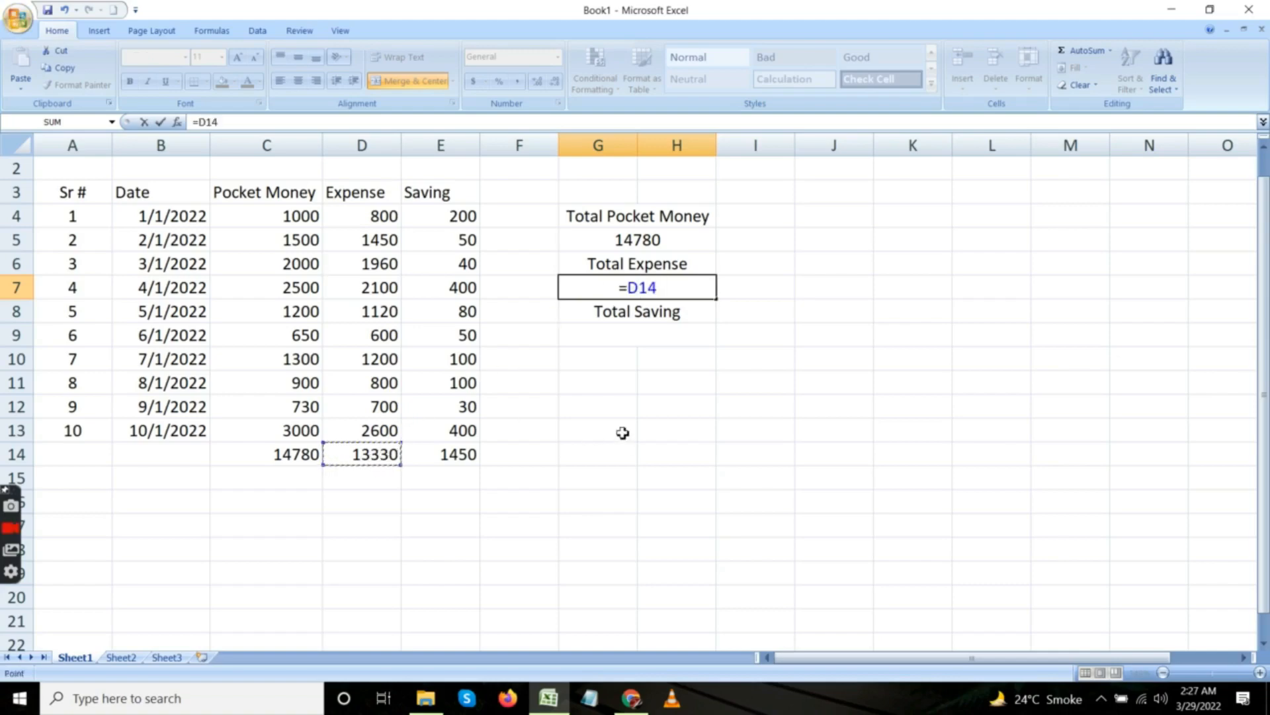
pyautogui.press('Return')
# Calculate the total saving in merged cell G9 with =G5-G7 and compare it with the Saving column total in E14.
pyautogui.click(653, 339)
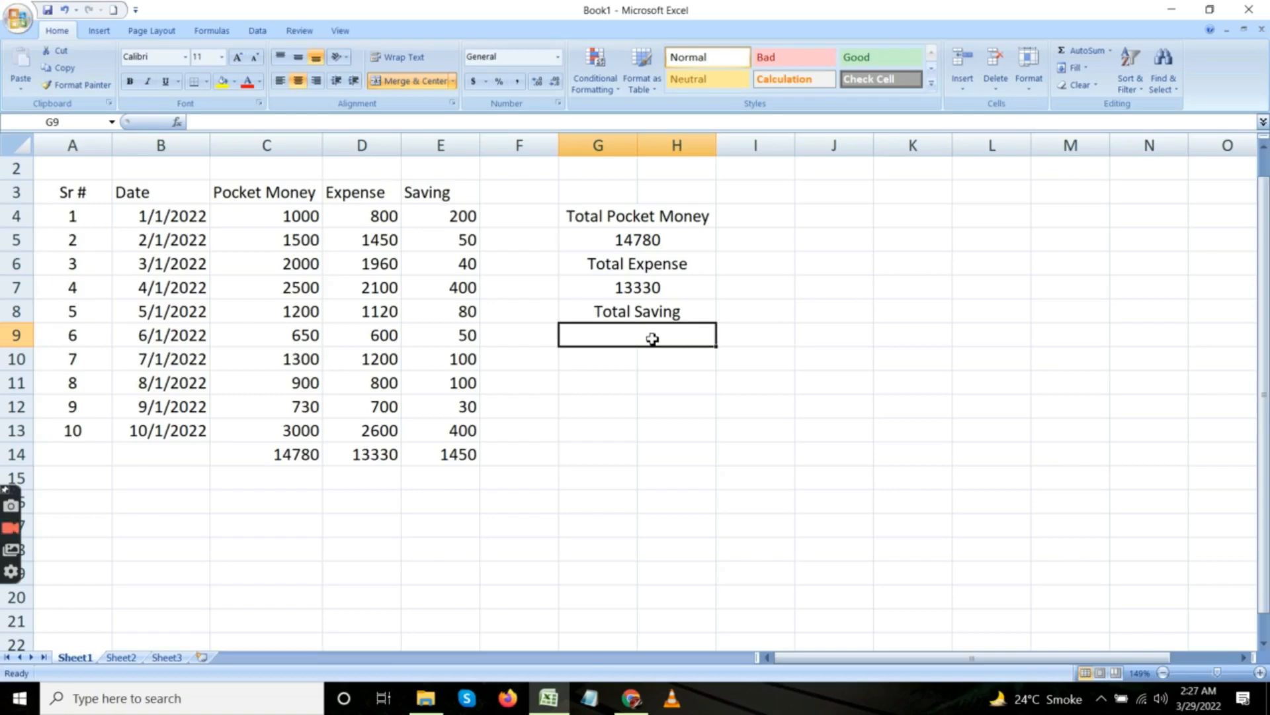
pyautogui.write('=')
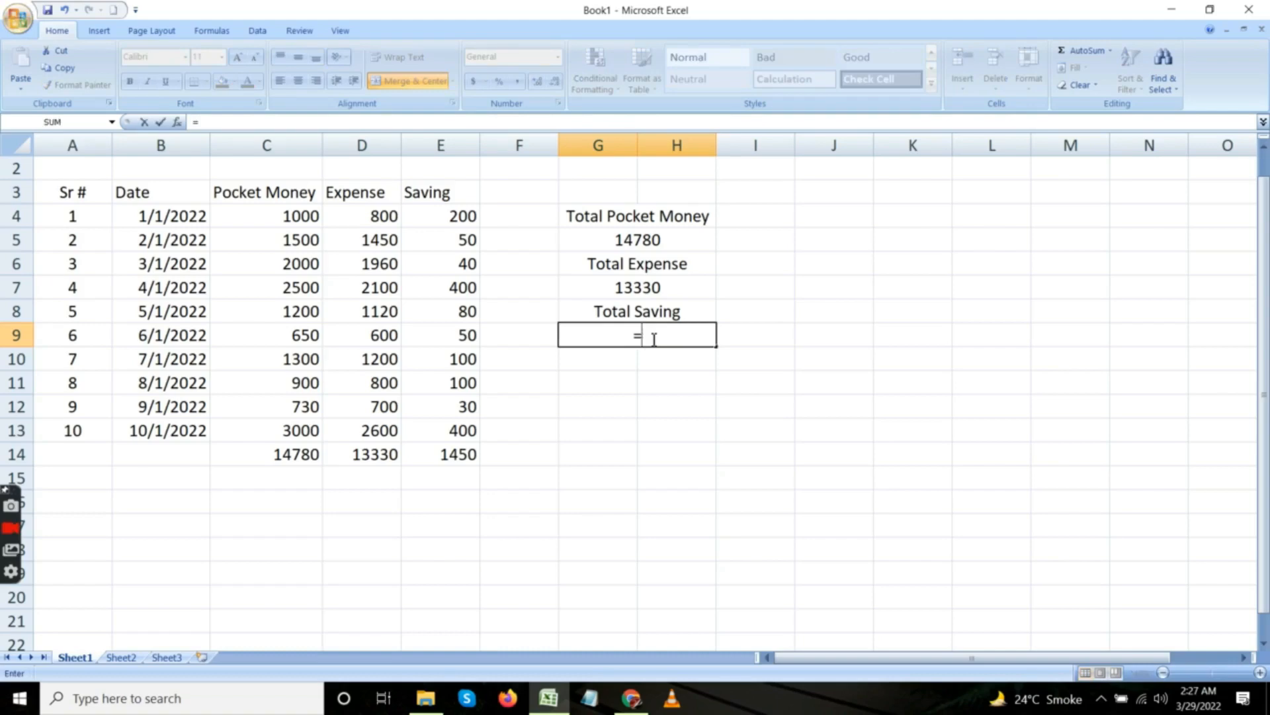
pyautogui.click(678, 241)
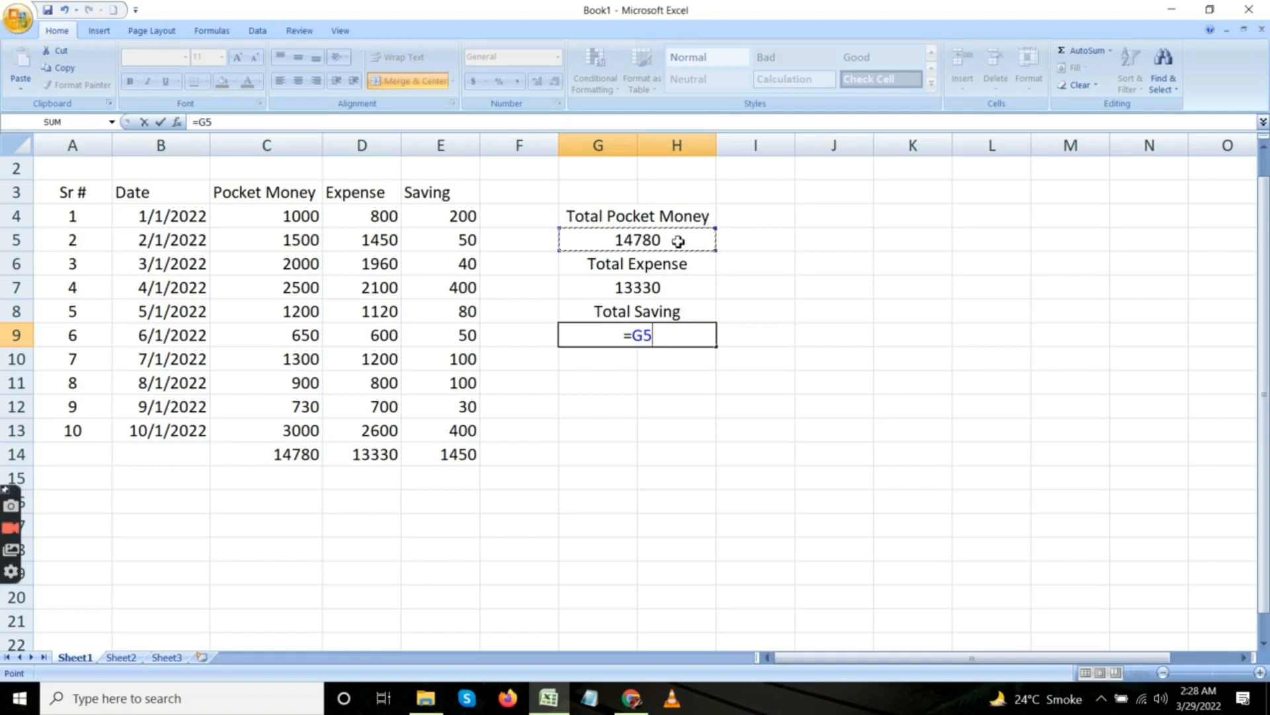
pyautogui.write('-')
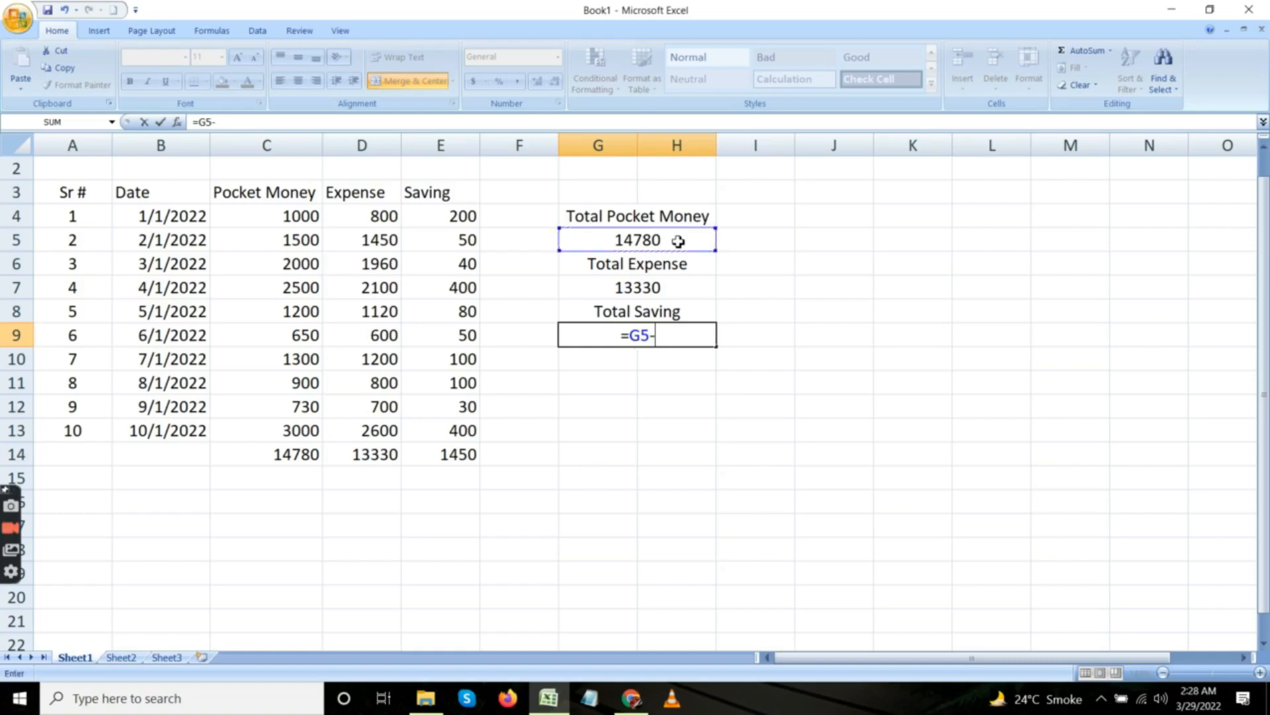
pyautogui.click(668, 289)
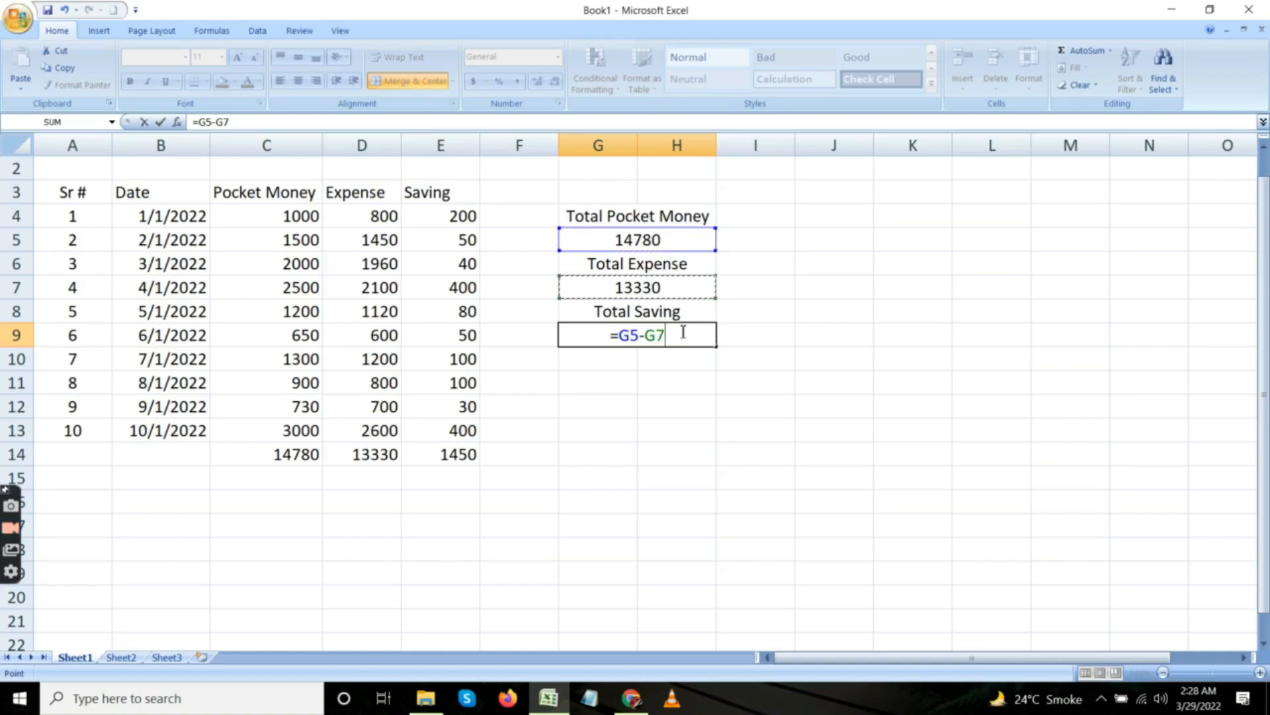
pyautogui.press('Return')
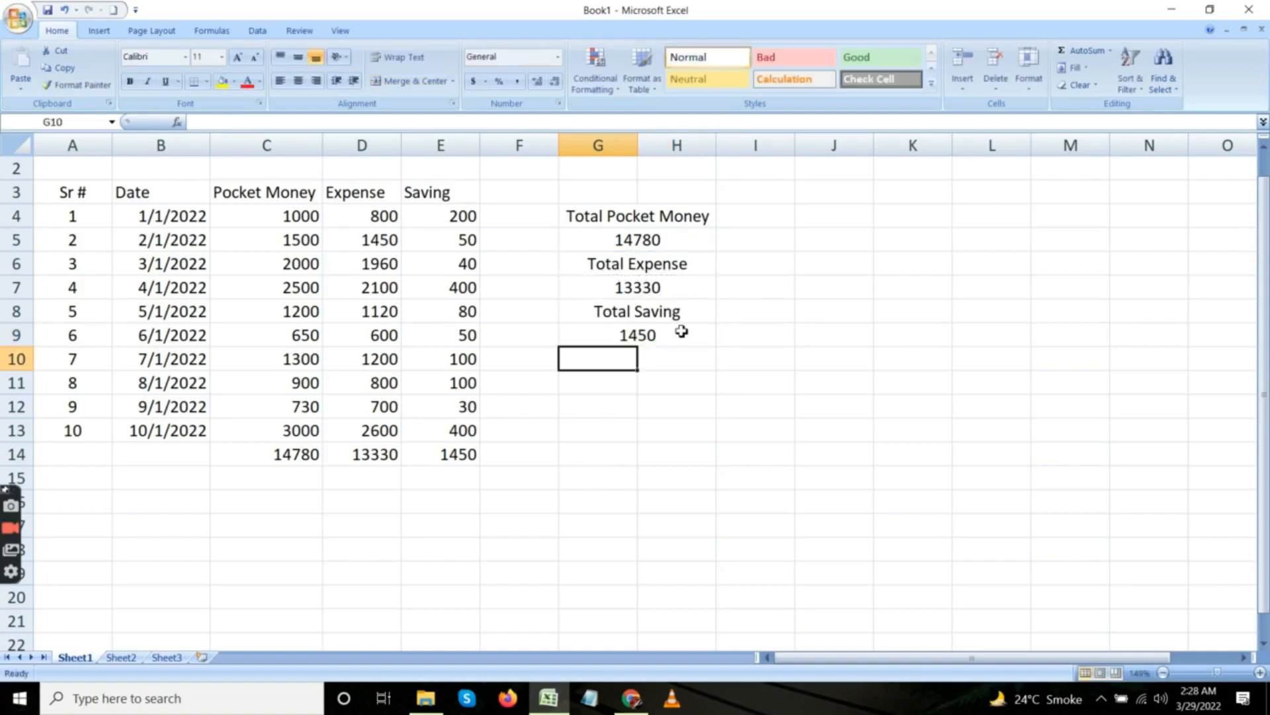
pyautogui.click(675, 339)
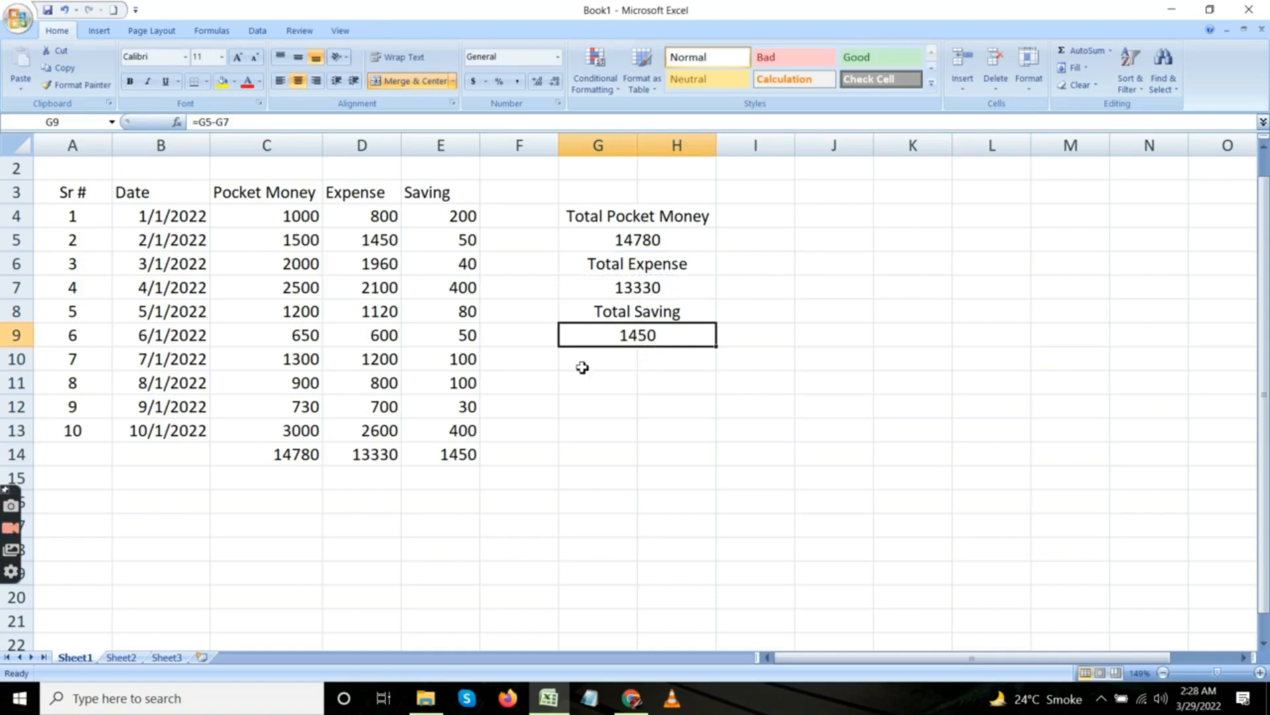
pyautogui.click(430, 448)
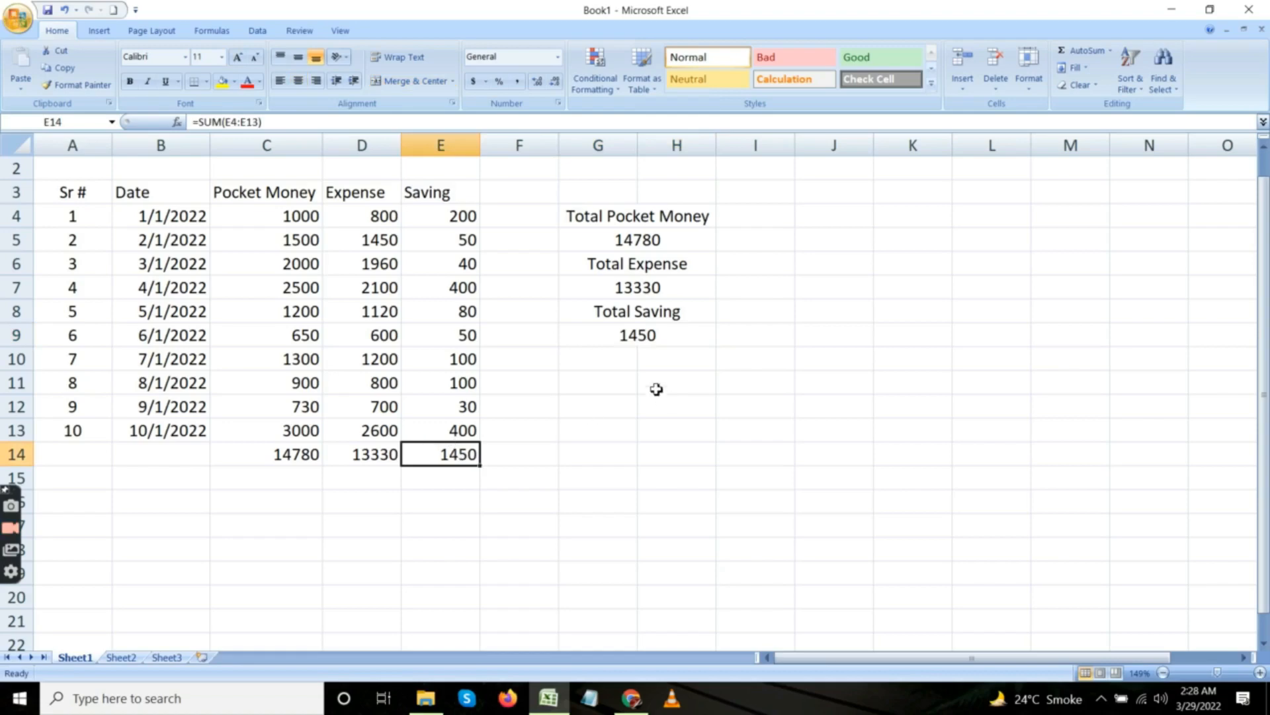
pyautogui.click(665, 345)
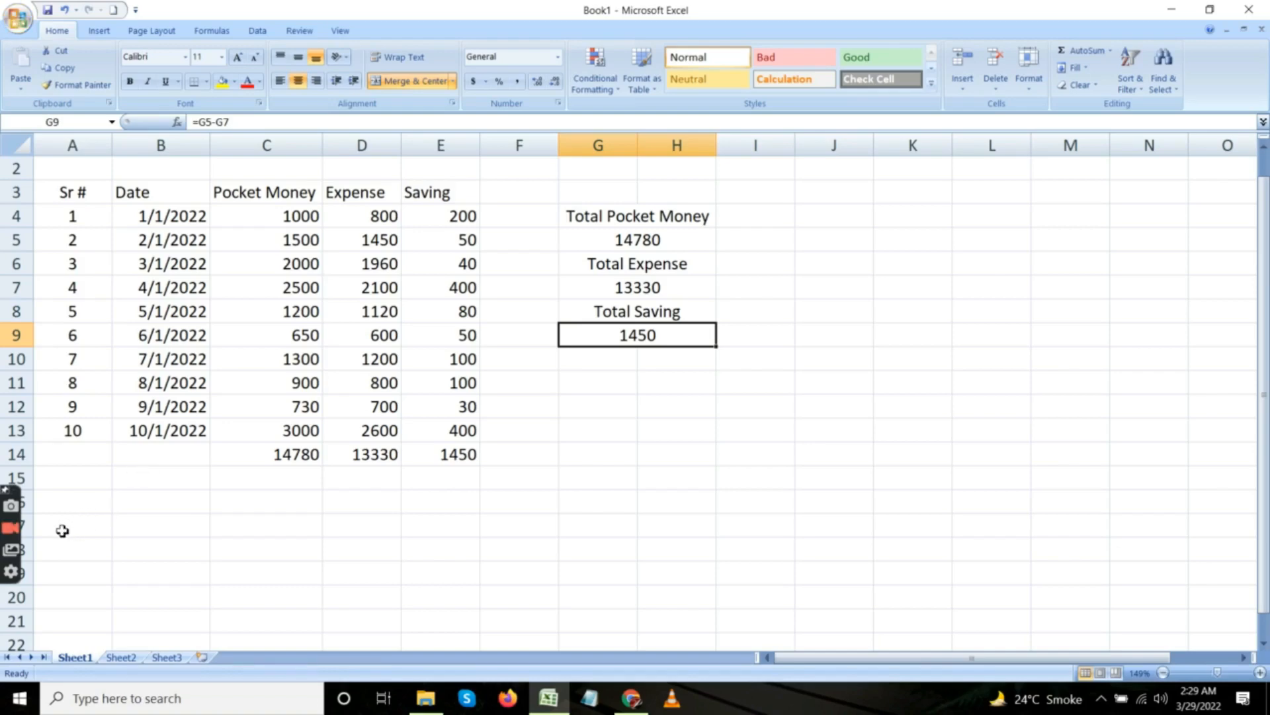
pyautogui.click(12, 529)
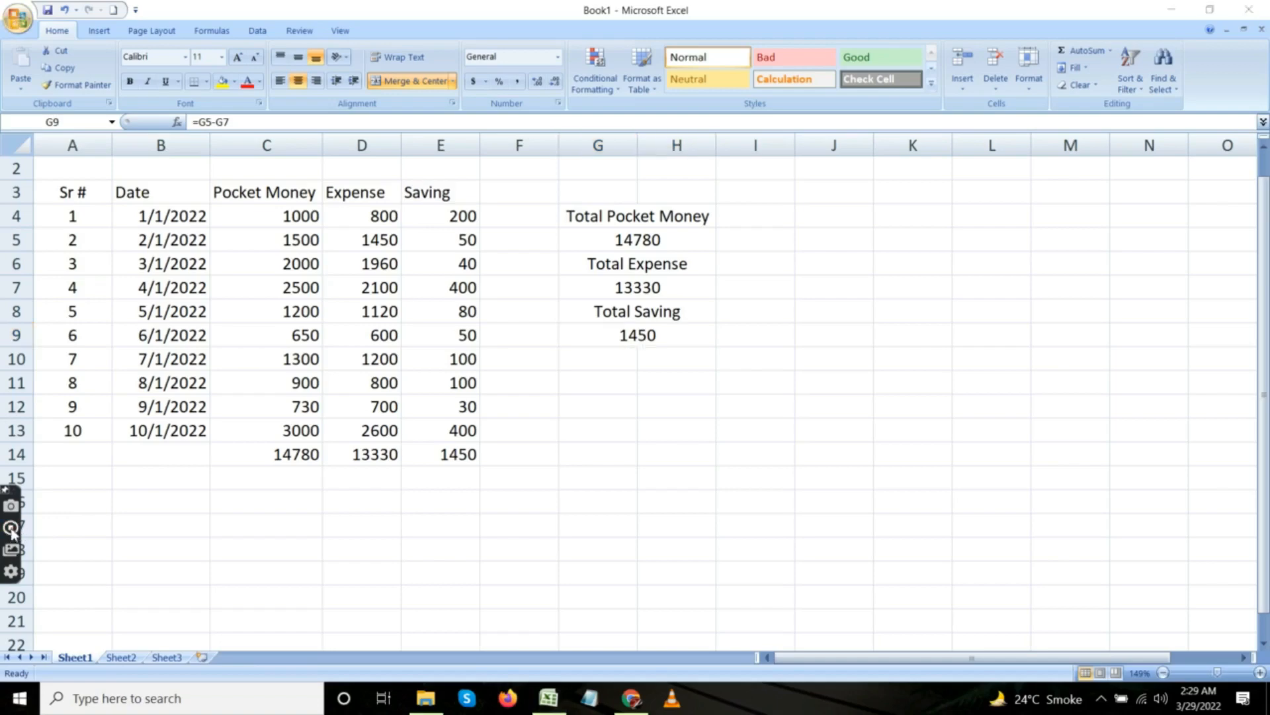